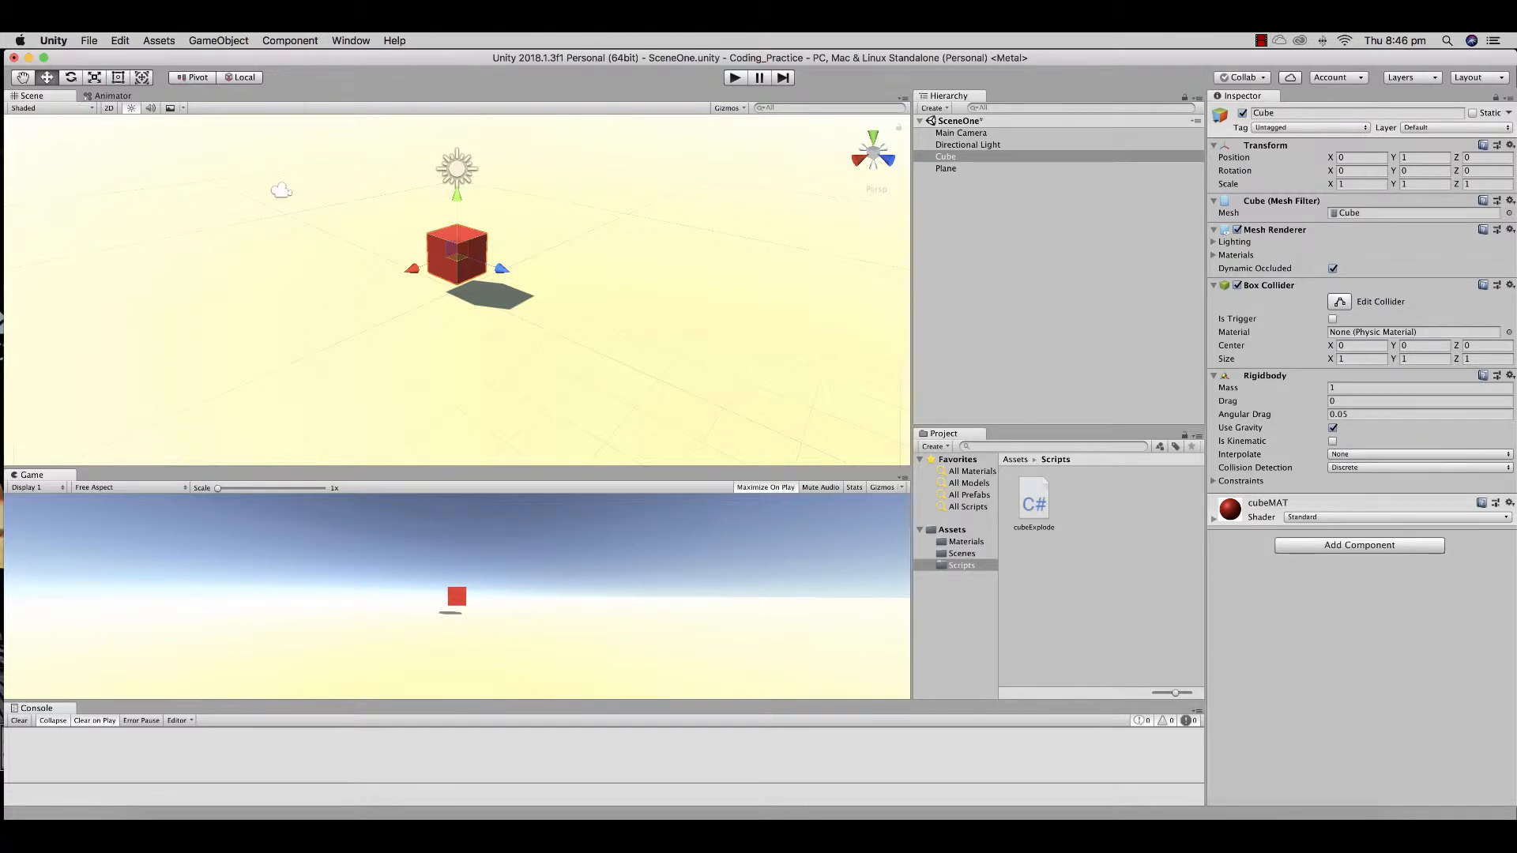
Start importing the standard Vehicles package and collapse the CrossPlatformInput, Editor and Vehicles folders in its contents list
click(159, 40)
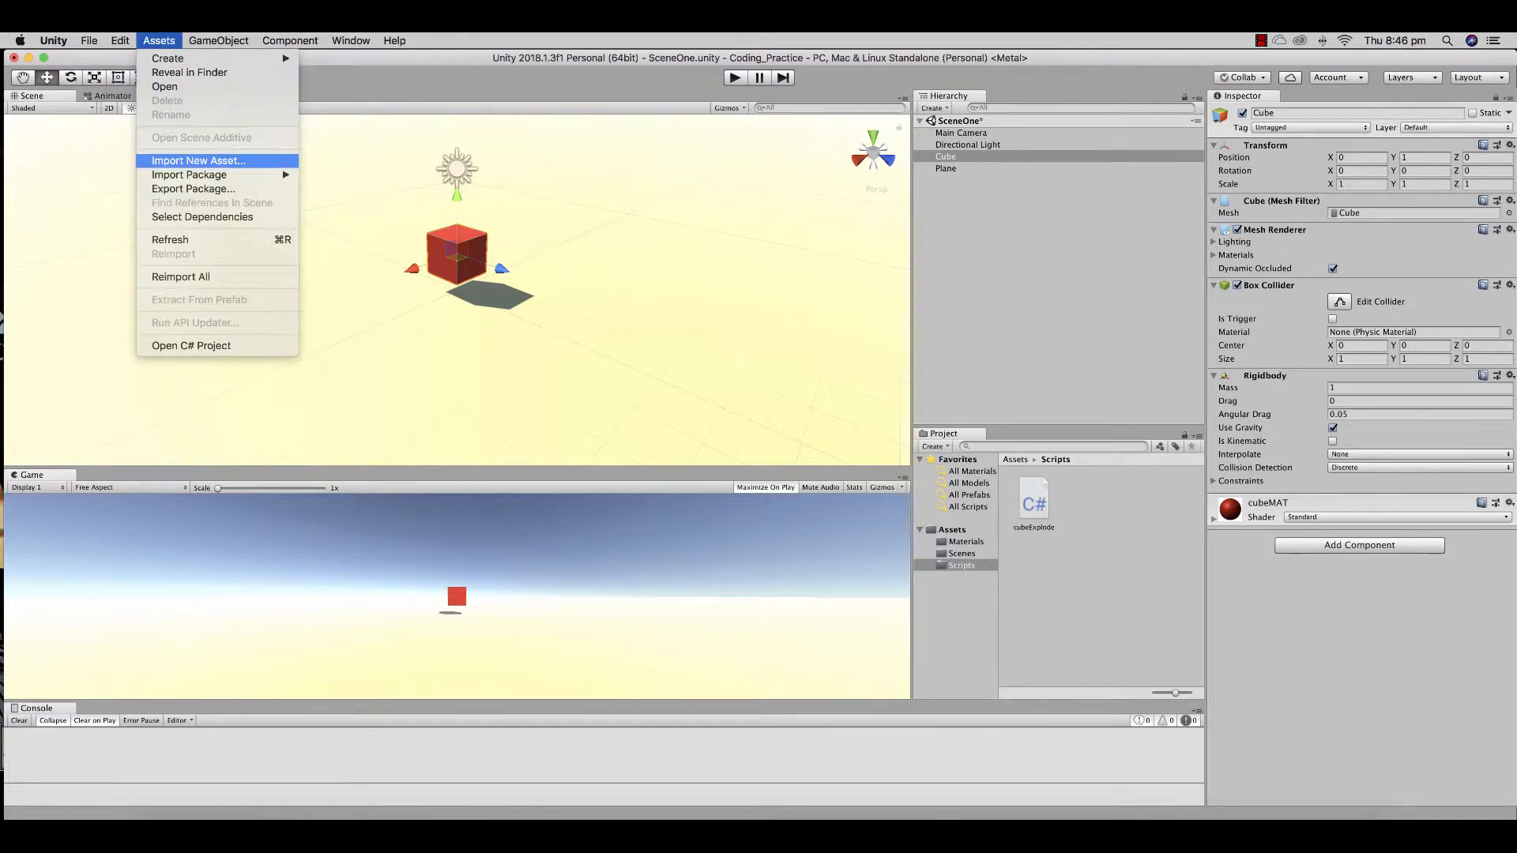
mouse_move(190, 175)
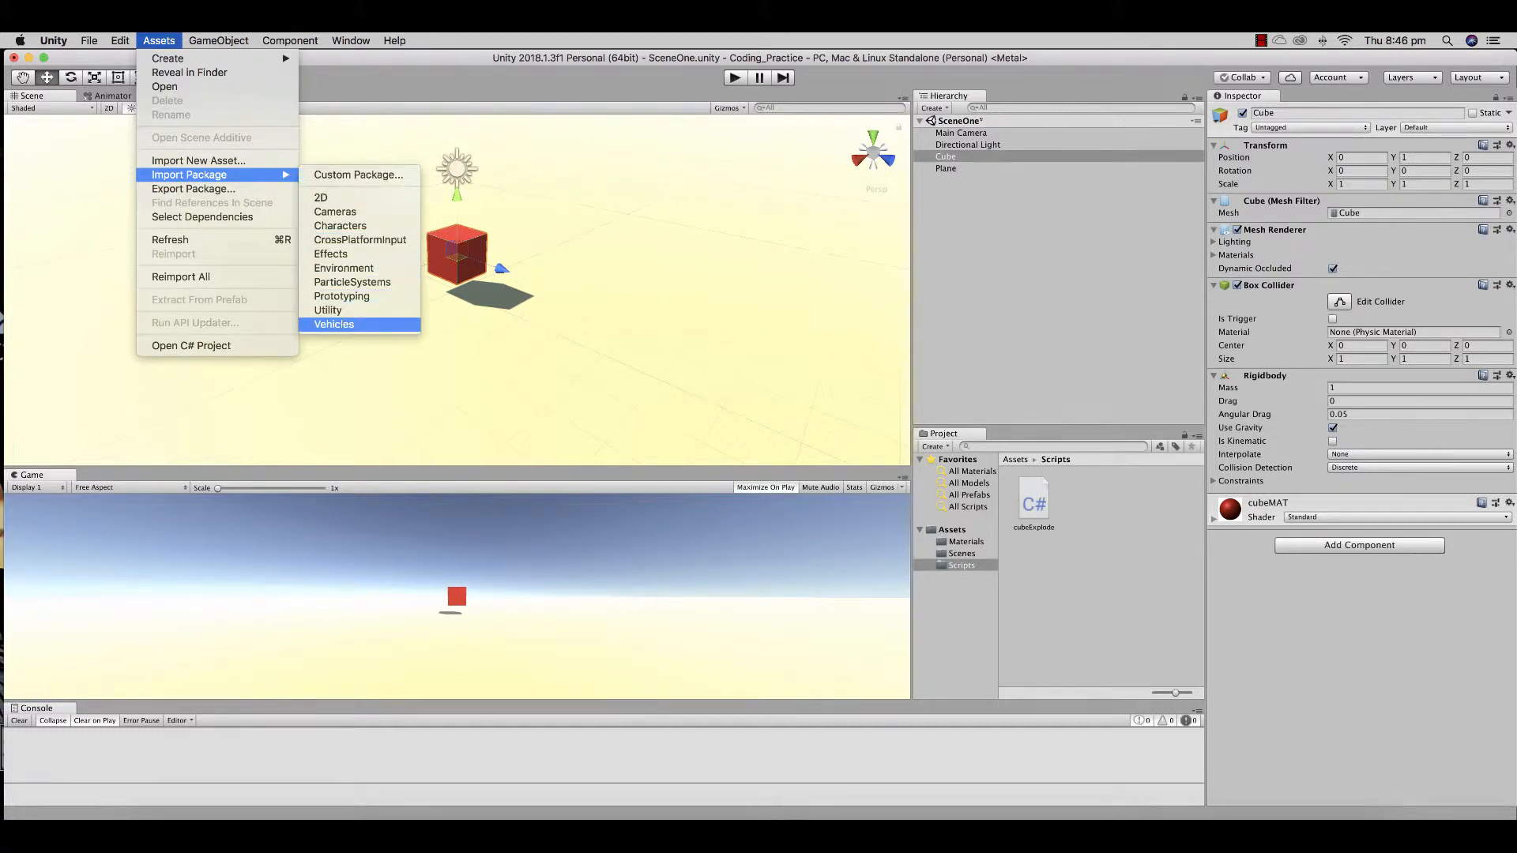
key(Return)
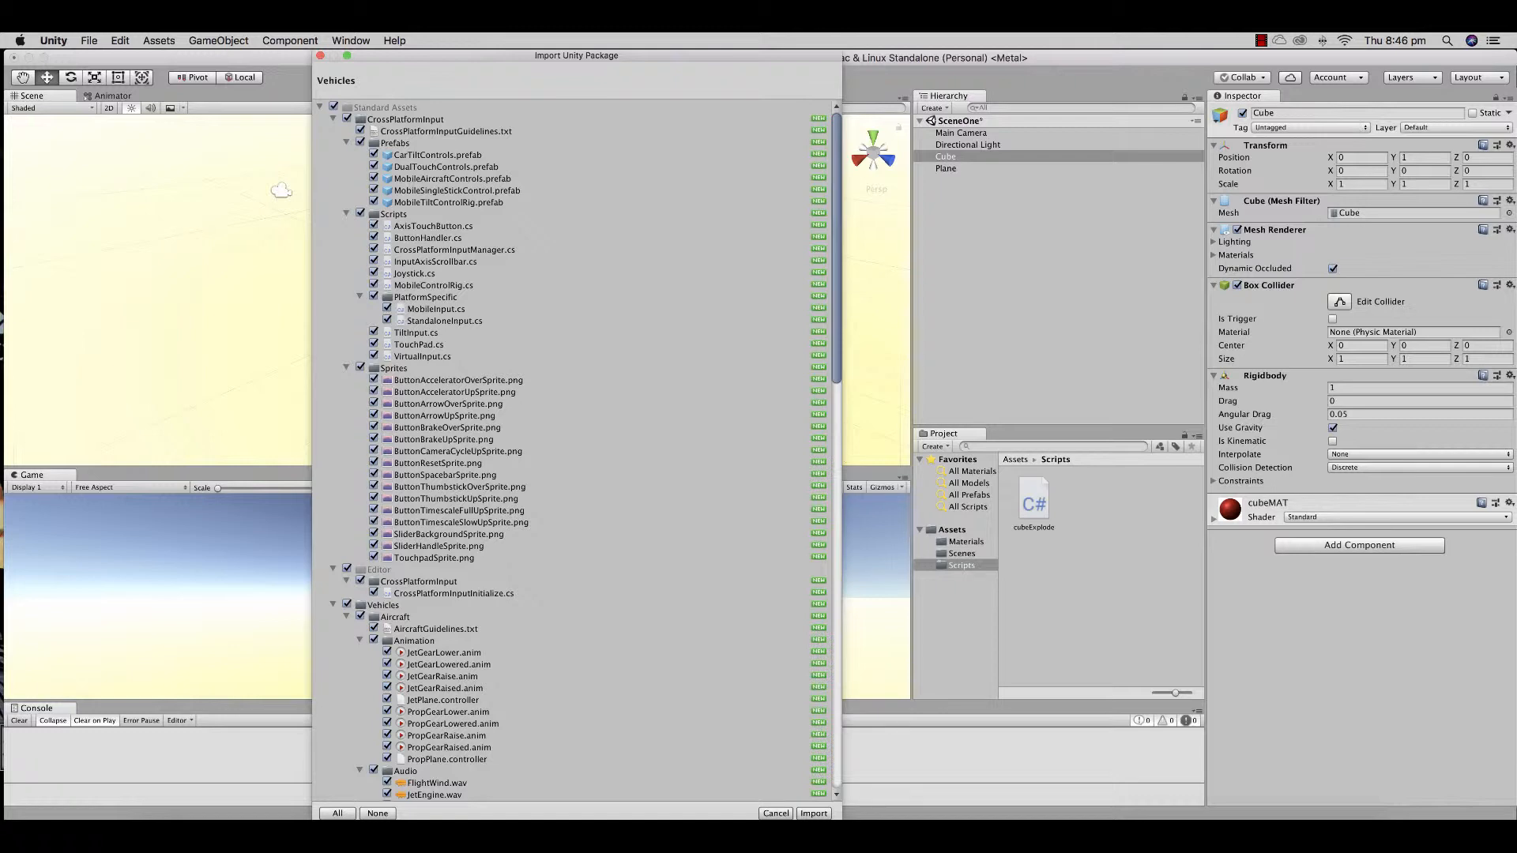
click(333, 119)
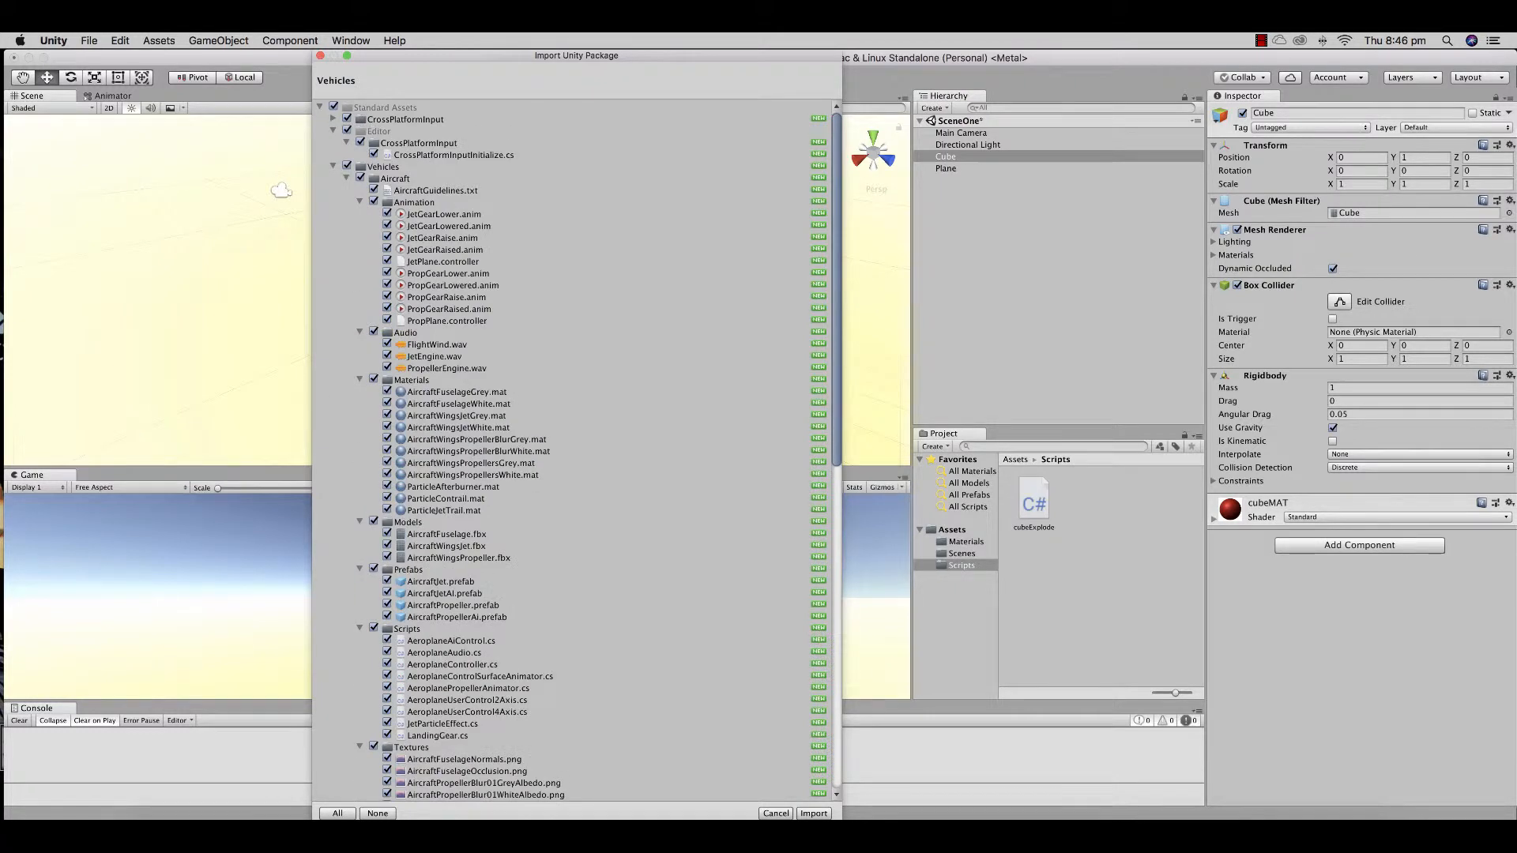
click(346, 142)
click(334, 130)
click(333, 142)
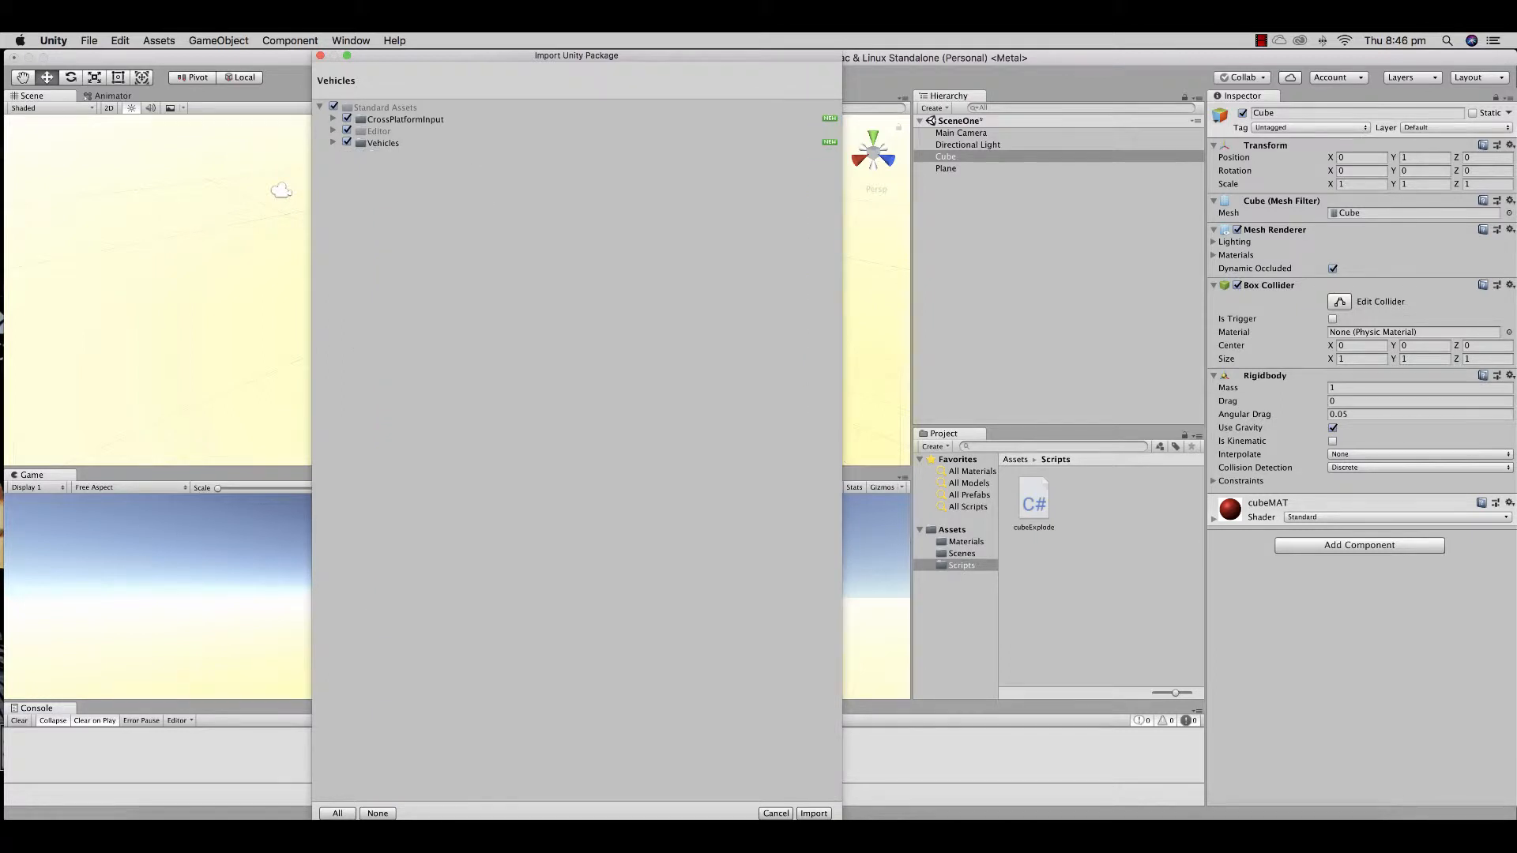
Review the Vehicles folder's contents and import the whole package, keeping both the Aircraft and Car folders included
click(404, 119)
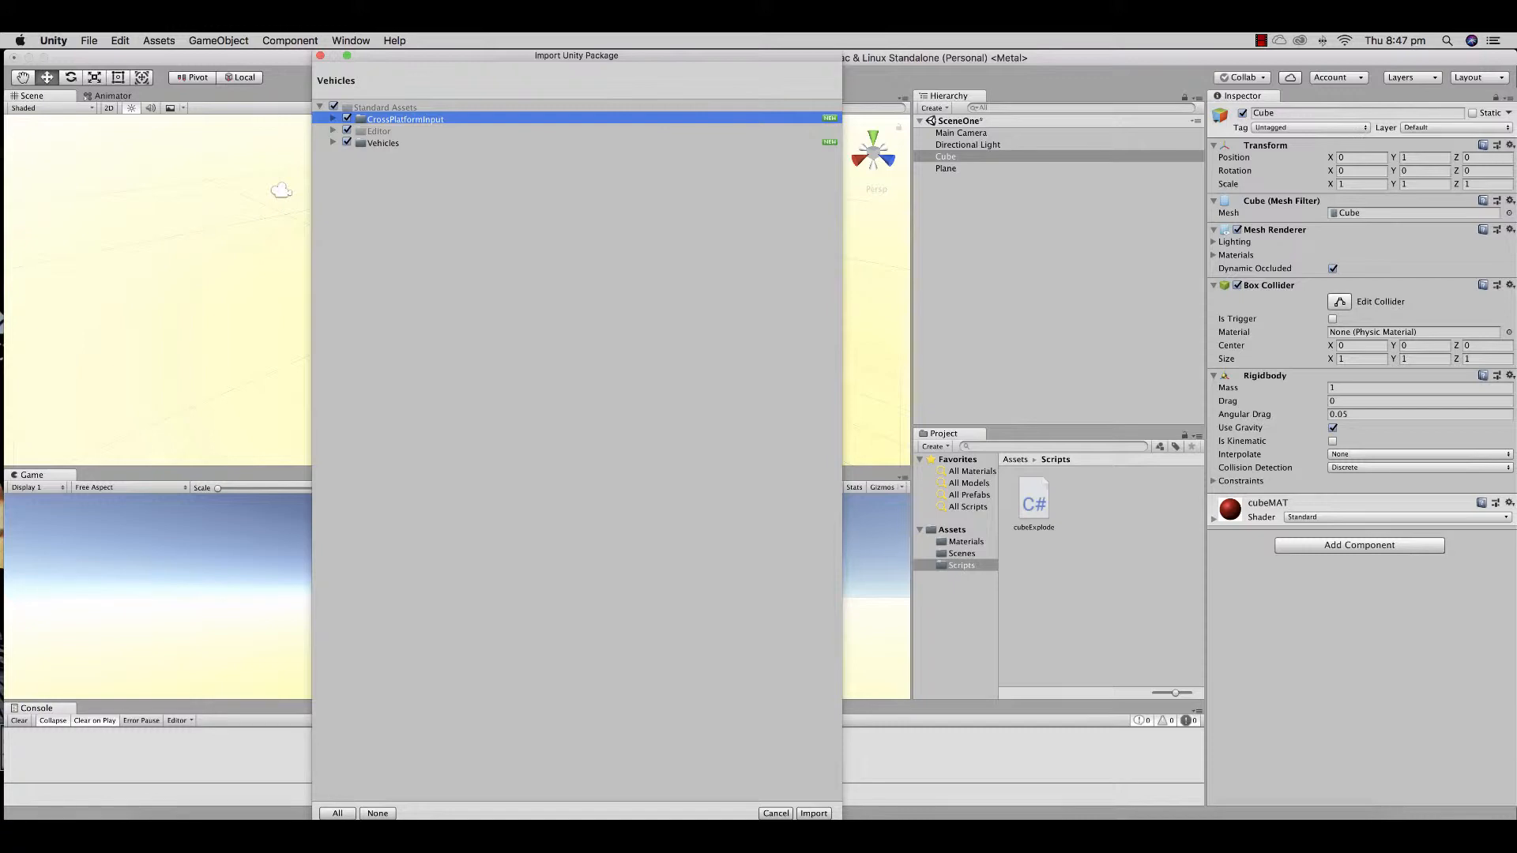
click(345, 154)
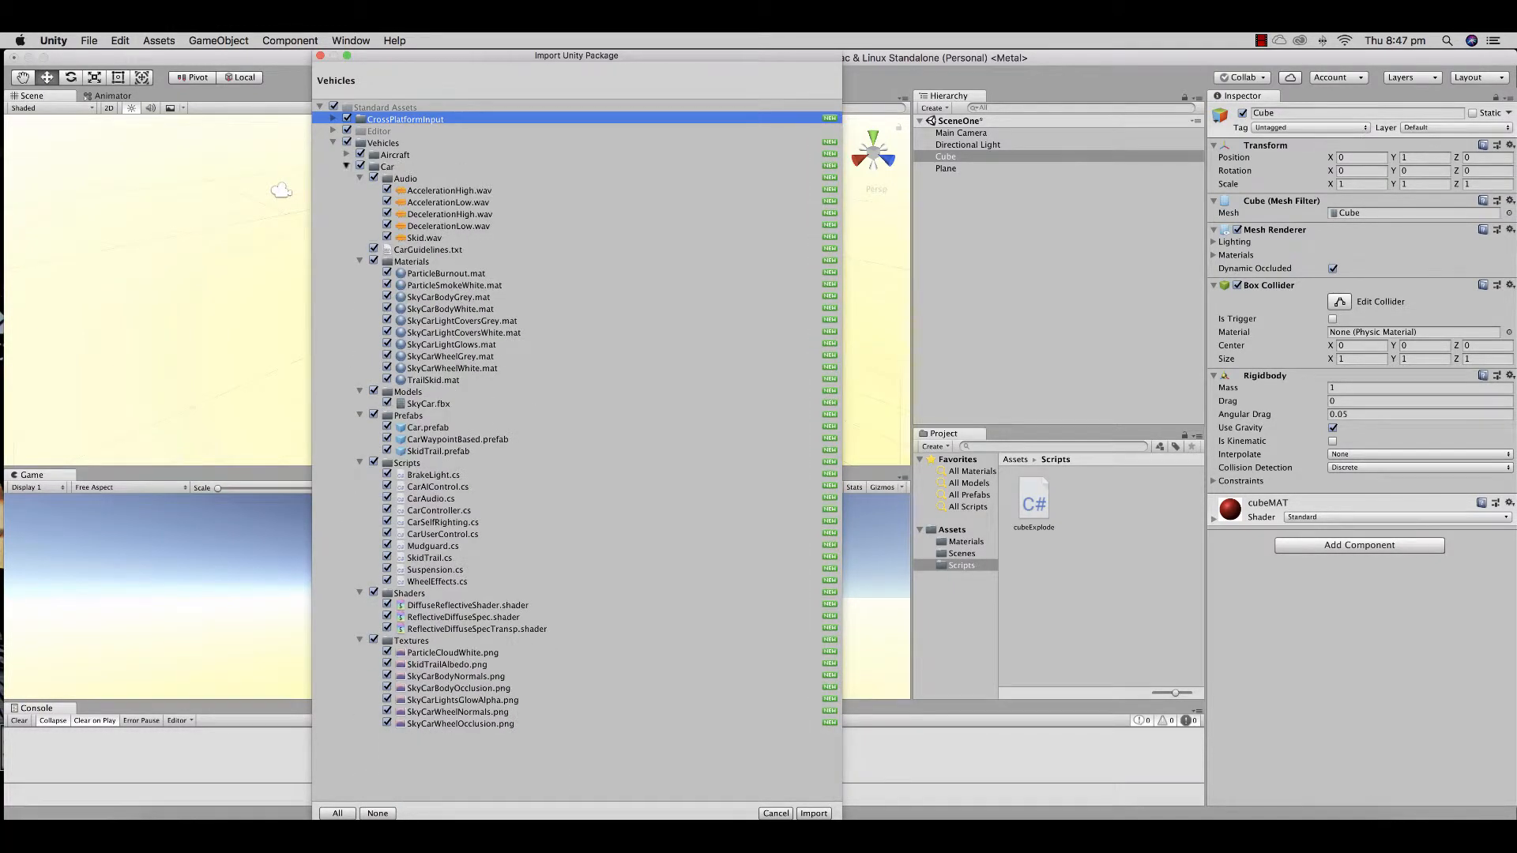
click(346, 166)
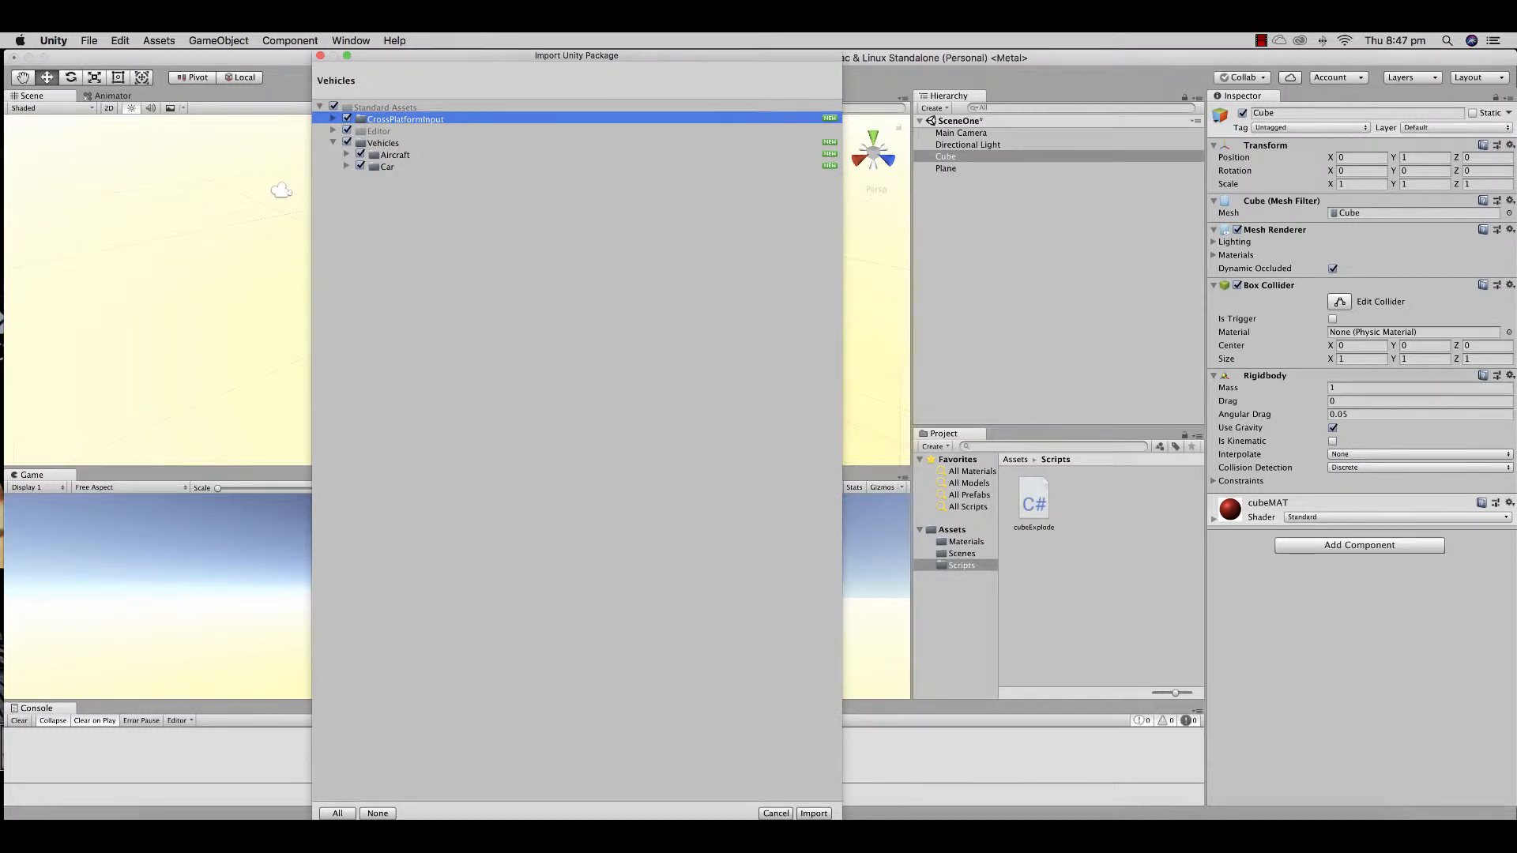
click(361, 154)
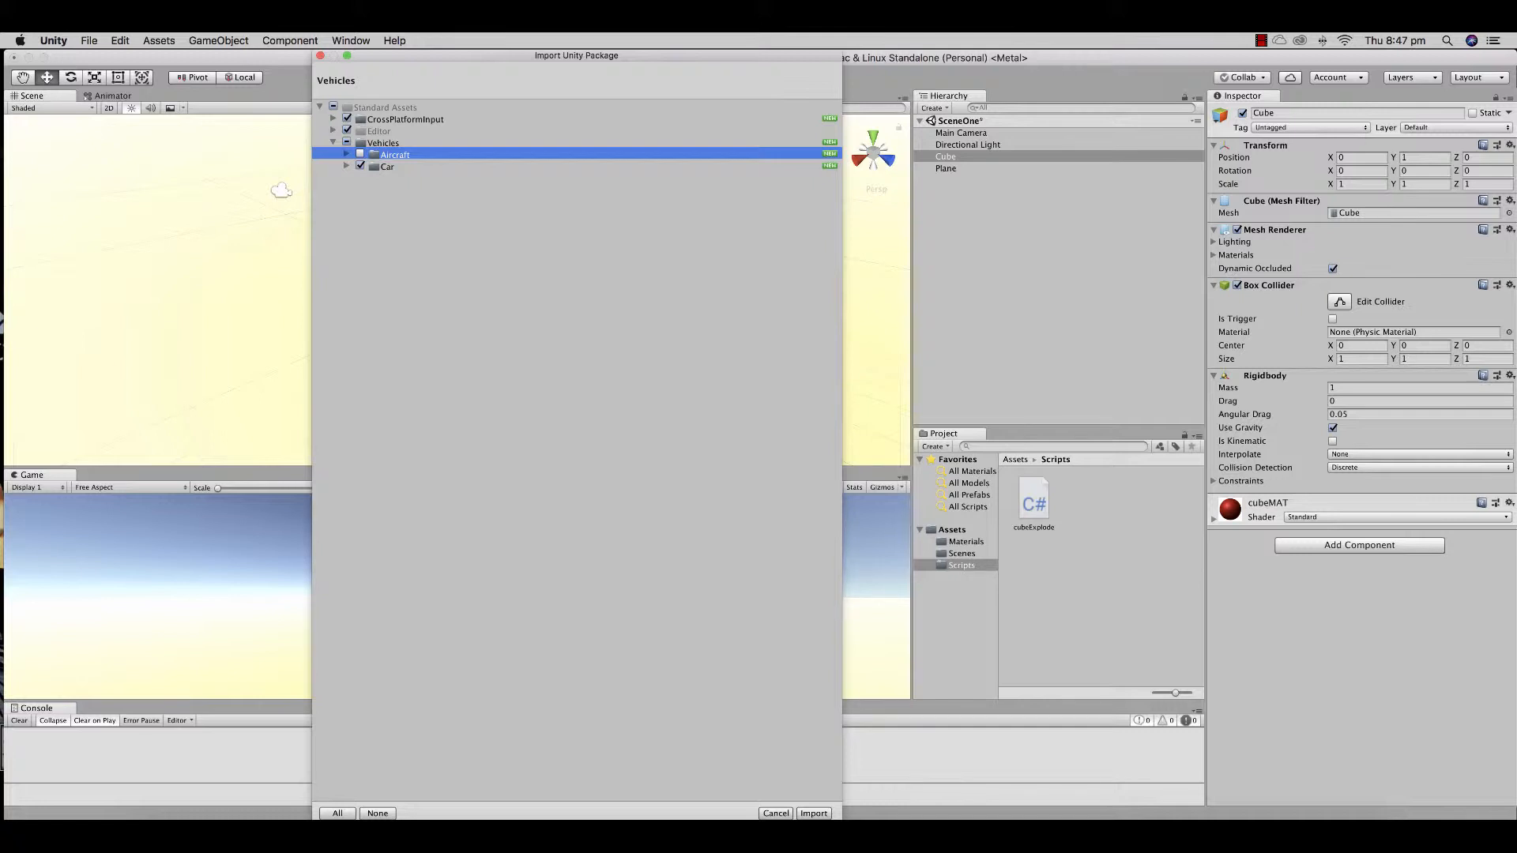
click(360, 154)
click(814, 814)
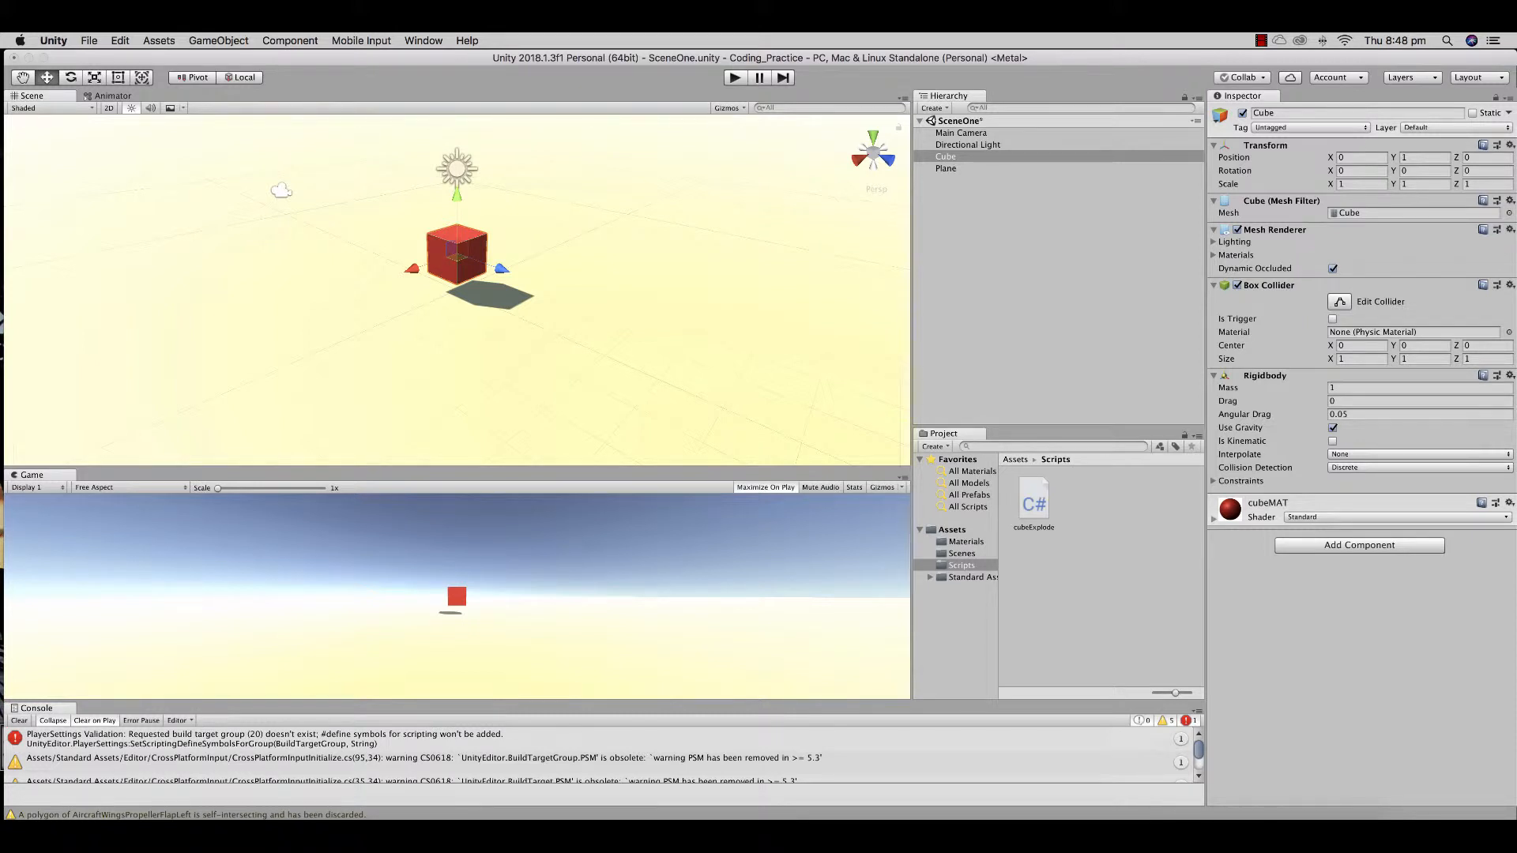
Open the car's Prefabs folder under Standard Assets, Vehicles, Car in the project assets
click(952, 530)
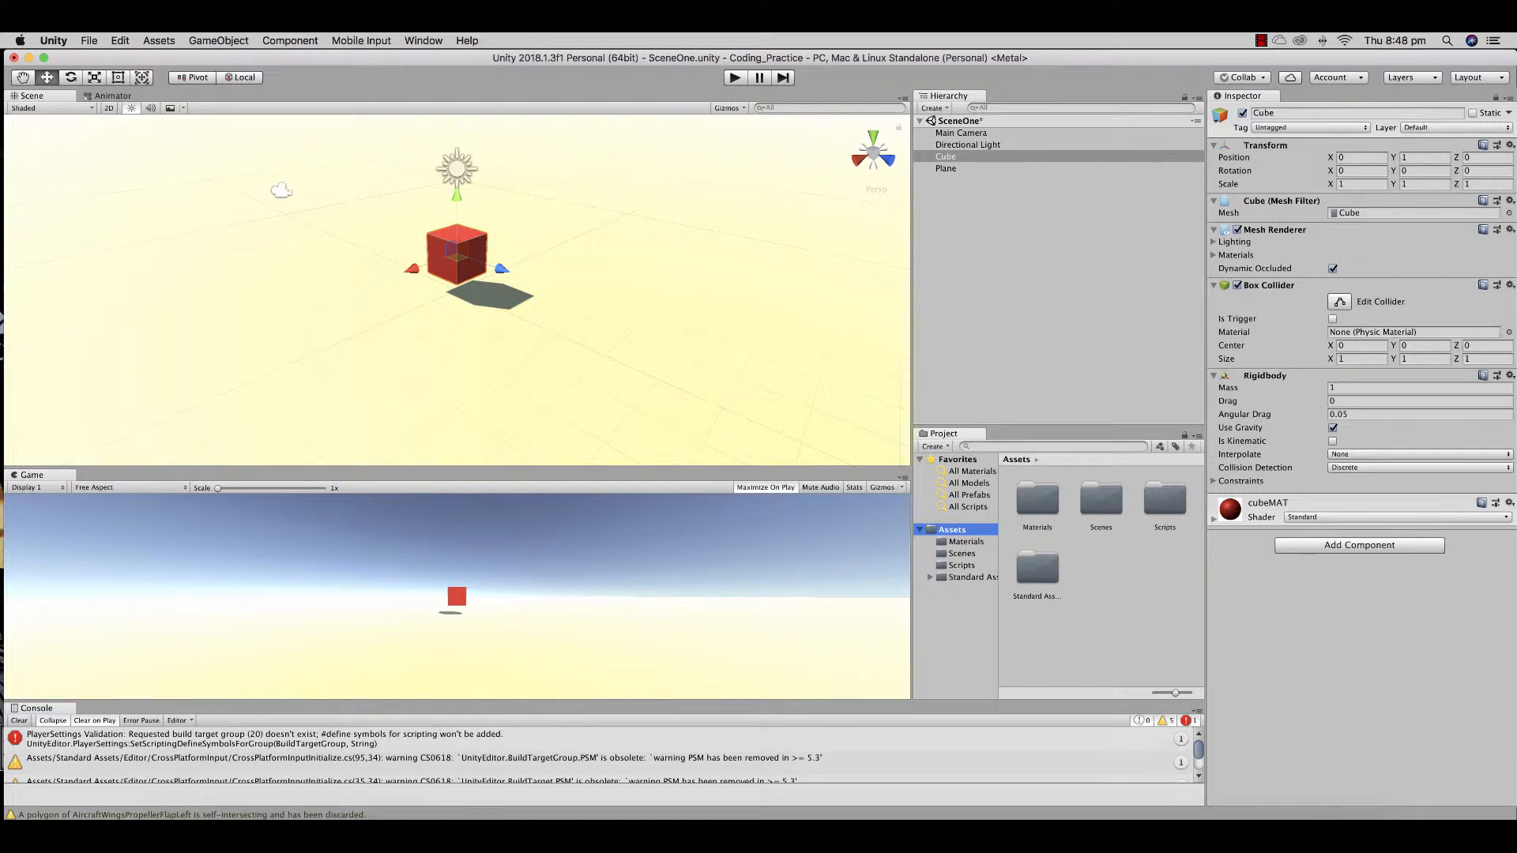
double_click(1038, 569)
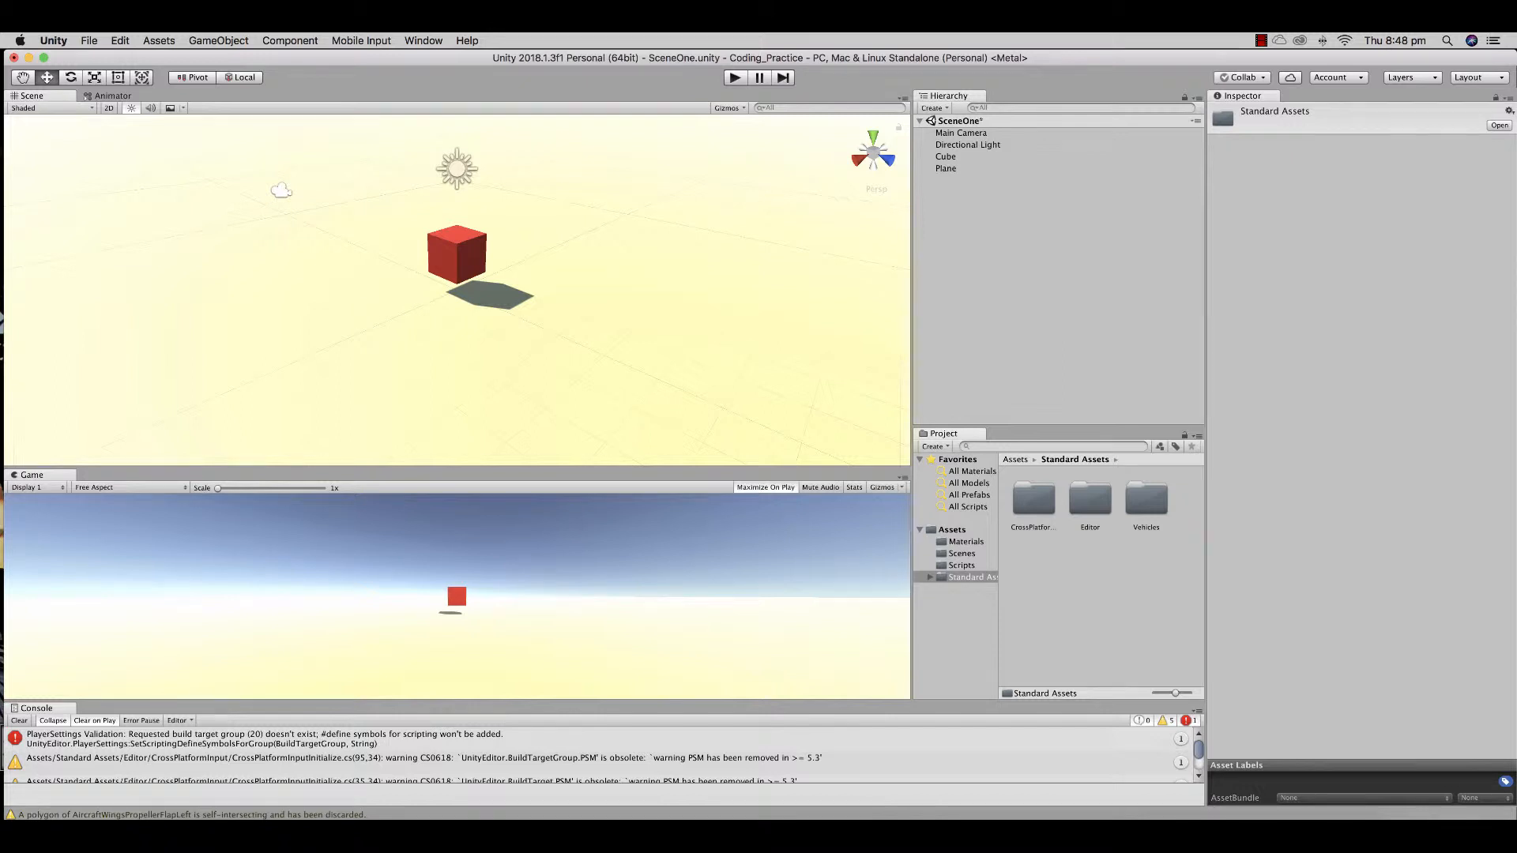
double_click(1146, 499)
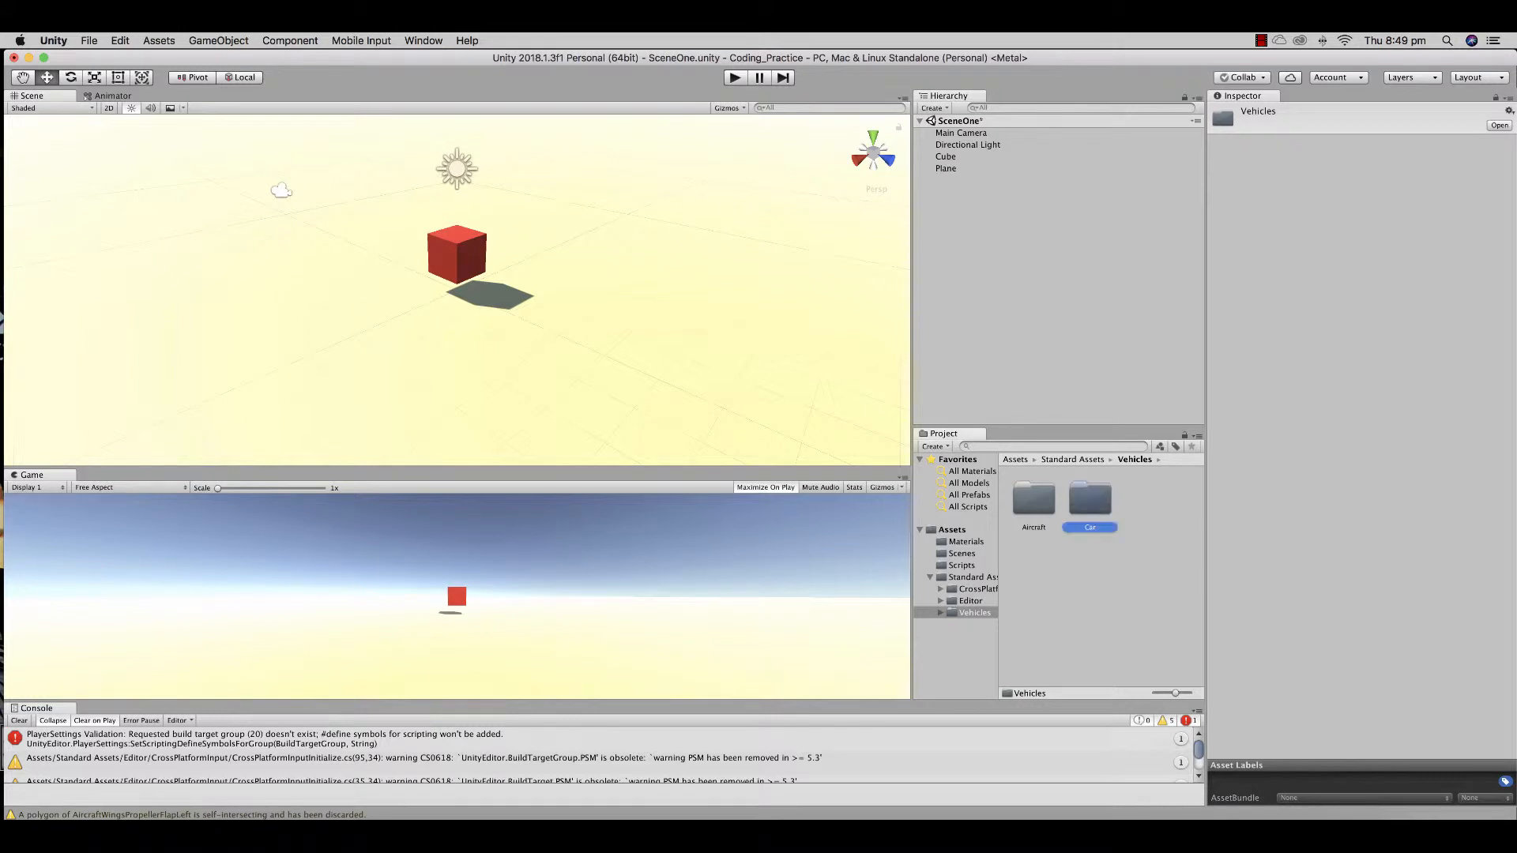
double_click(1090, 499)
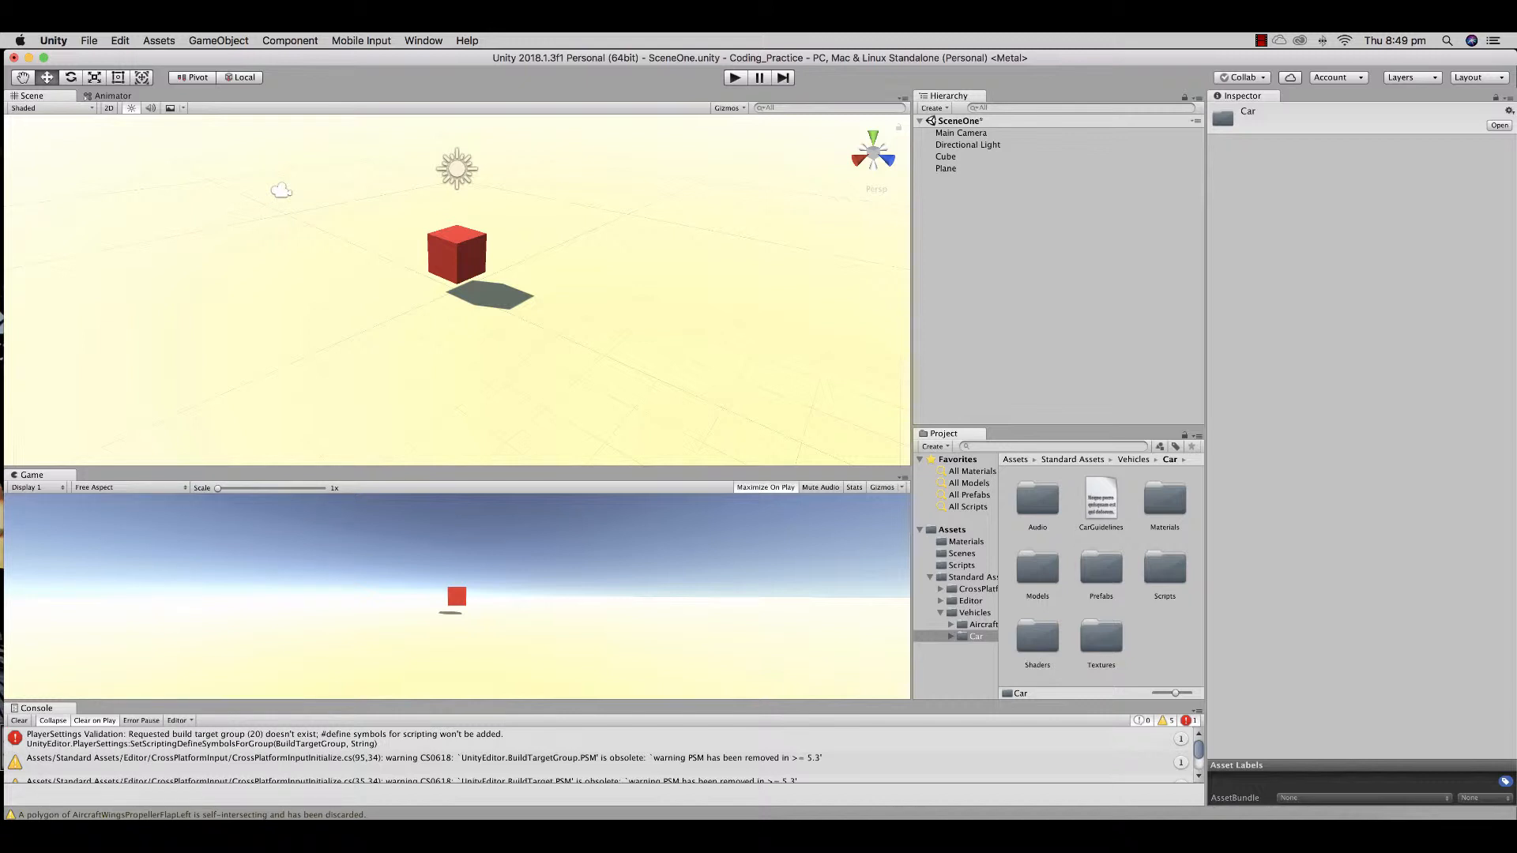
double_click(1101, 569)
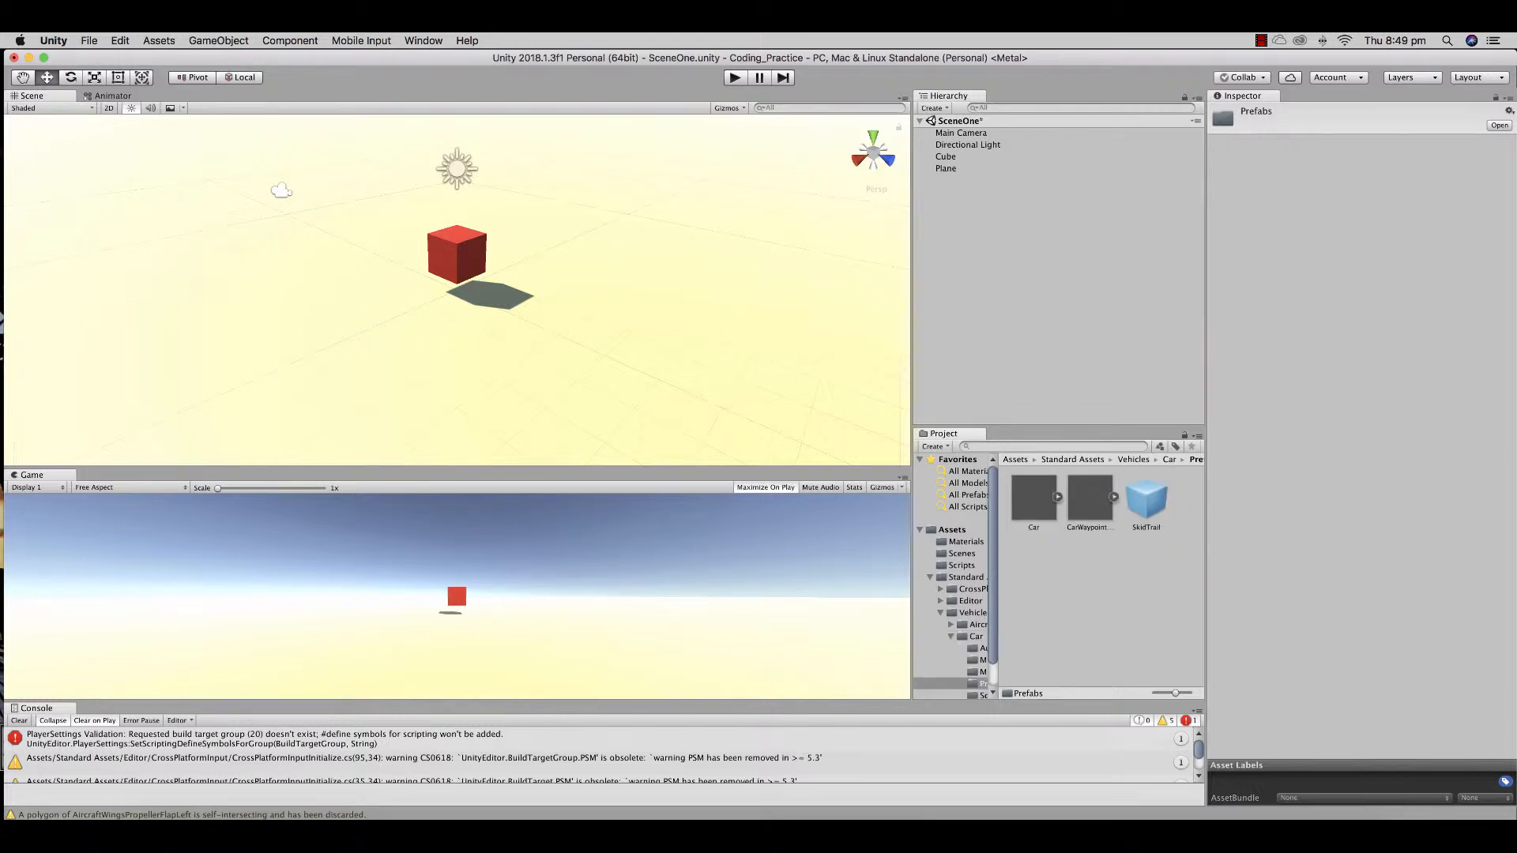
Place the Car prefab in the scene facing the red cube, at about X 0.12, Z -5.51
scroll(456, 290, down, 3)
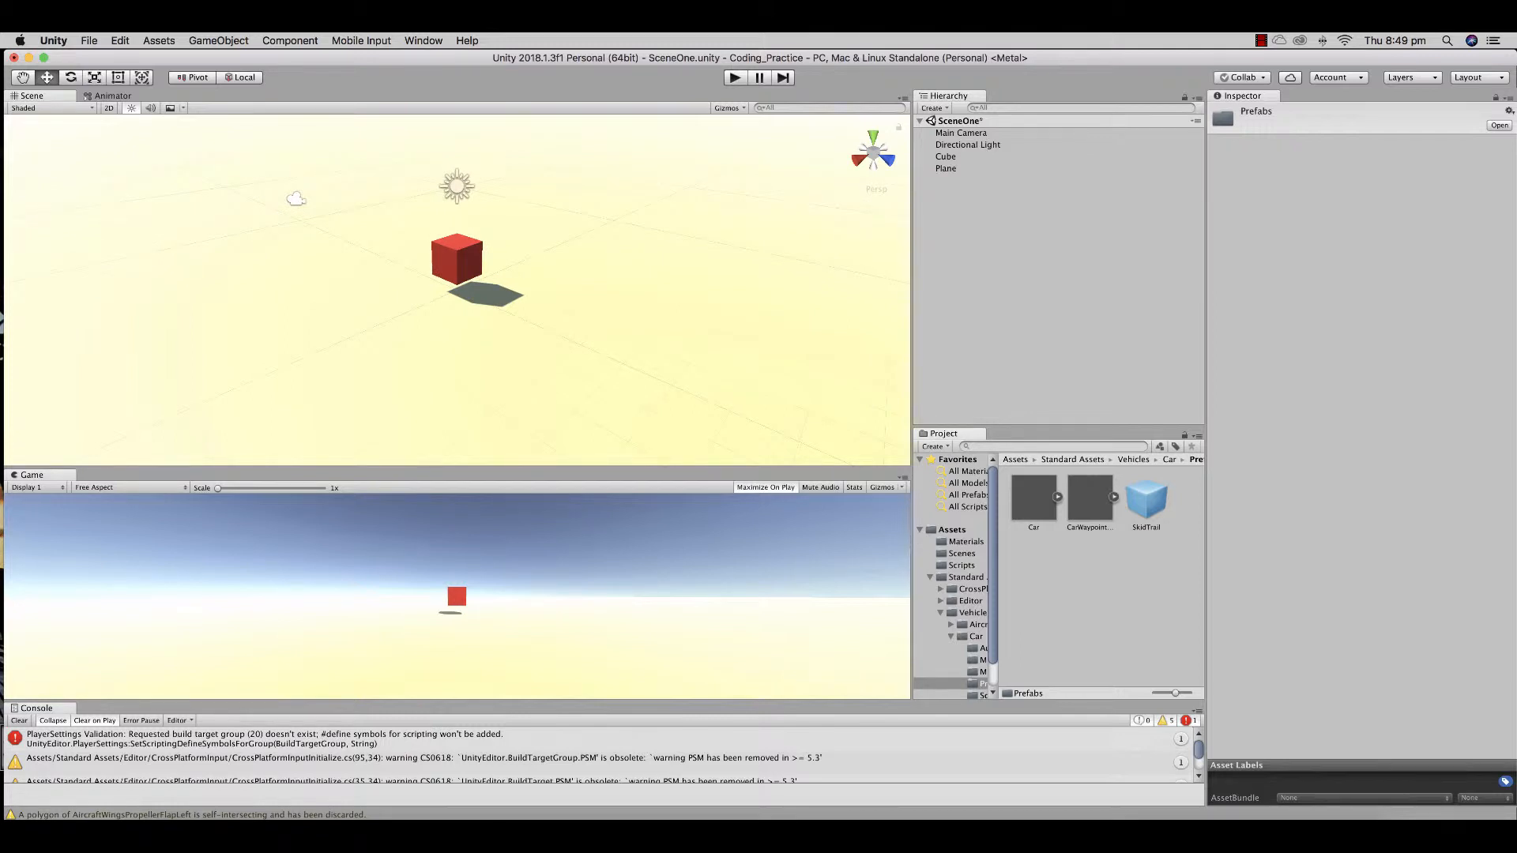
scroll(456, 289, down, 1)
drag(1034, 498, 365, 269)
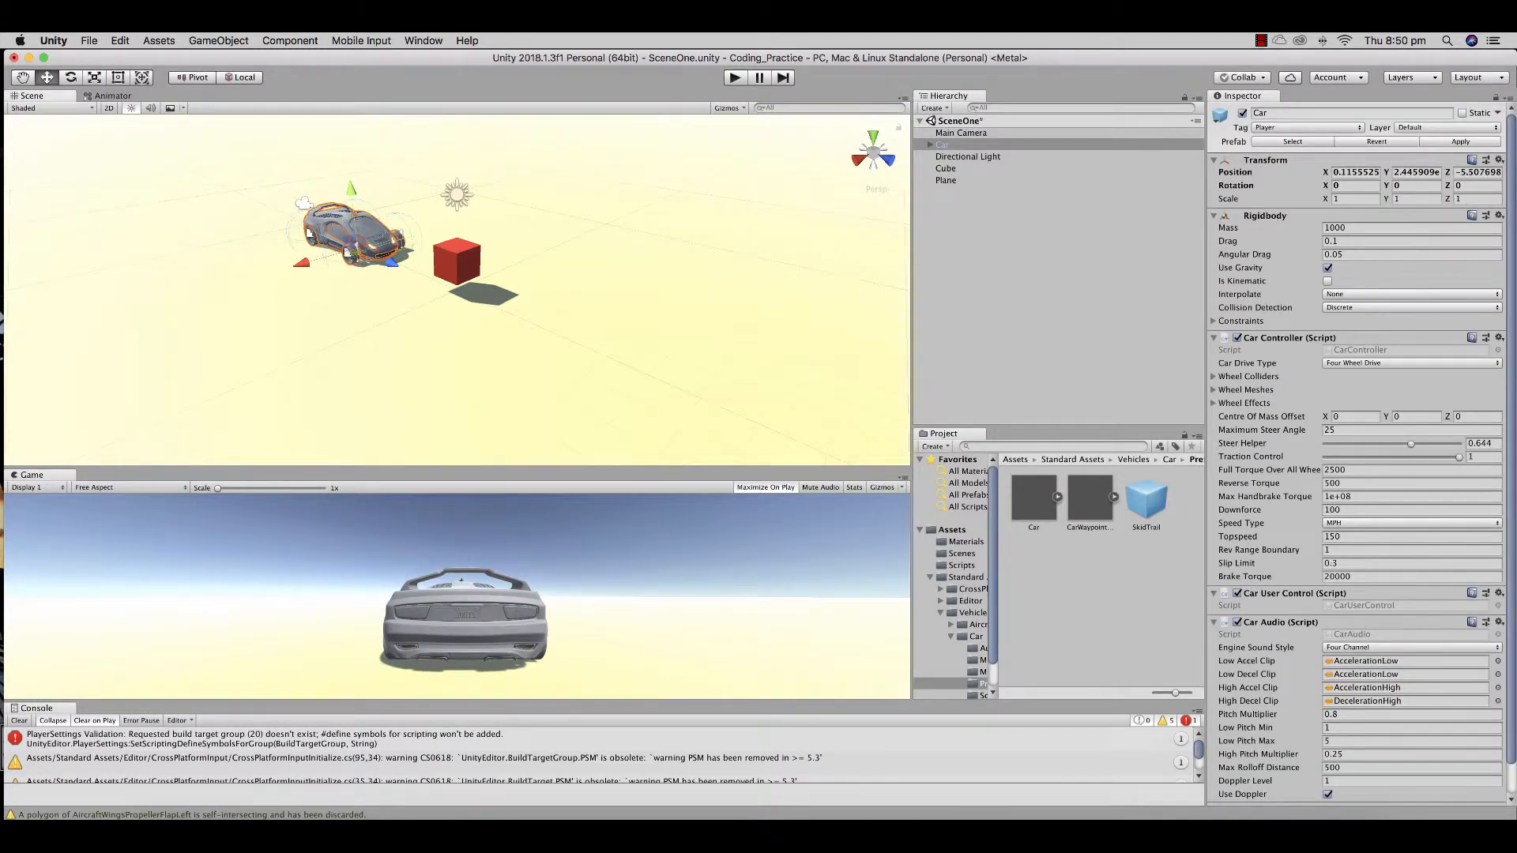
Align the Main Camera with a scene view from slightly above and behind the car, with the cube straight ahead
right_drag(280, 334, 469, 340)
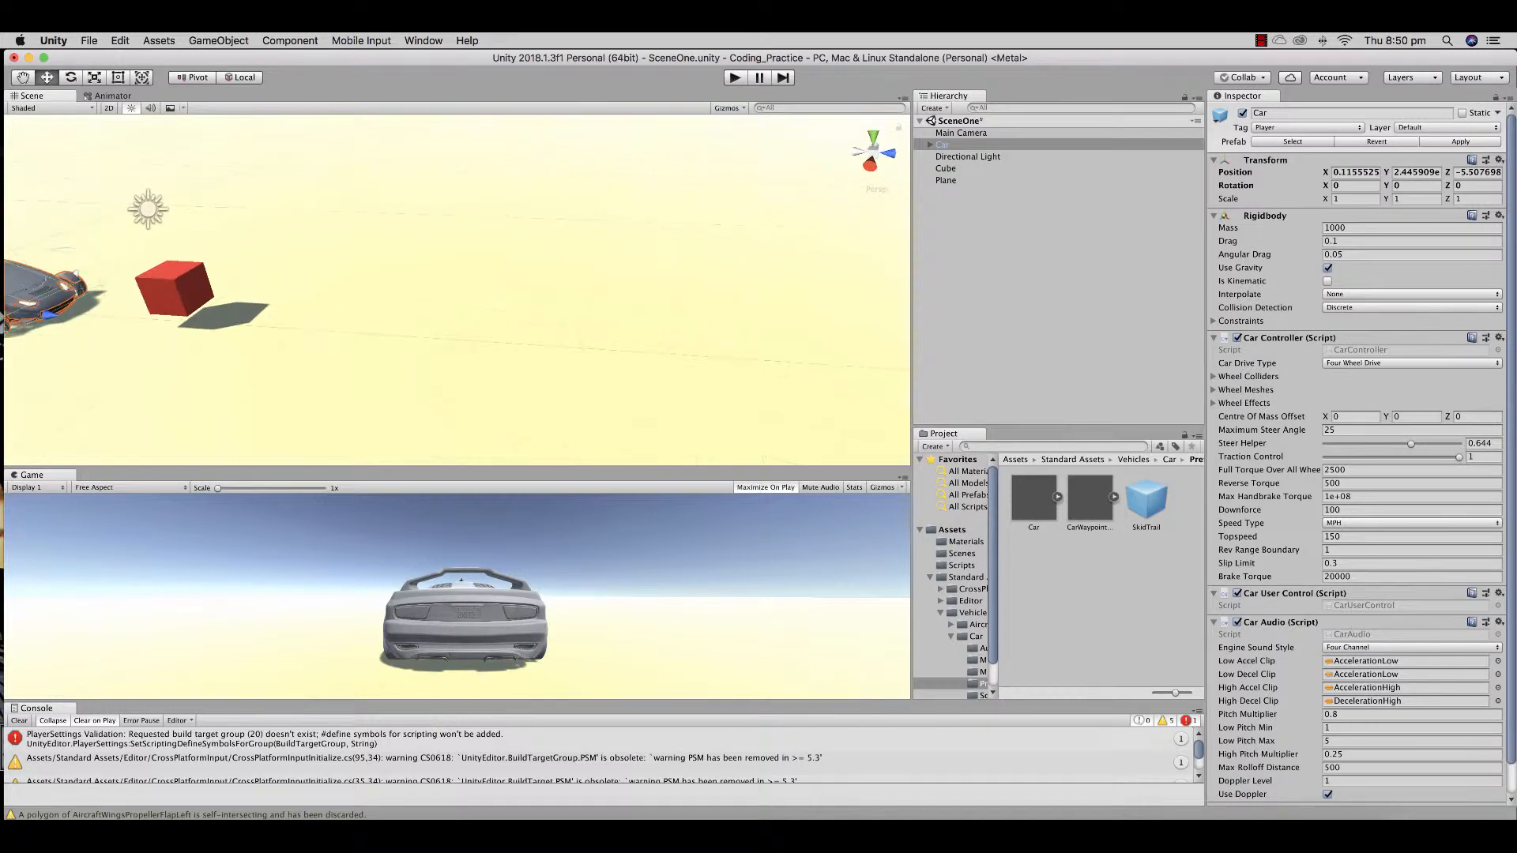
click(23, 78)
drag(71, 335, 234, 298)
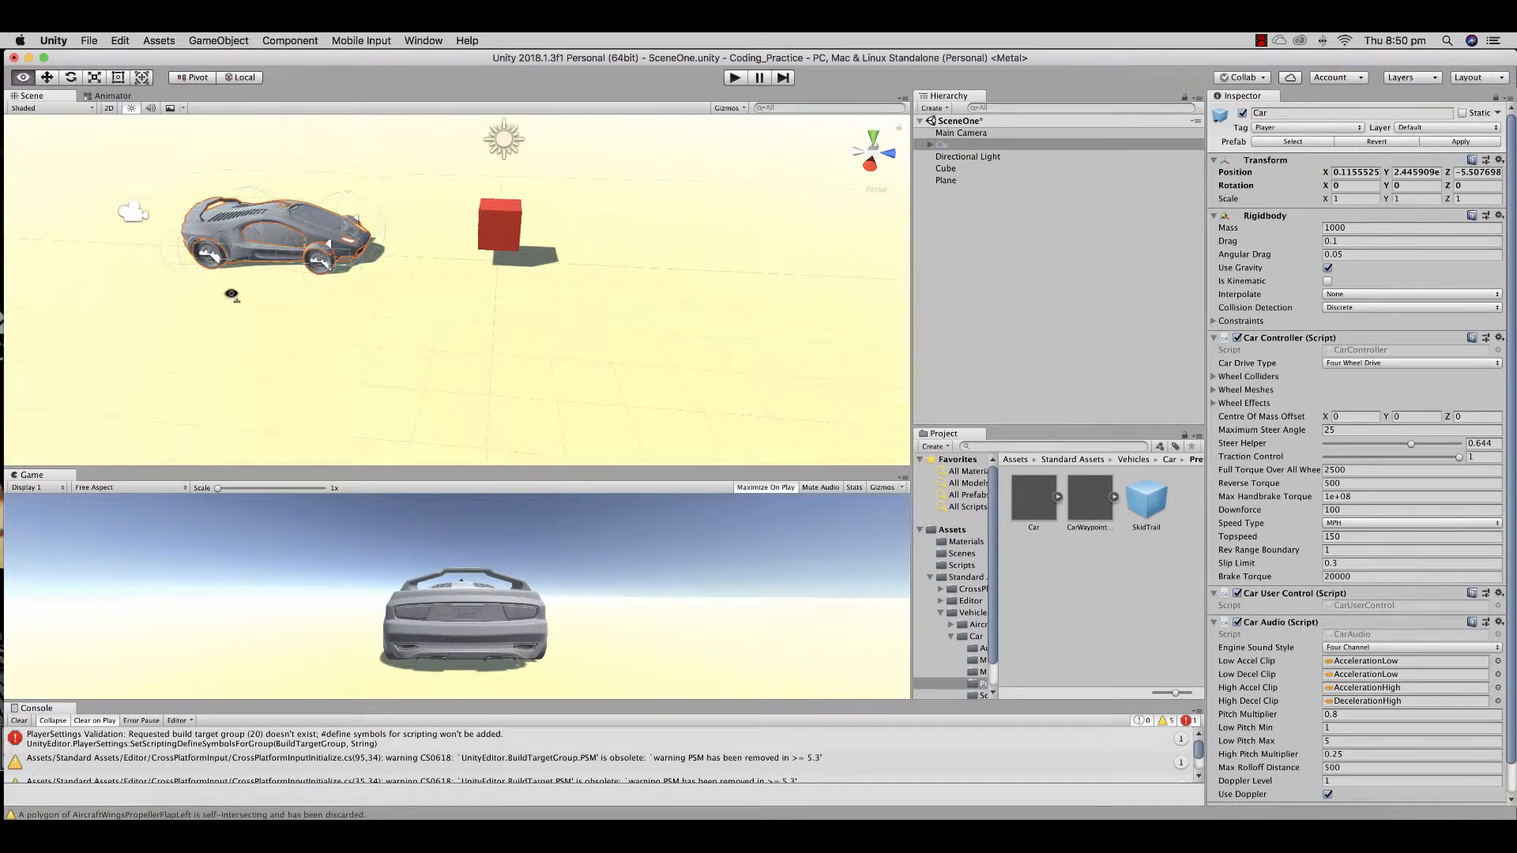
right_drag(234, 298, 442, 308)
scroll(457, 289, down, 10)
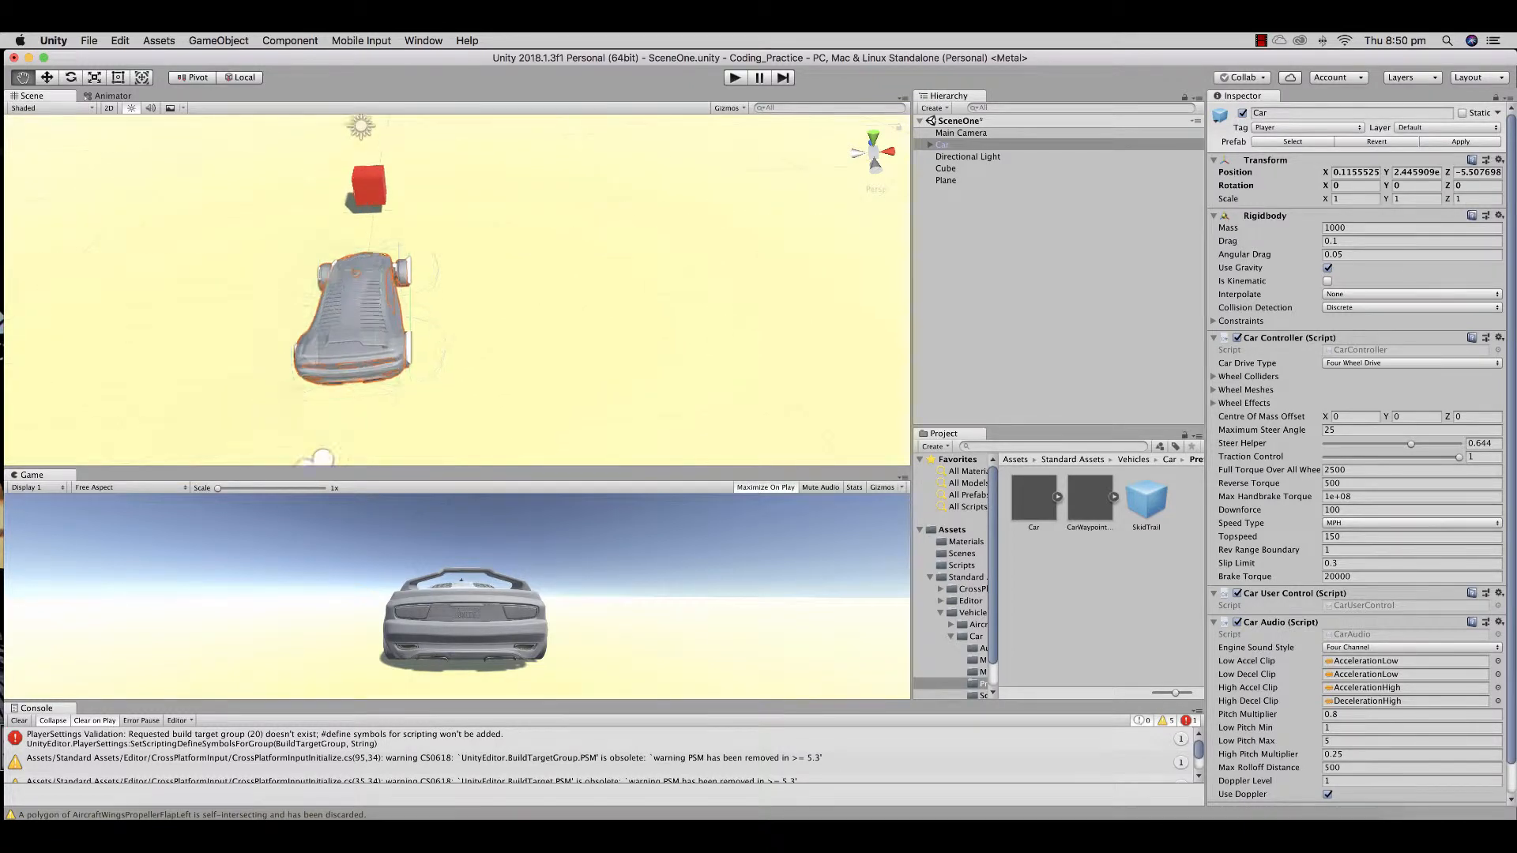
alt+drag(457, 289, 243, 191)
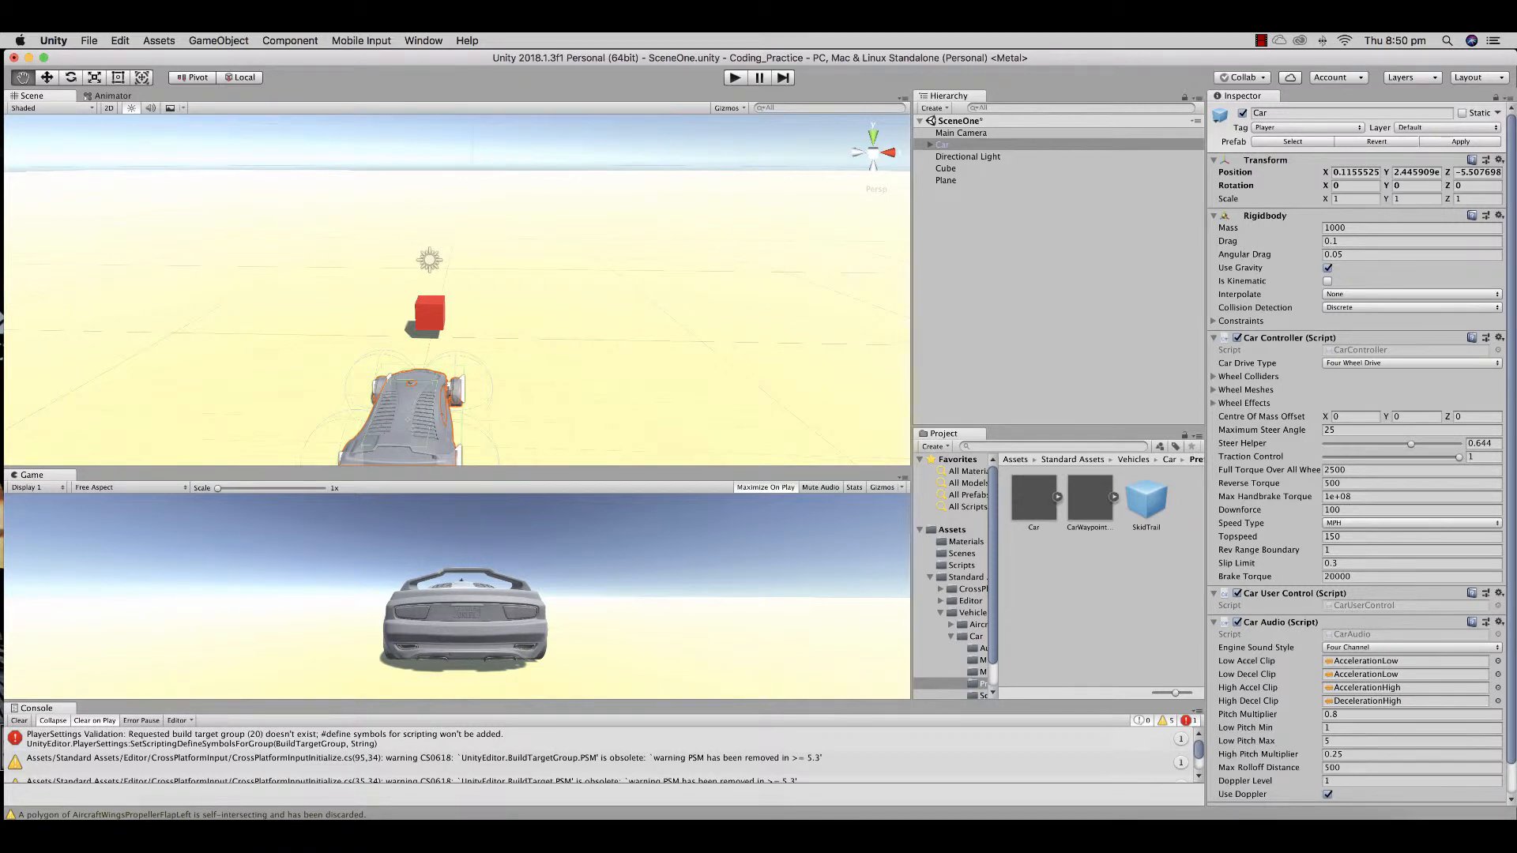
scroll(456, 290, down, 5)
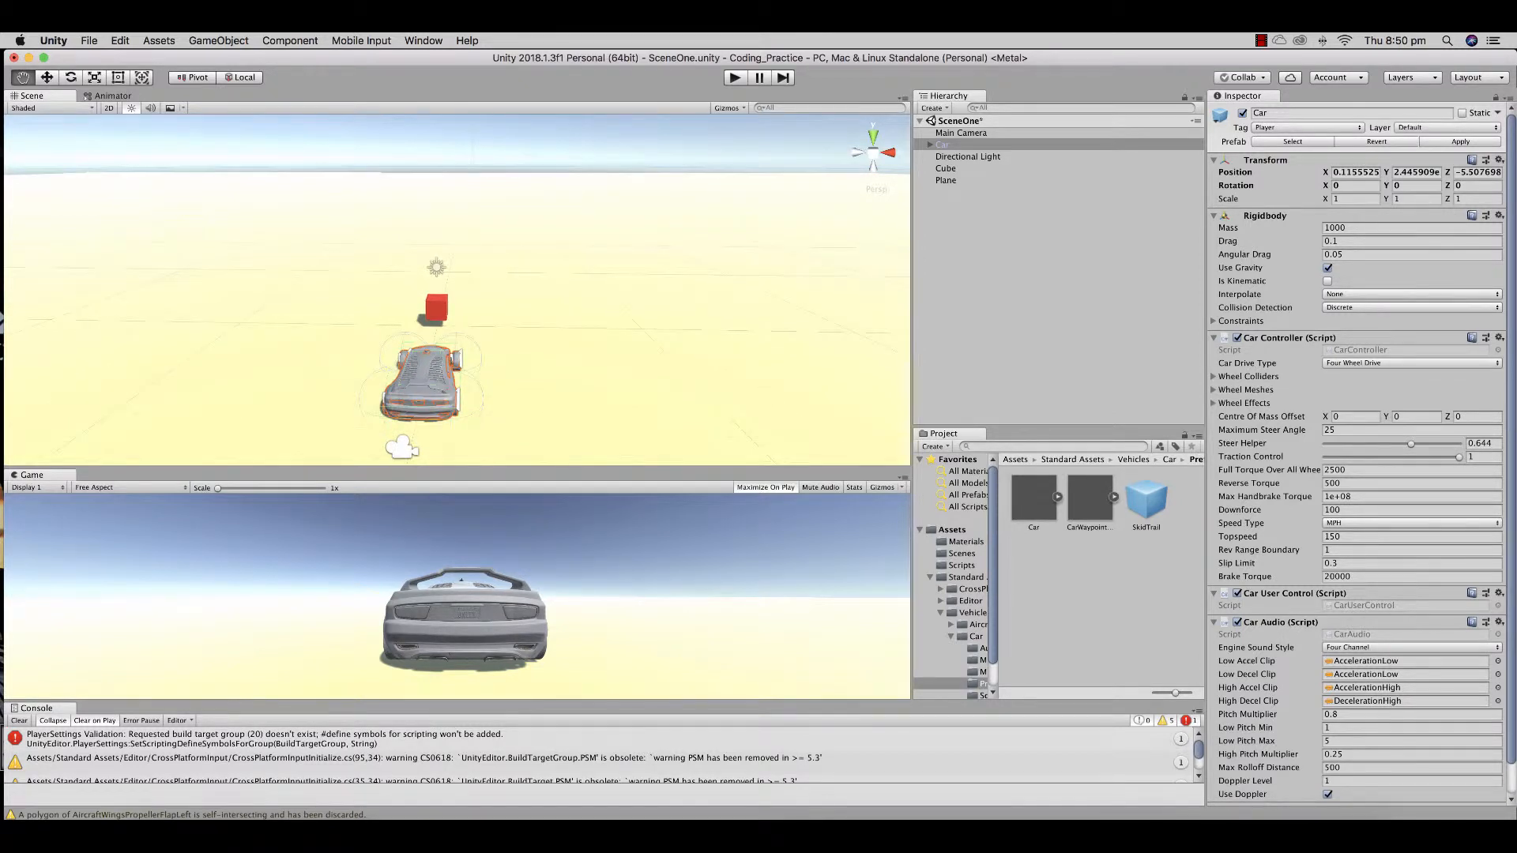
alt+drag(495, 436, 552, 214)
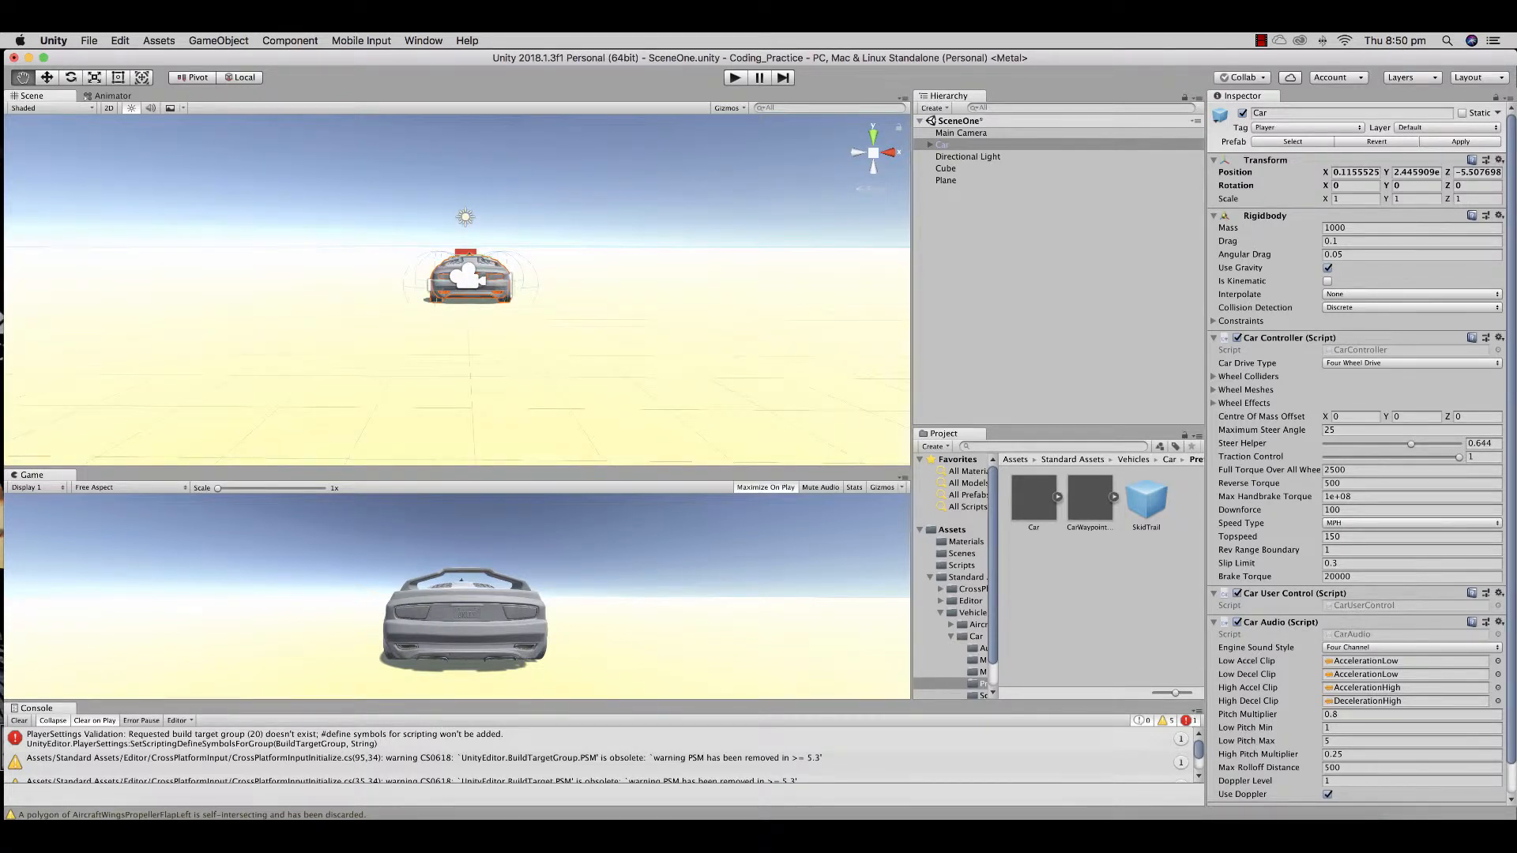
drag(545, 237, 544, 302)
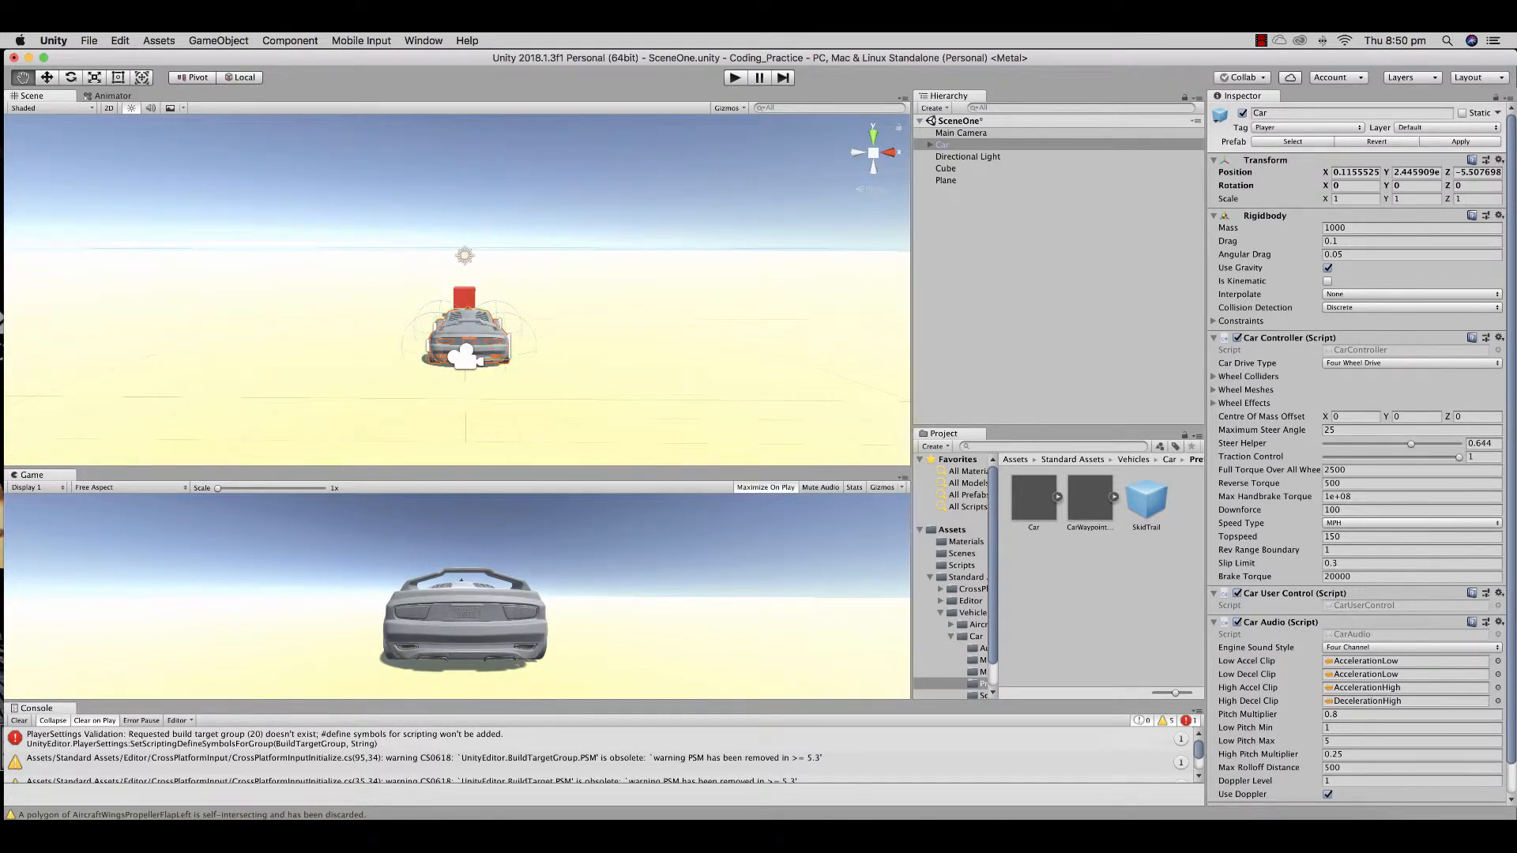
scroll(472, 363, up, 5)
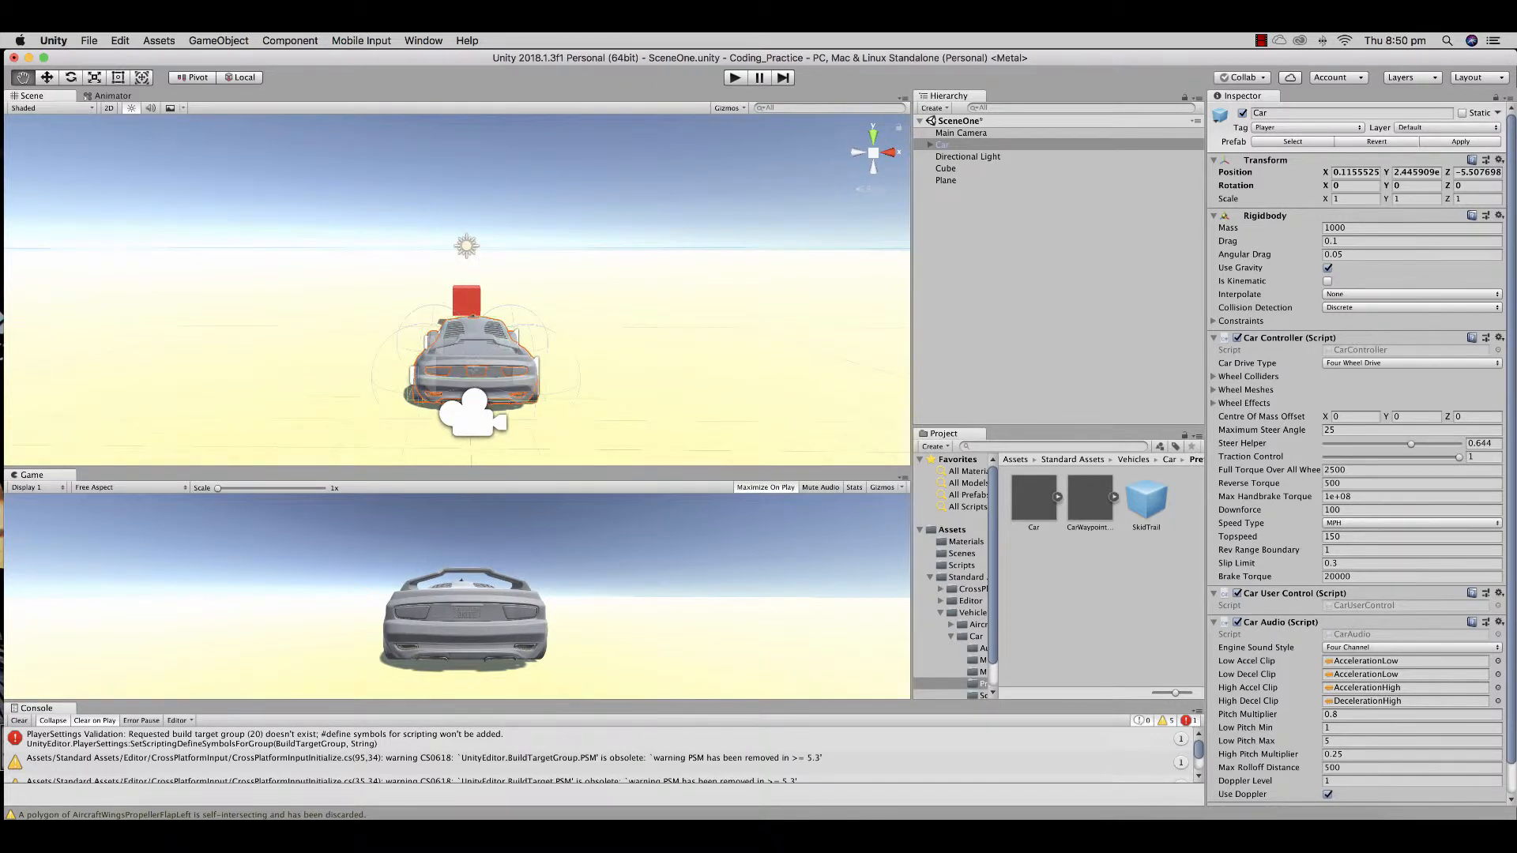
drag(551, 383, 531, 354)
right_drag(531, 358, 530, 347)
scroll(530, 348, up, 1)
drag(530, 348, 528, 304)
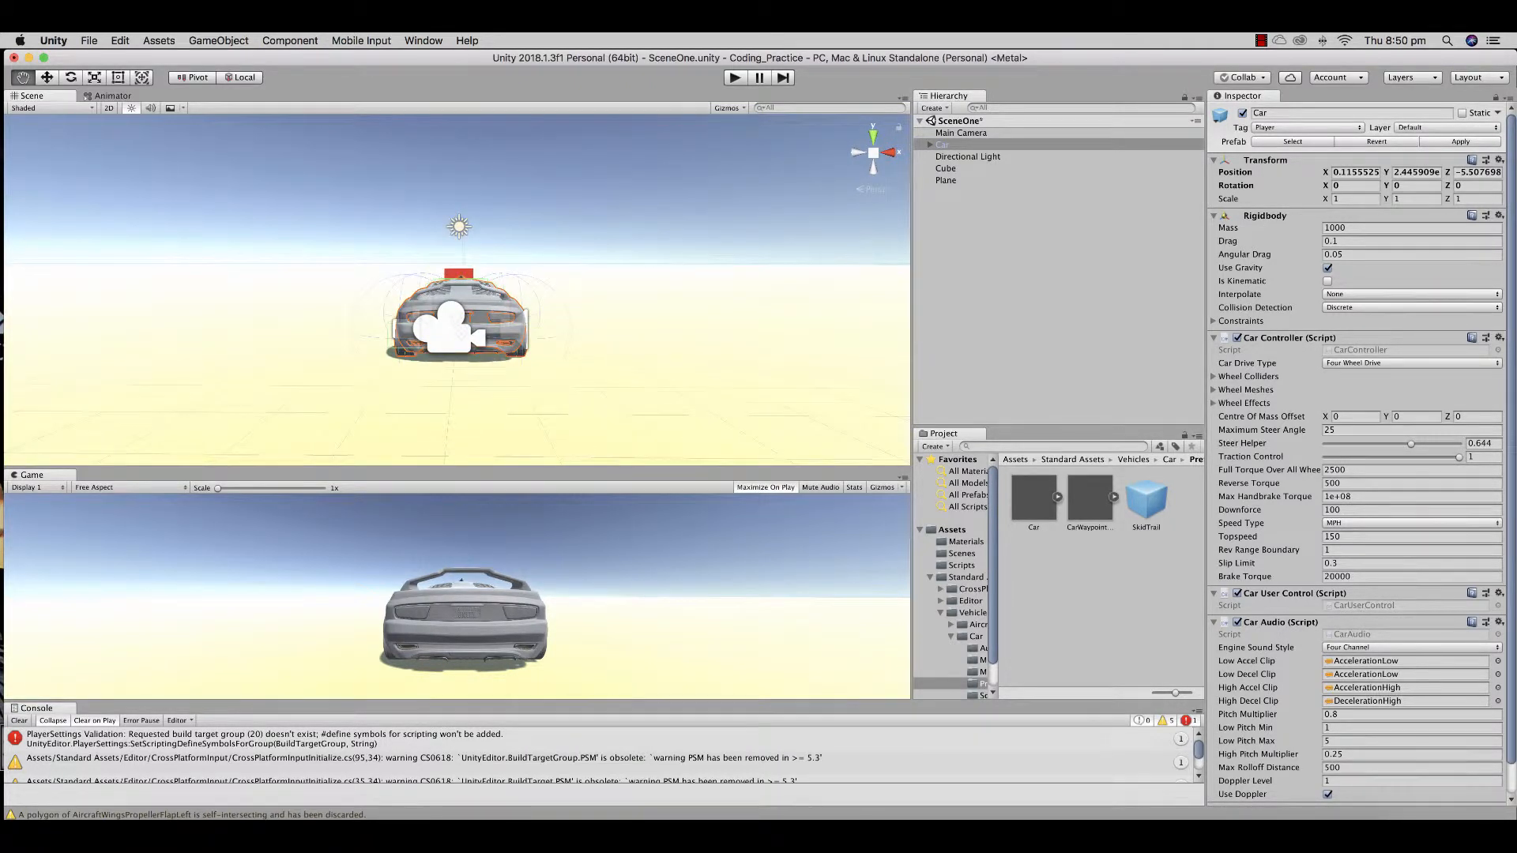
scroll(458, 332, up, 3)
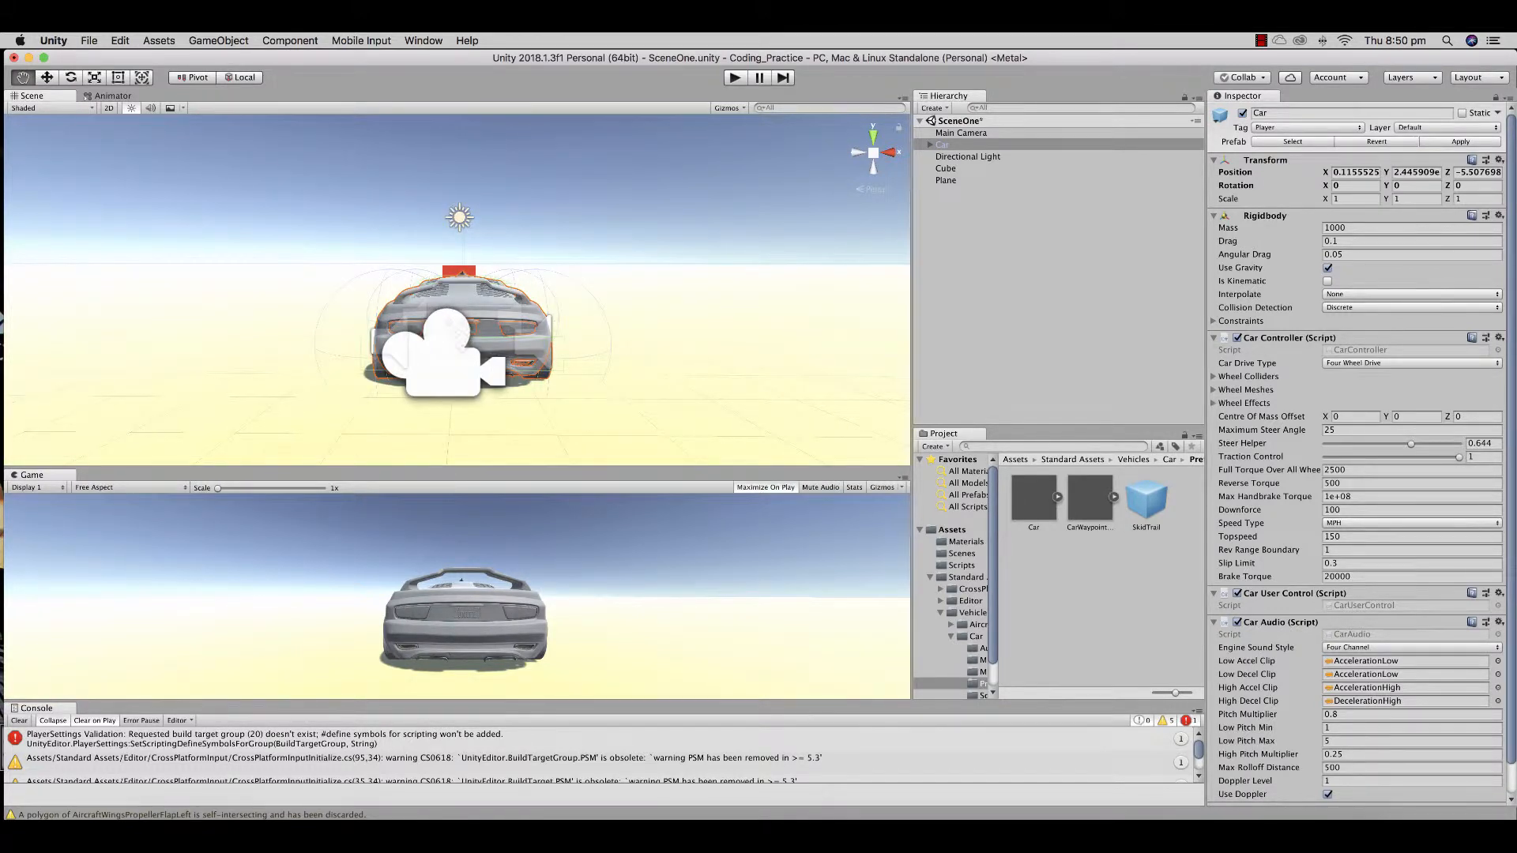
click(961, 133)
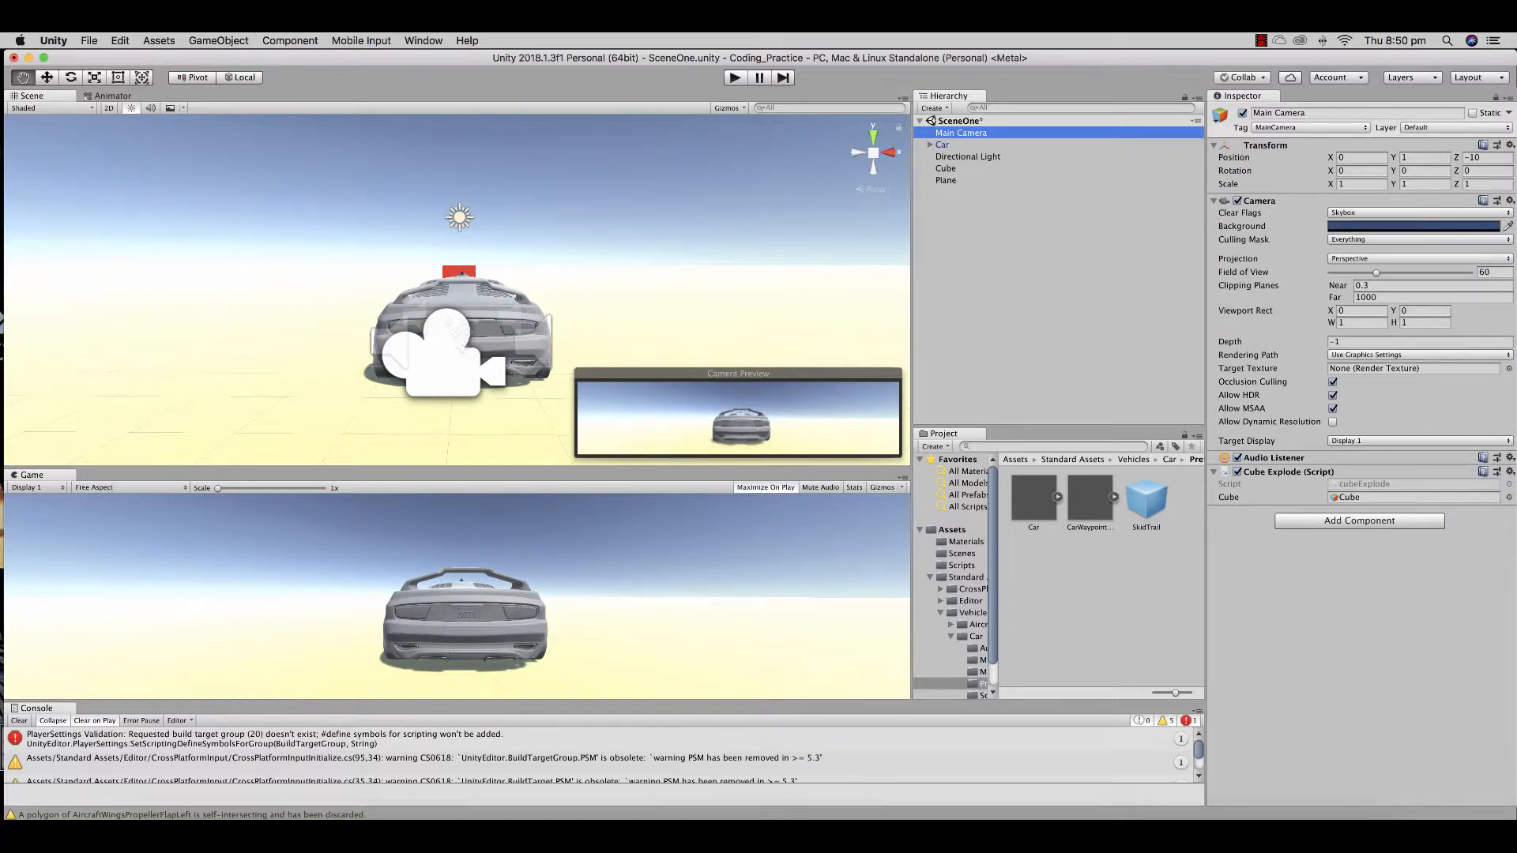
click(219, 40)
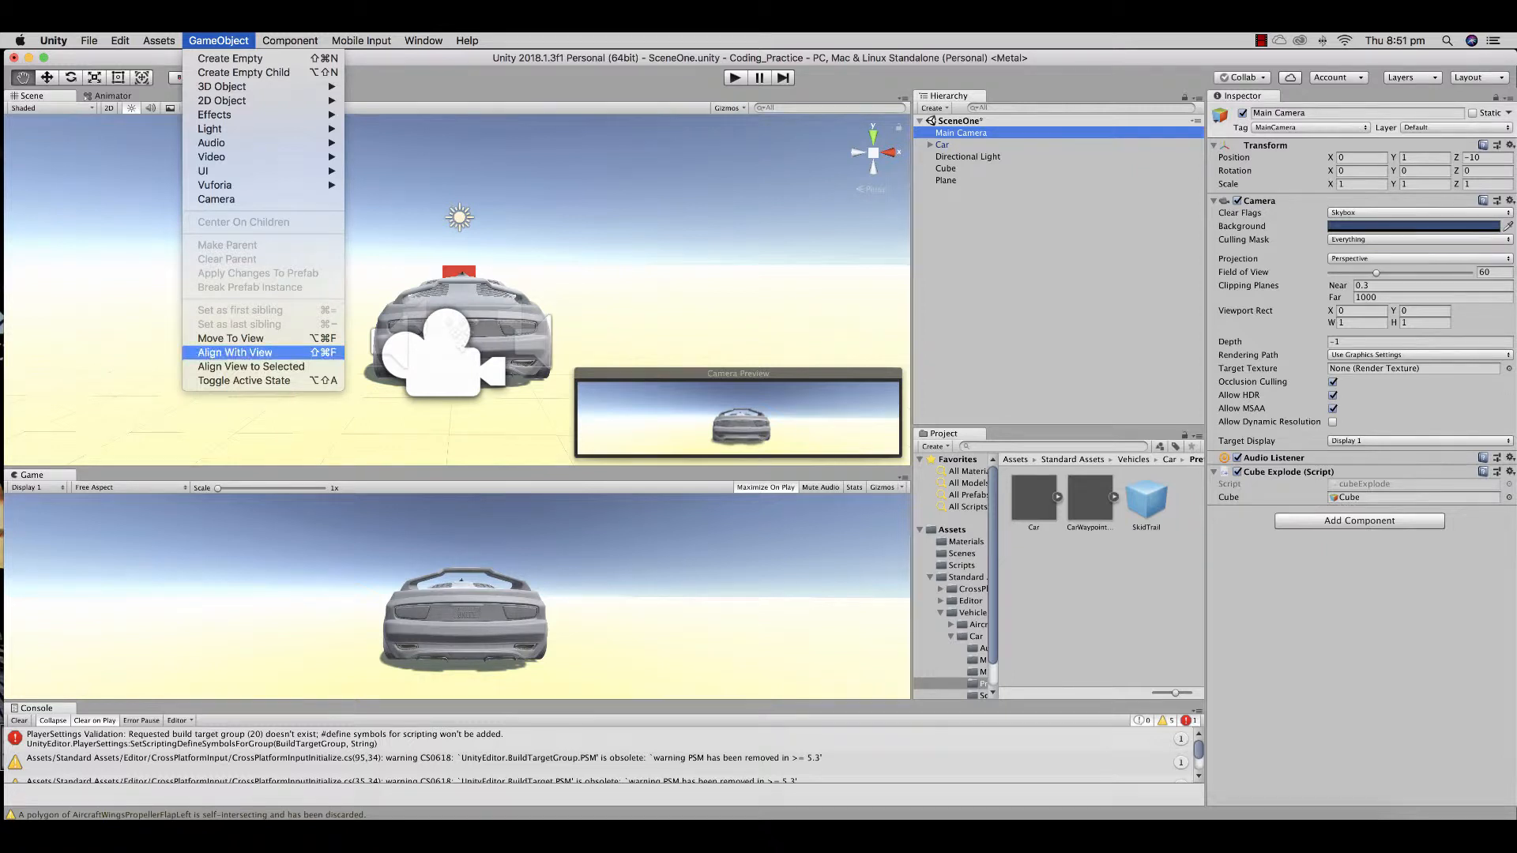
click(235, 352)
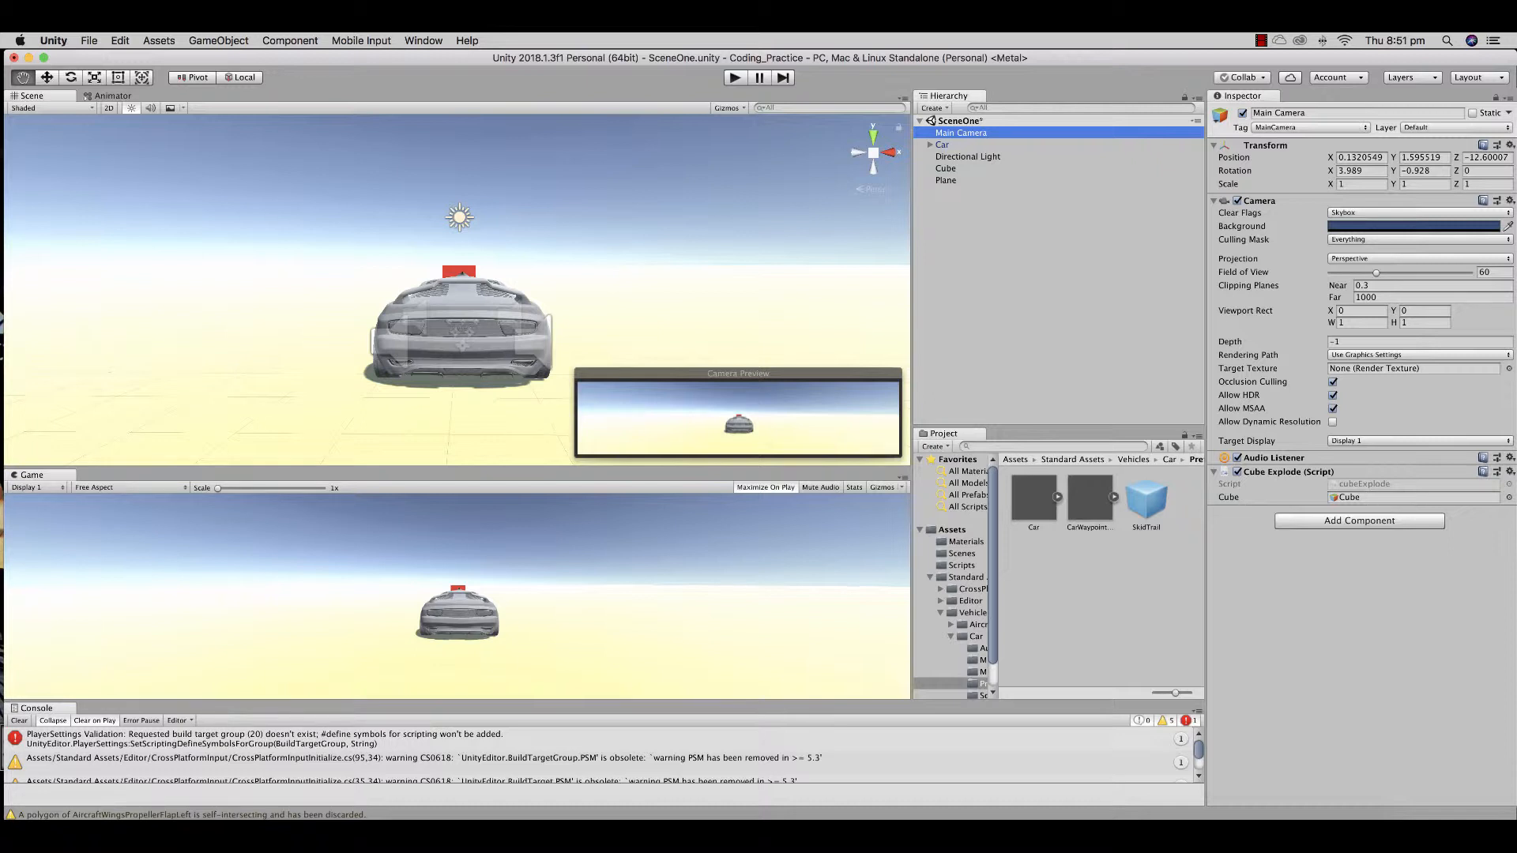
Set the Main Camera's Field of View to about 44.9
mouse_move(1376, 273)
mouse_down()
mouse_move(1332, 273)
mouse_move(1415, 272)
mouse_move(1355, 272)
mouse_up()
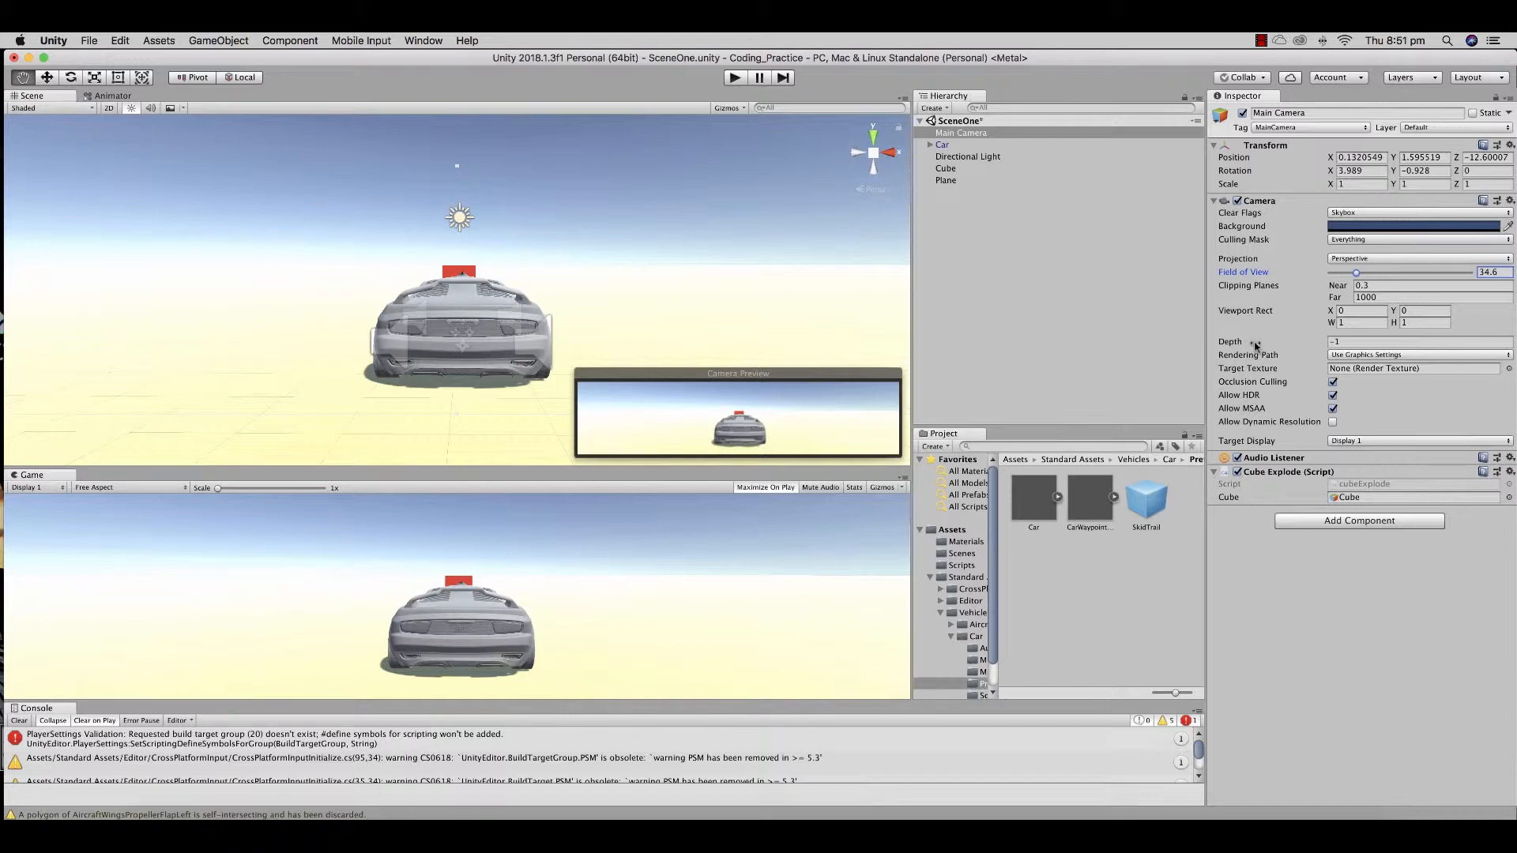
drag(1355, 272, 1364, 273)
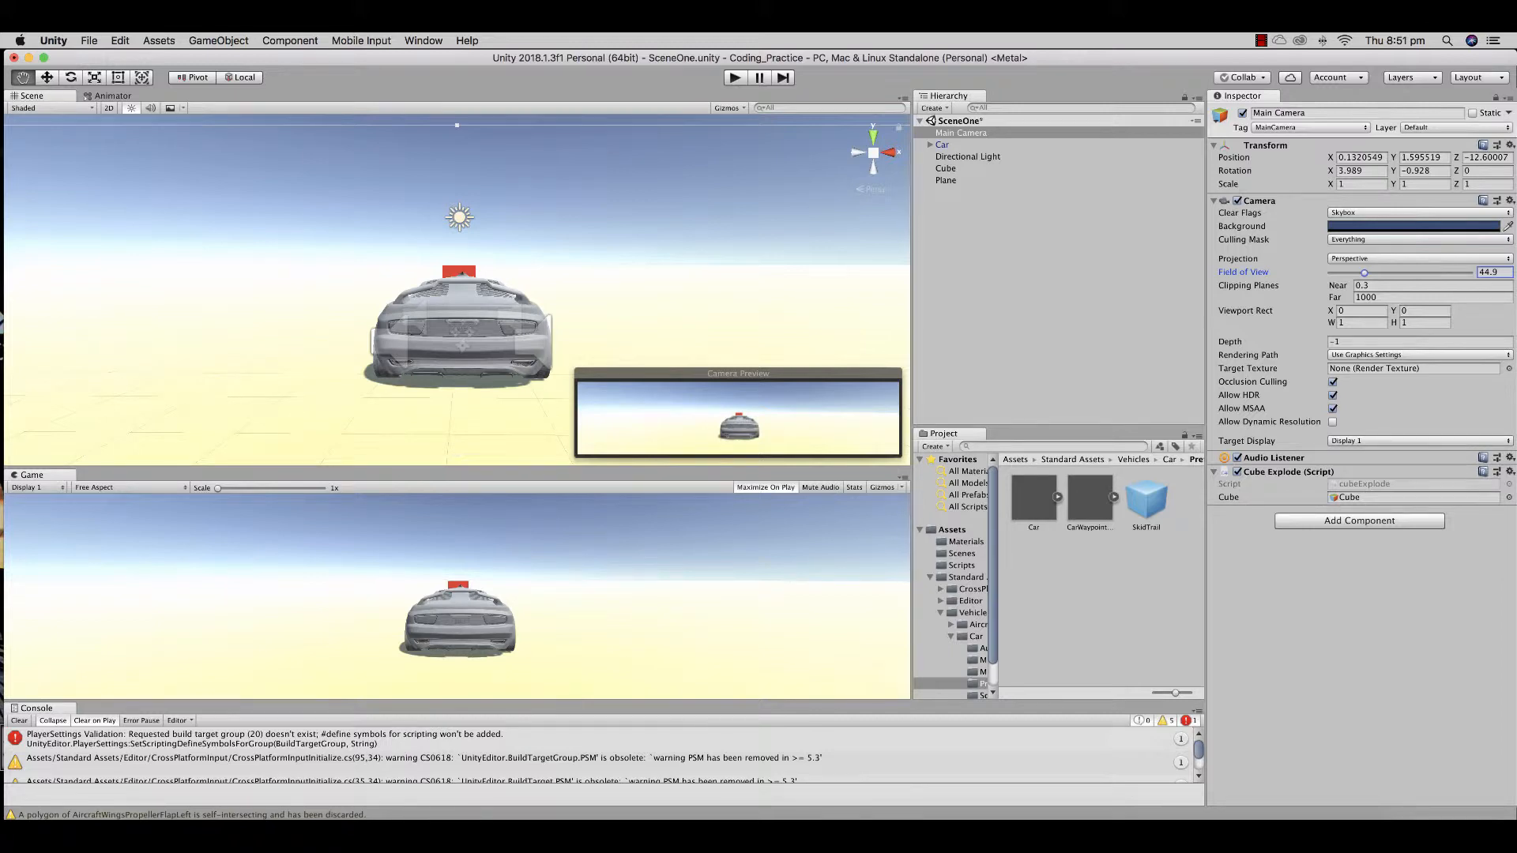
Check the Car's component settings and run the scene in Play mode with Maximize On Play enabled
click(942, 145)
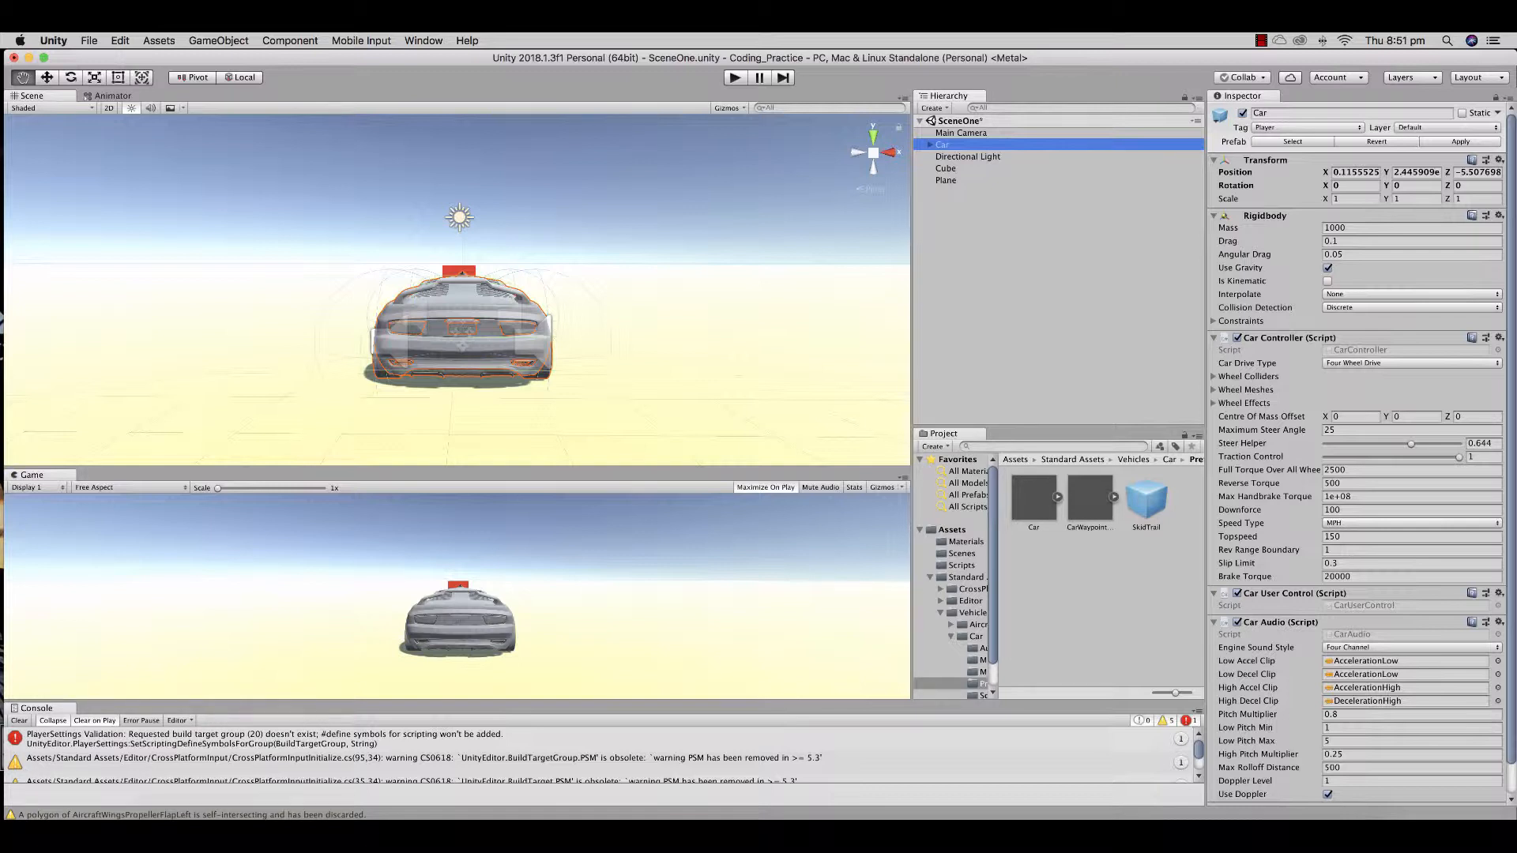
scroll(458, 290, down, 2)
click(766, 488)
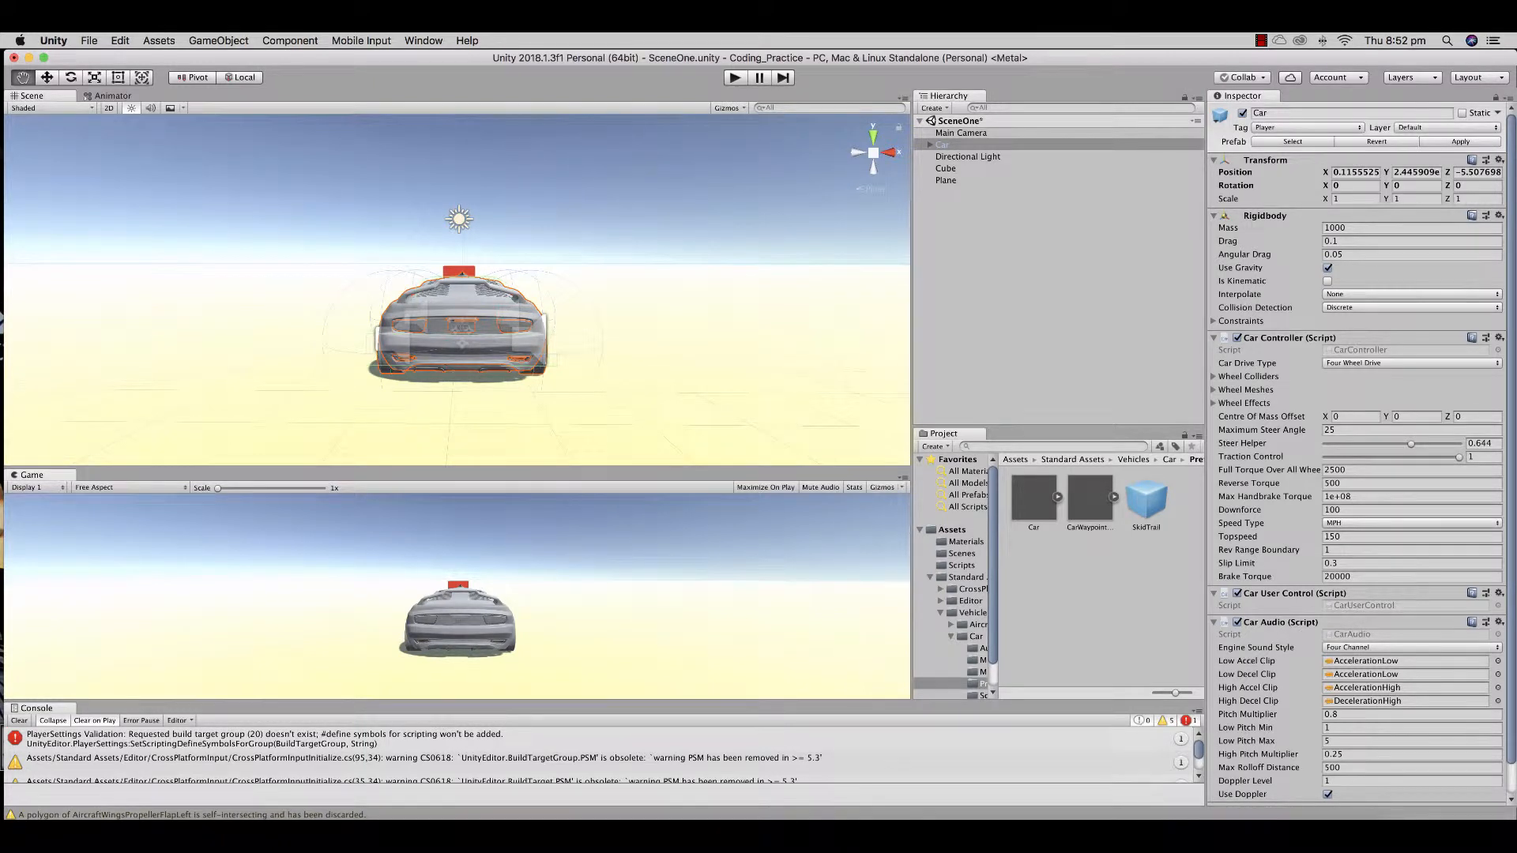
click(765, 487)
key(super+p)
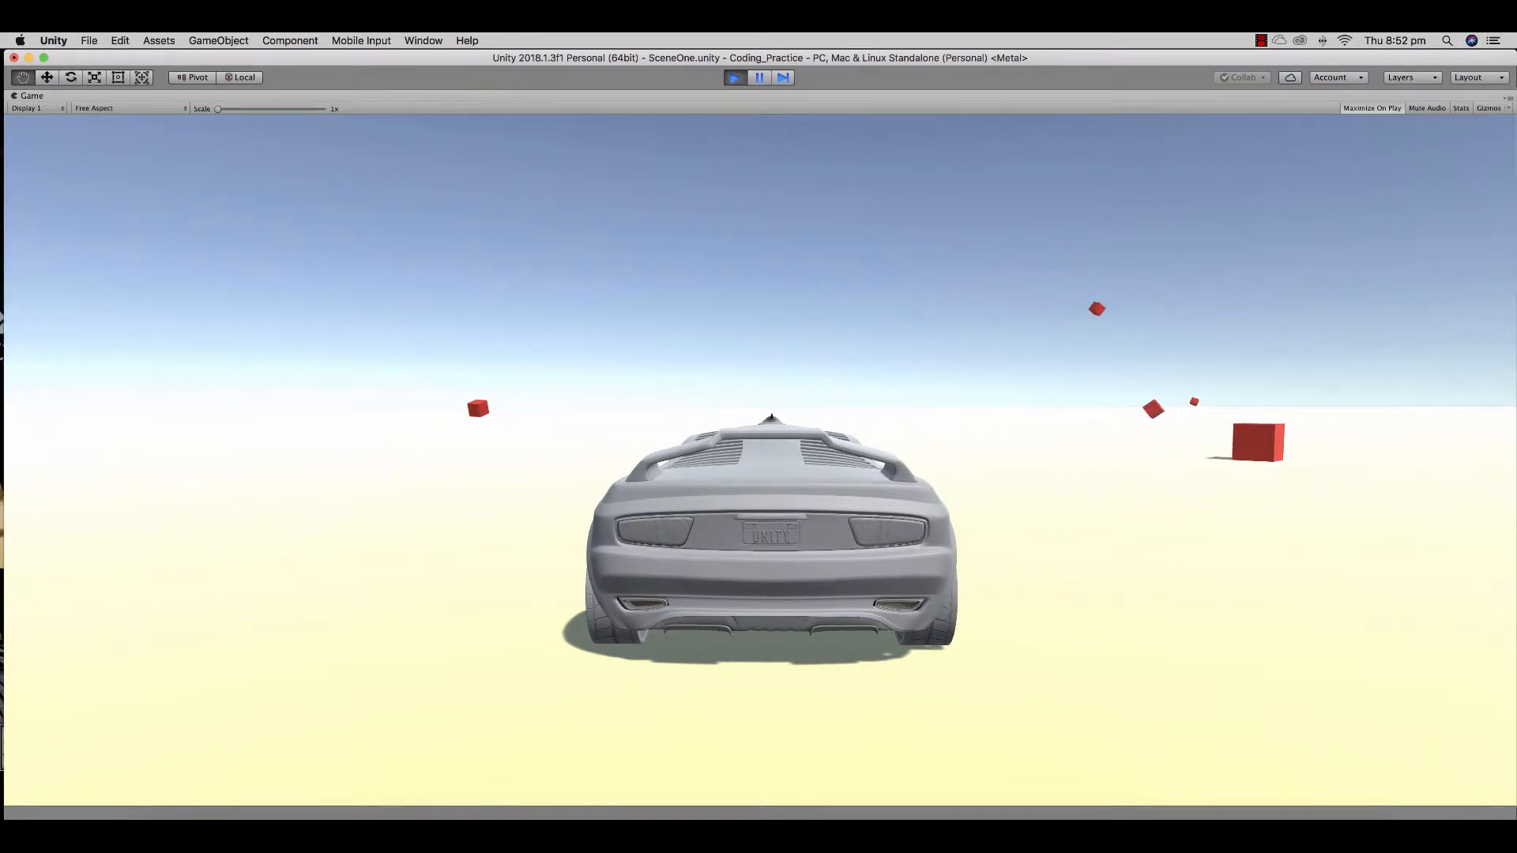
Drive the car forward and steer it left past the cubes in the running scene, and stop Play mode
key(Up)
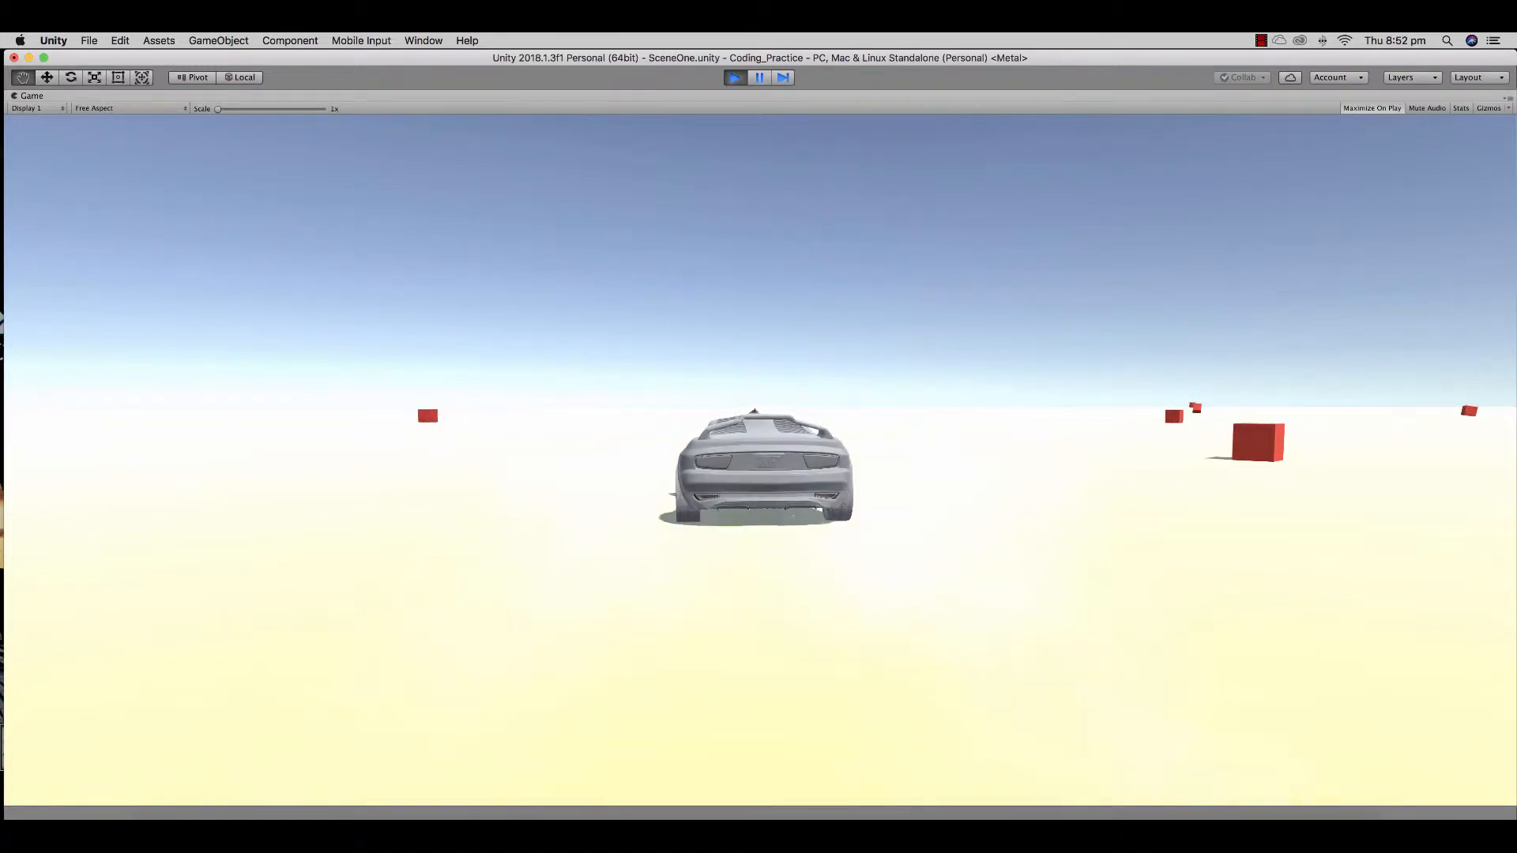
key(Left)
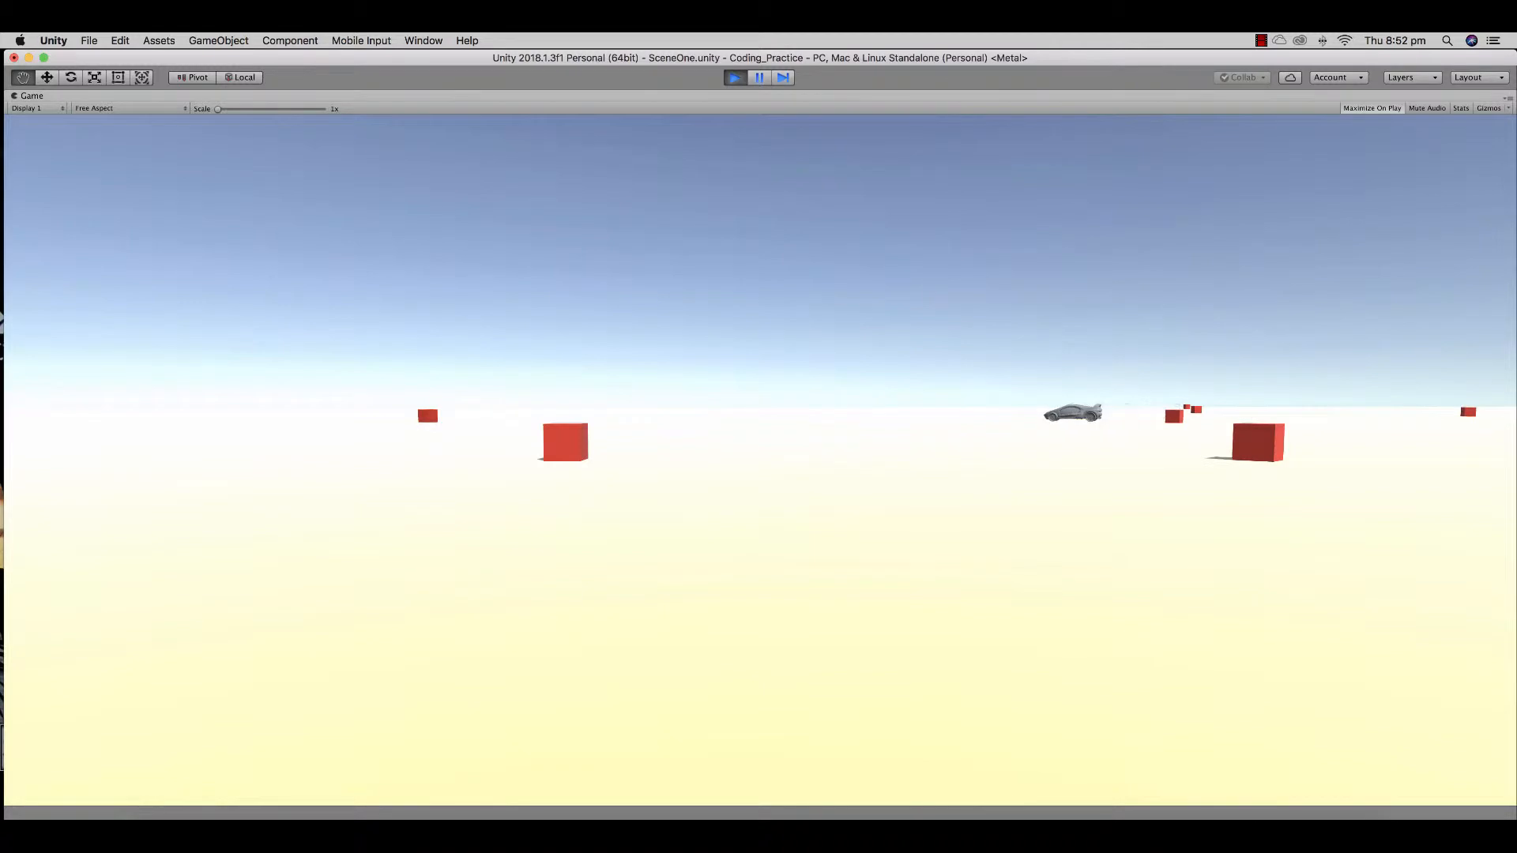
key(super+p)
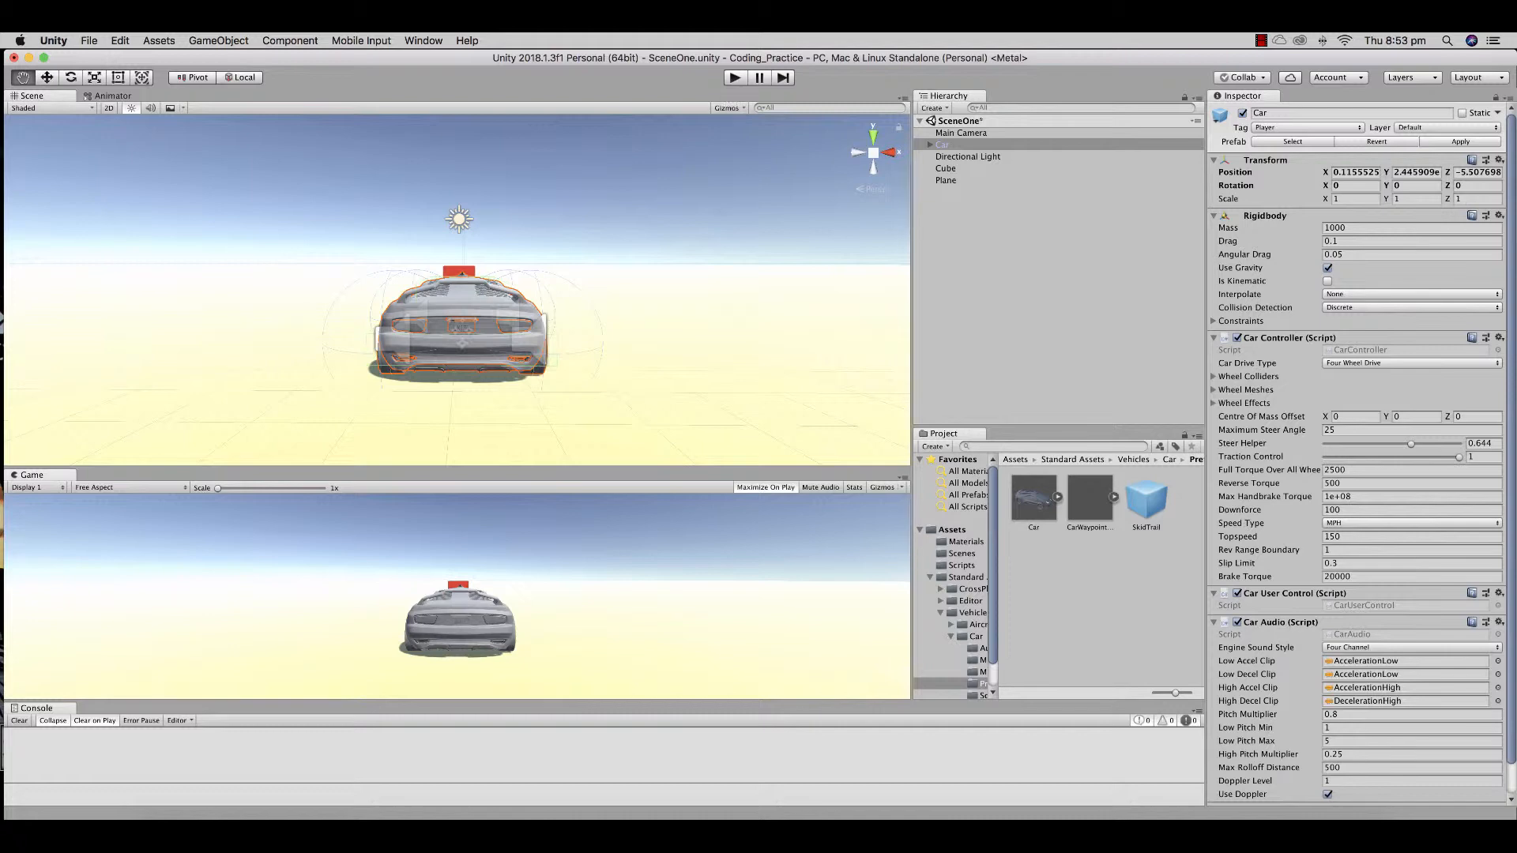
Make the Main Camera a child of the Car object and collapse the Car's hierarchy
scroll(458, 290, down, 5)
scroll(458, 290, up, 5)
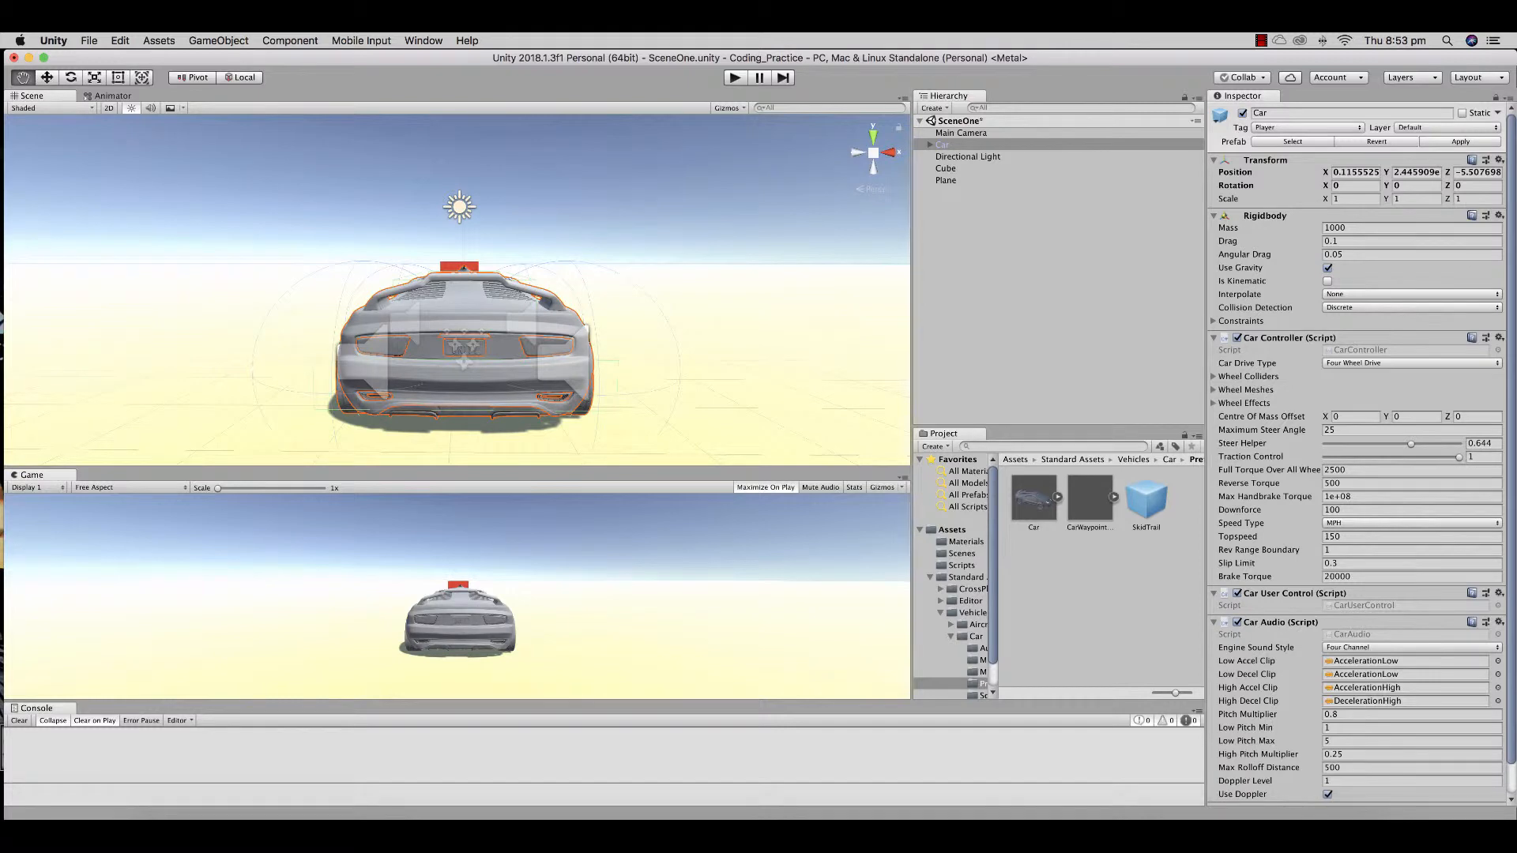
click(962, 133)
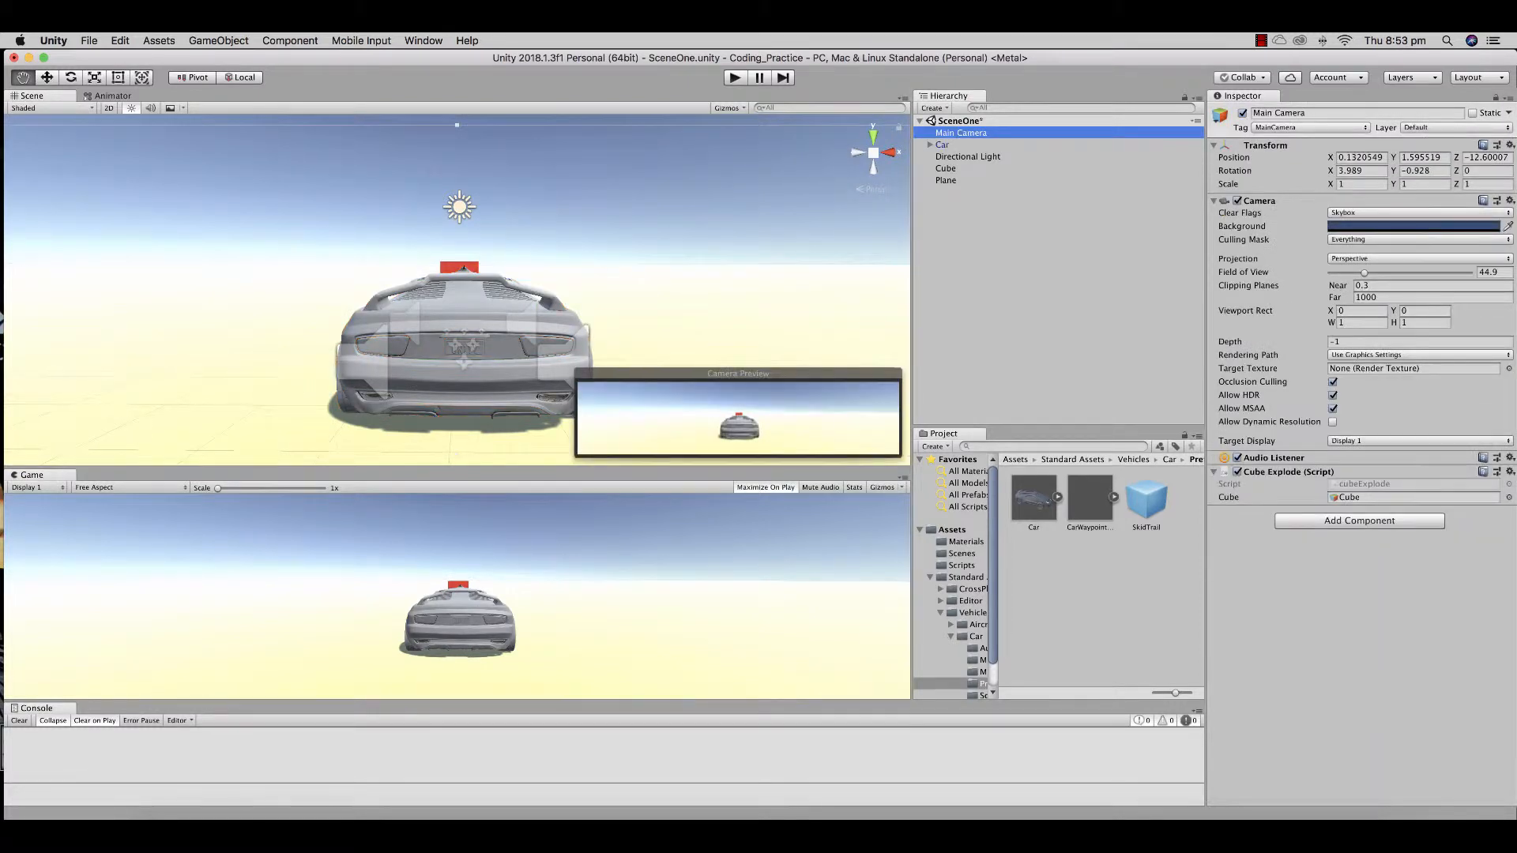
drag(961, 133, 946, 150)
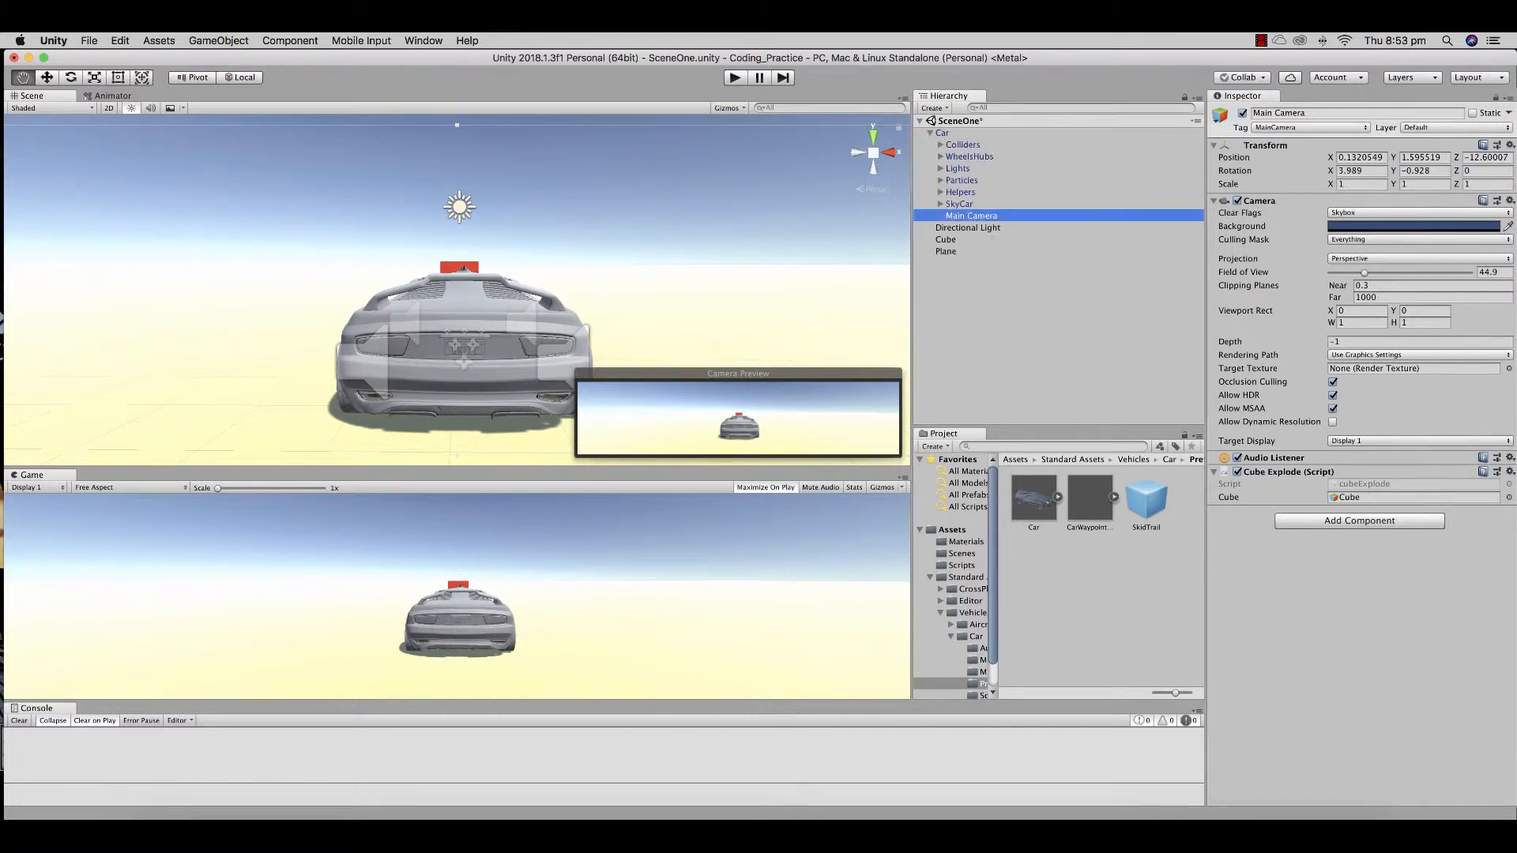
click(930, 132)
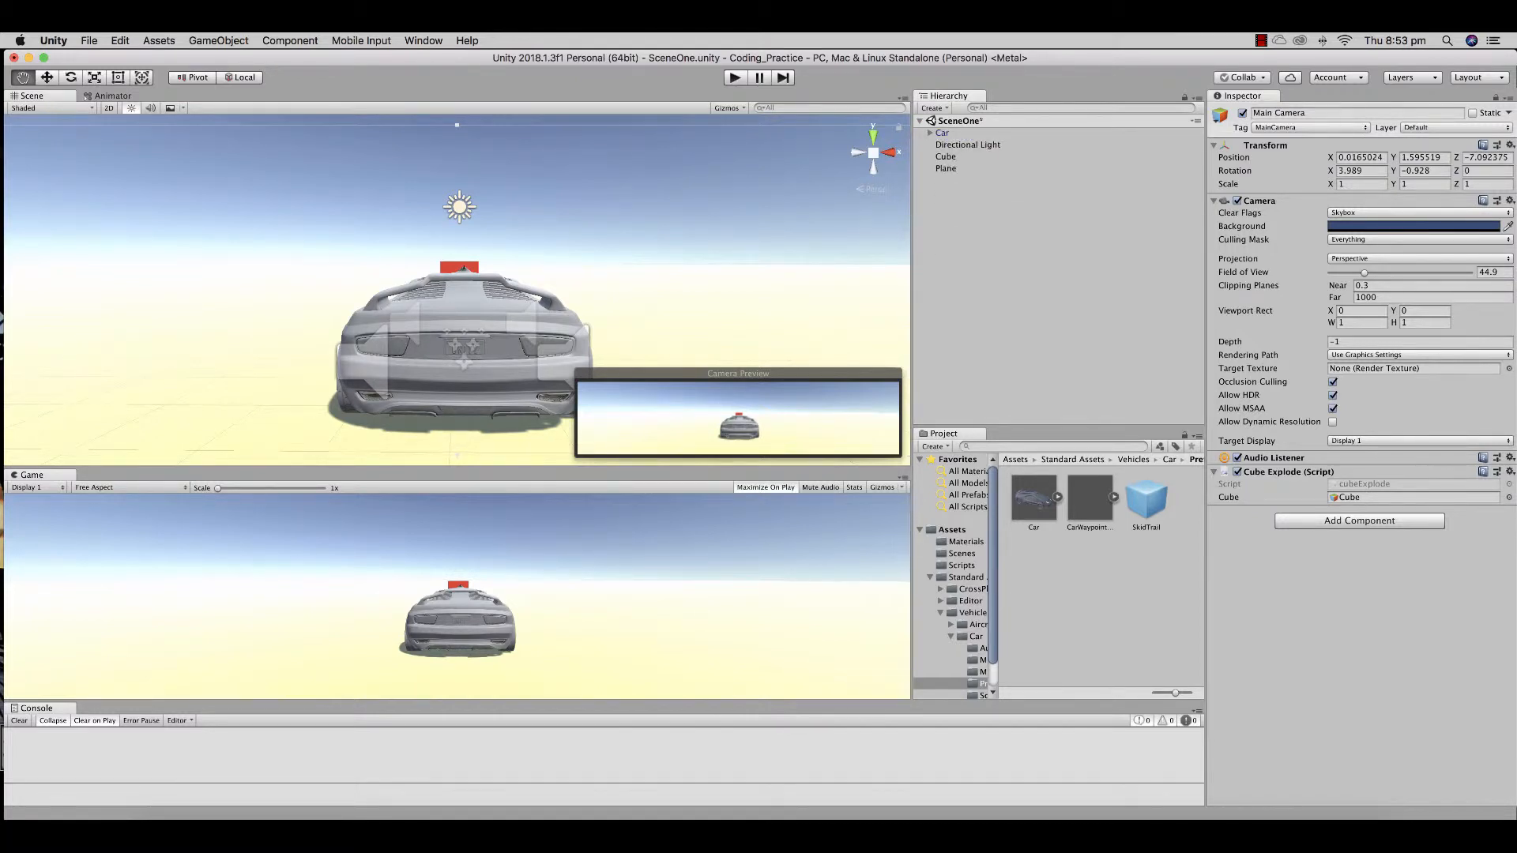
click(930, 132)
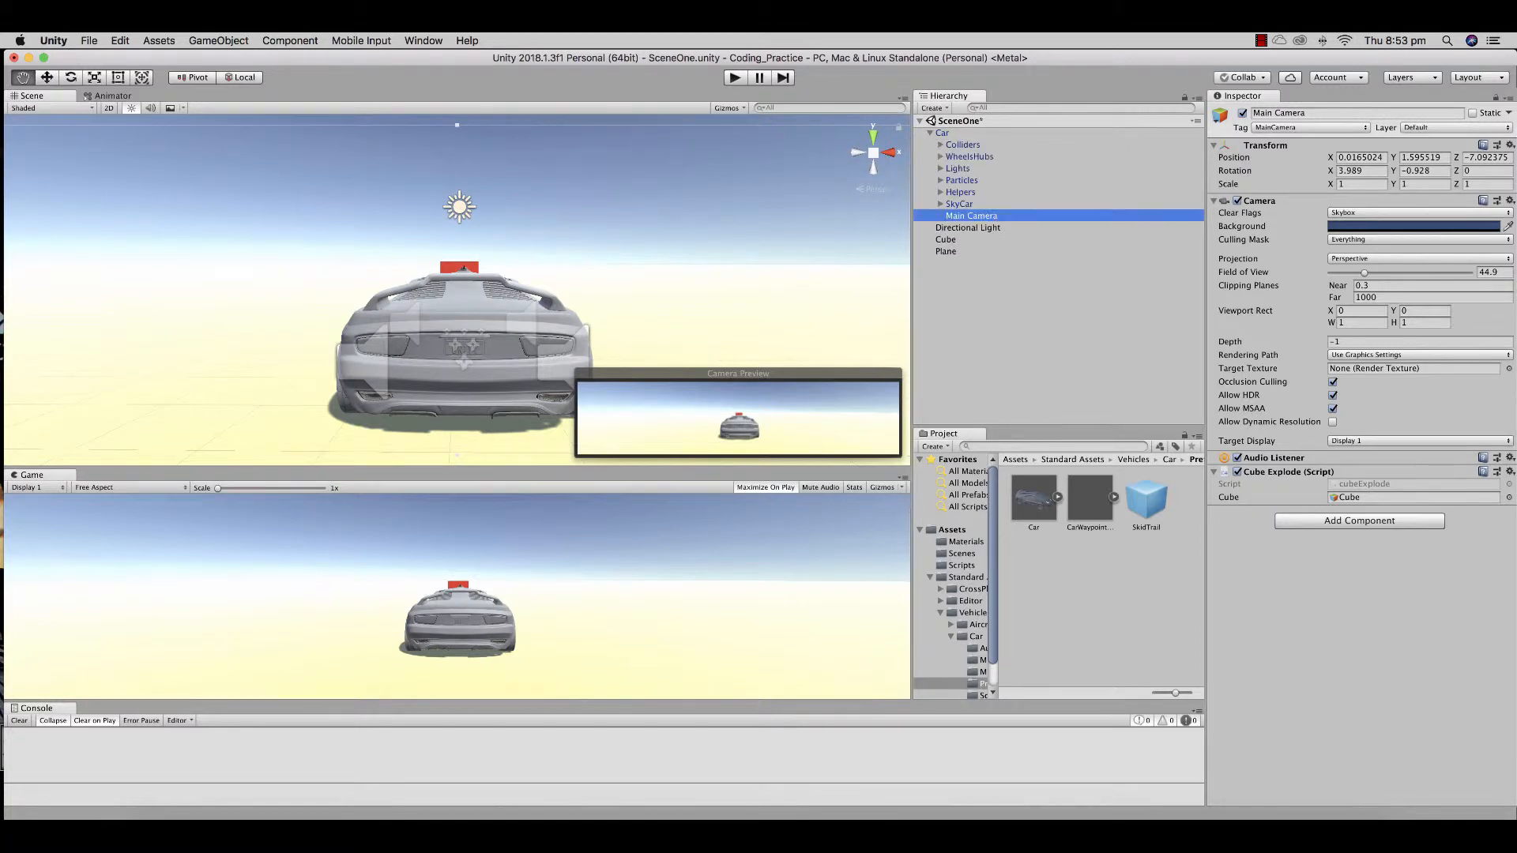
click(930, 133)
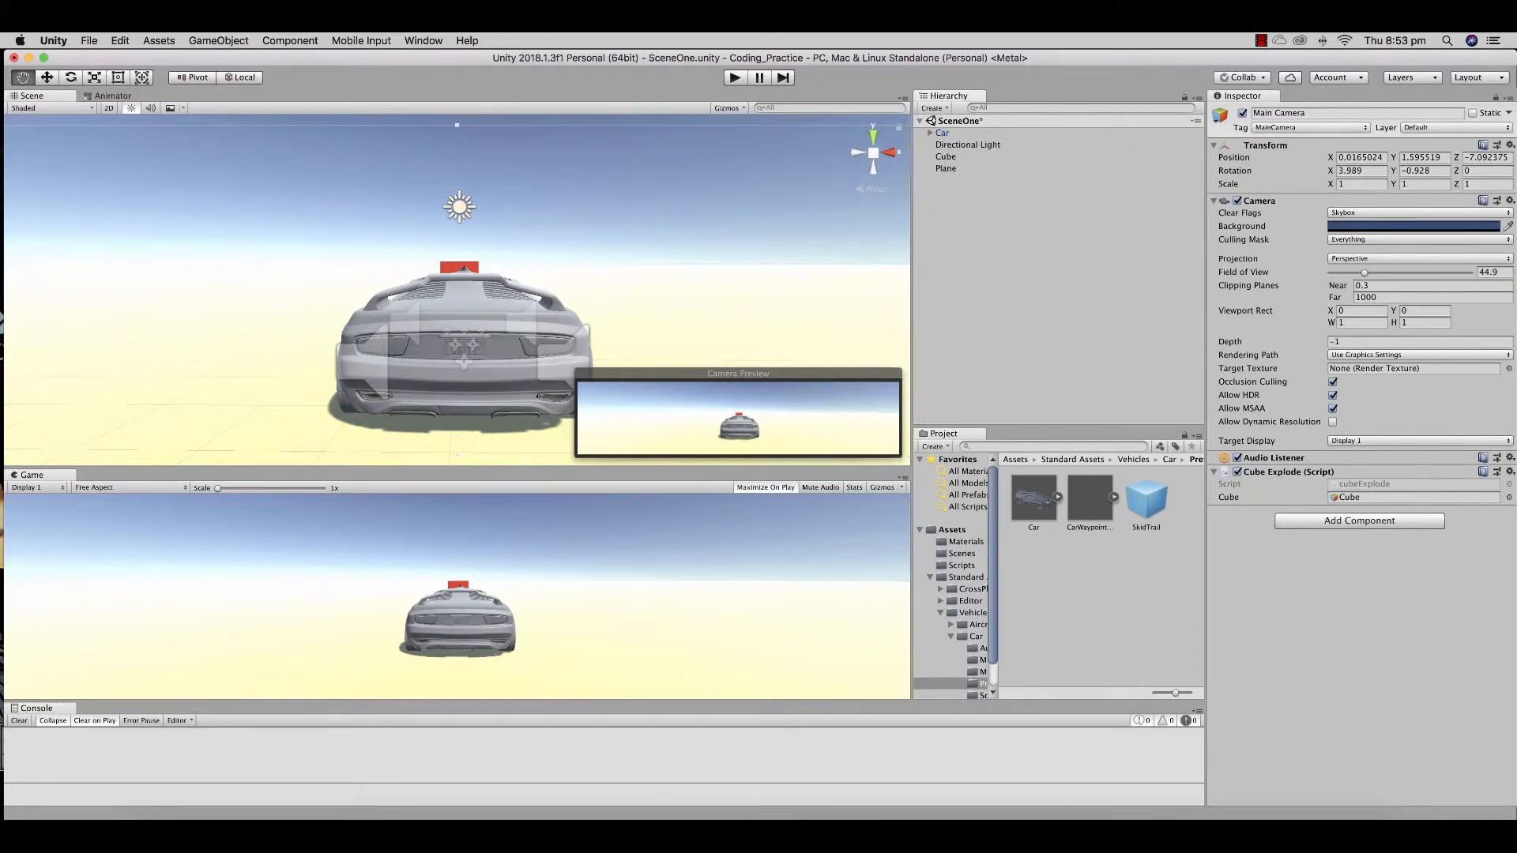
Test the car-mounted camera in Play mode by driving forward and steering left and right, and stop the scene
click(735, 77)
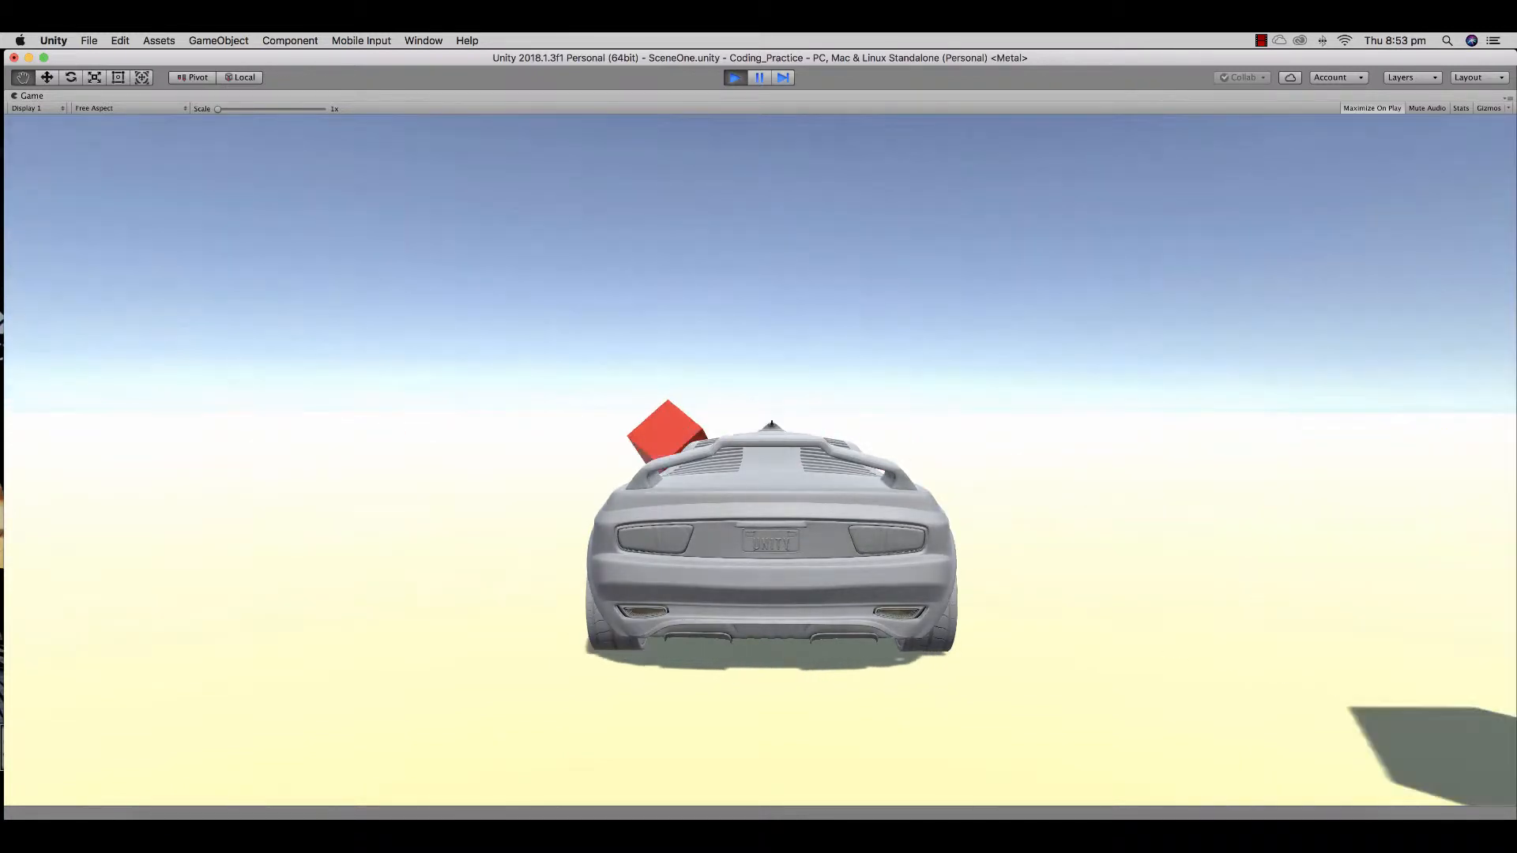
key(Up)
key(Left)
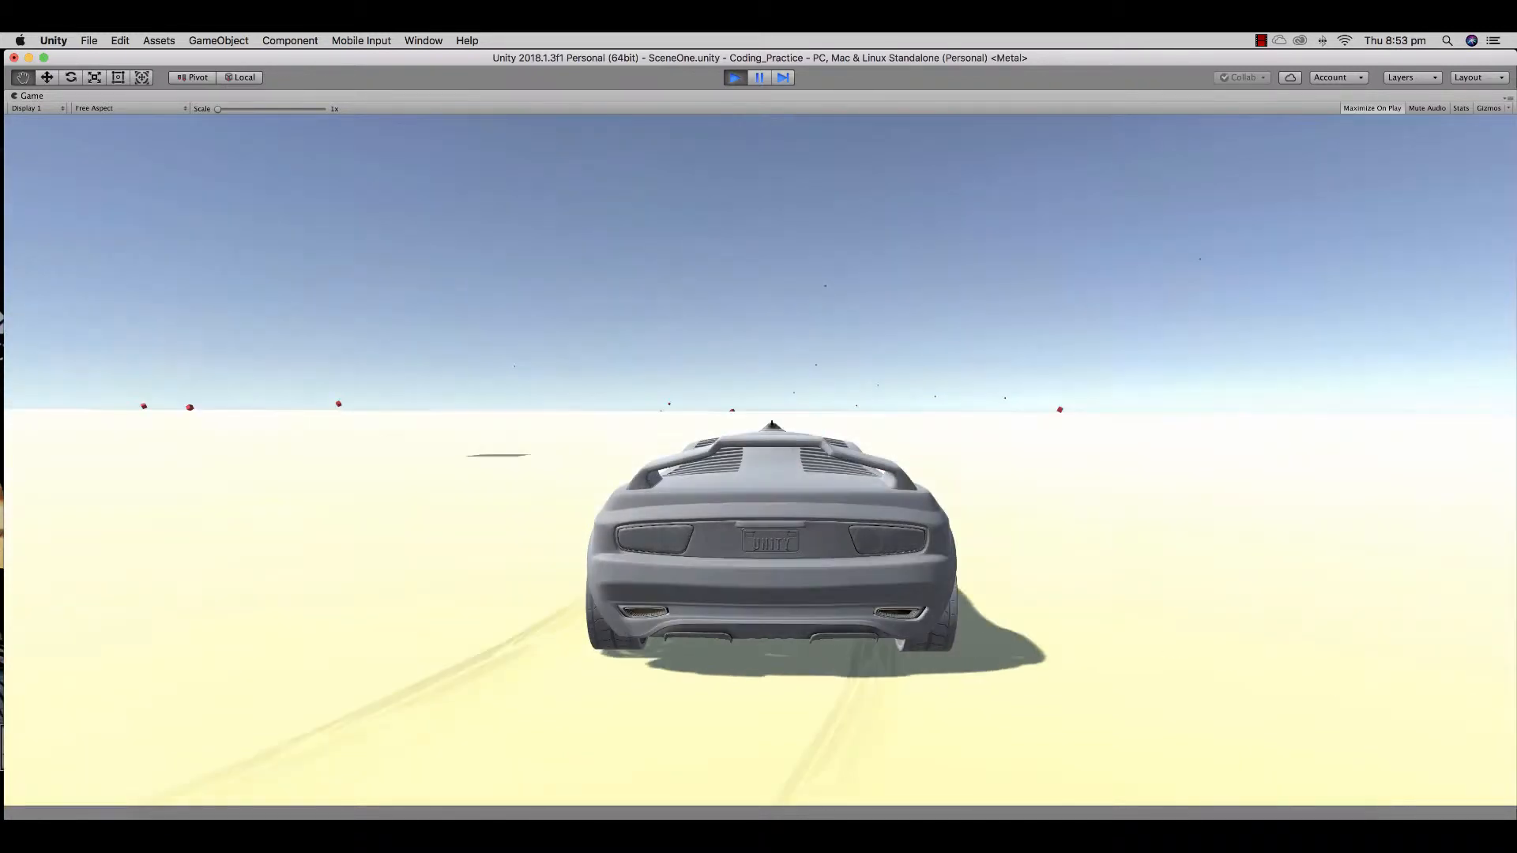
key(Left)
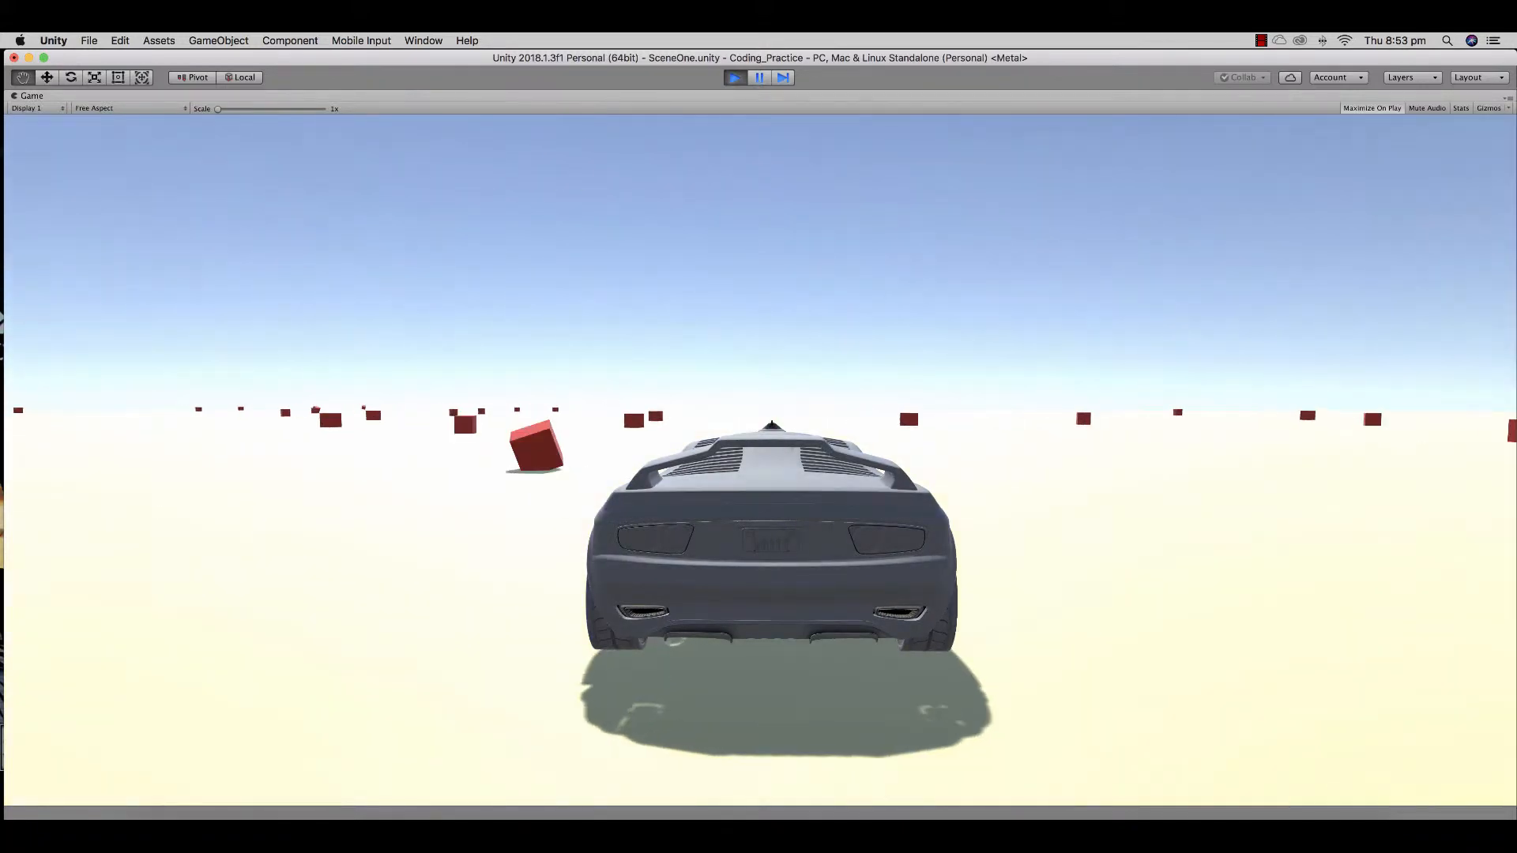
key(Left)
key(Right)
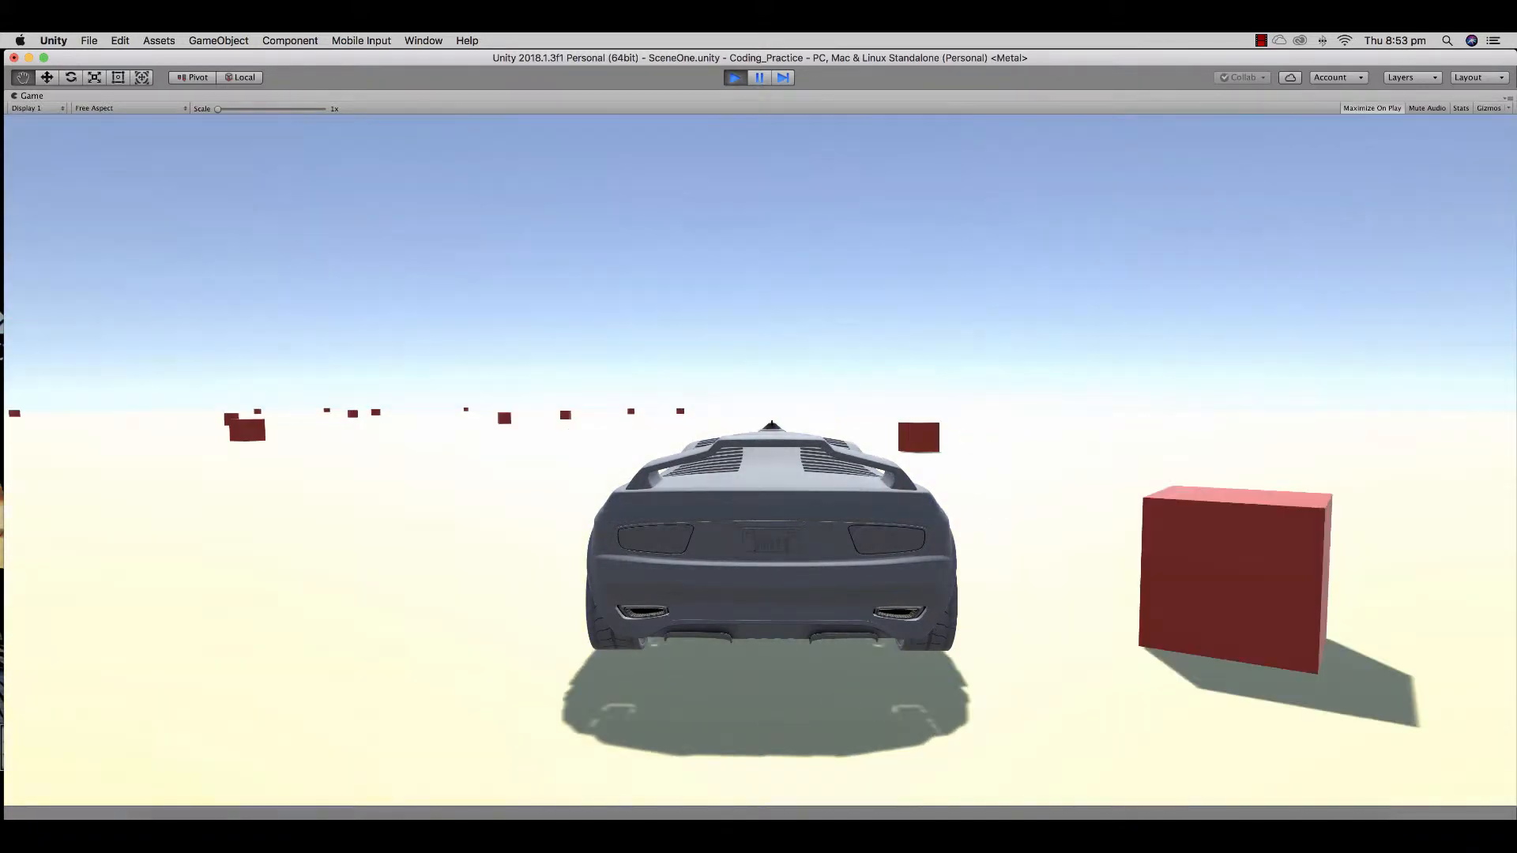
key(Right)
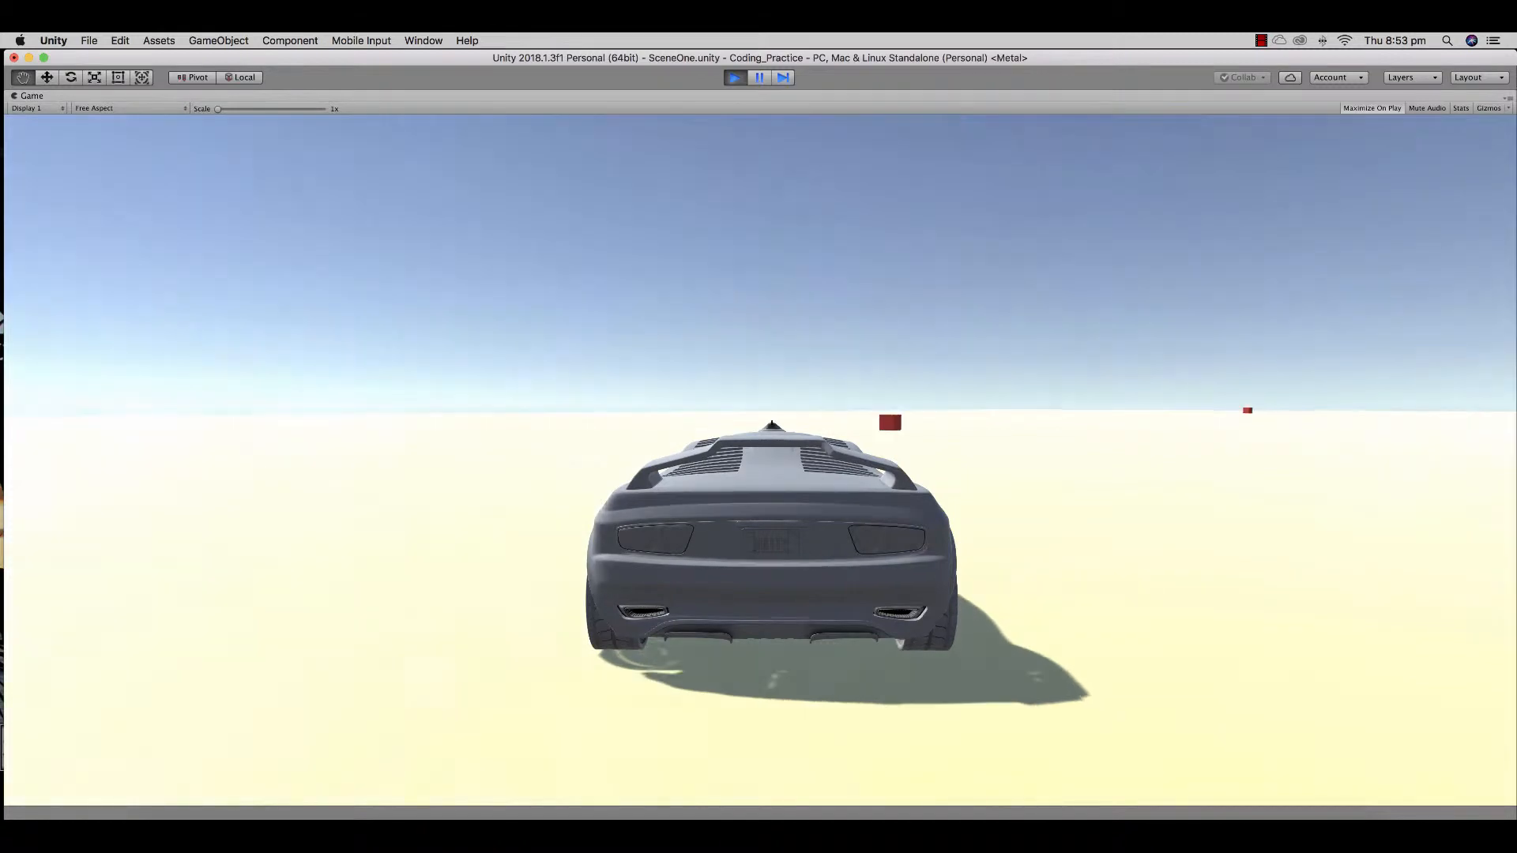
key(Right)
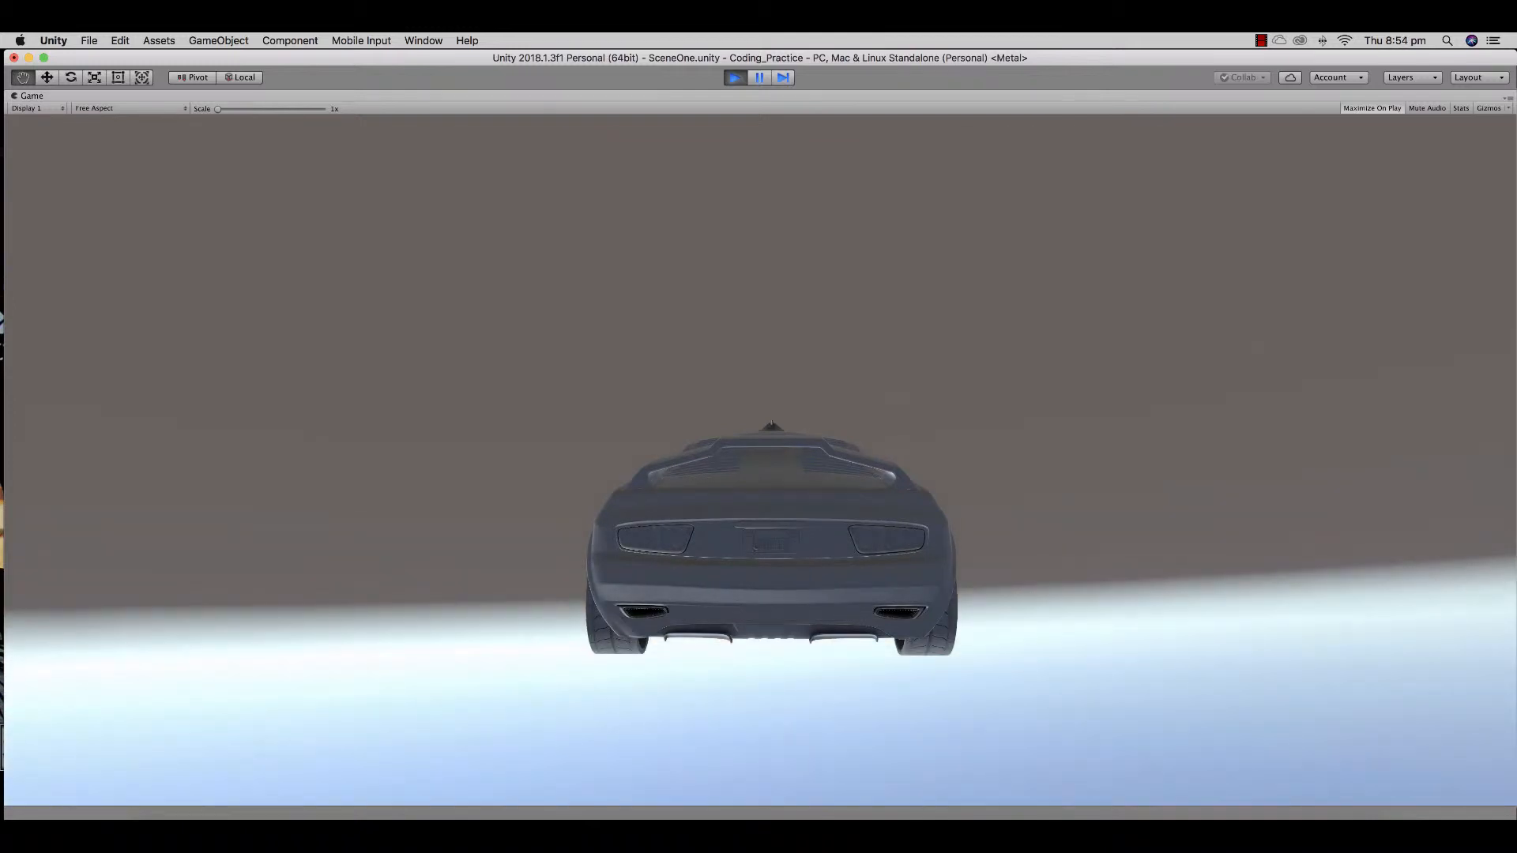
key(super+p)
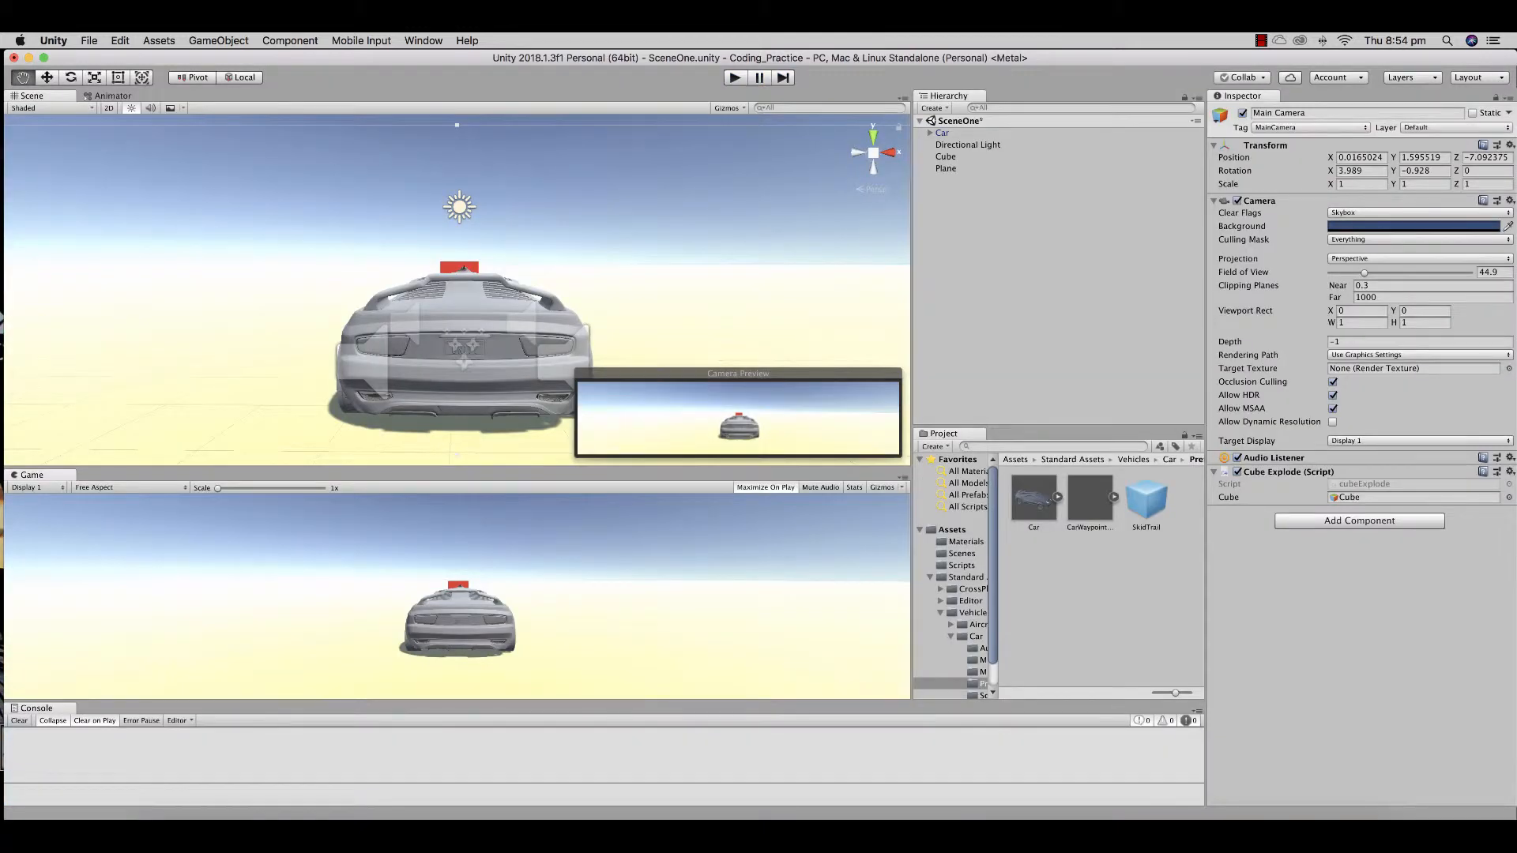
Add a new 3D cube to the scene and rename it Wall1
scroll(457, 290, down, 20)
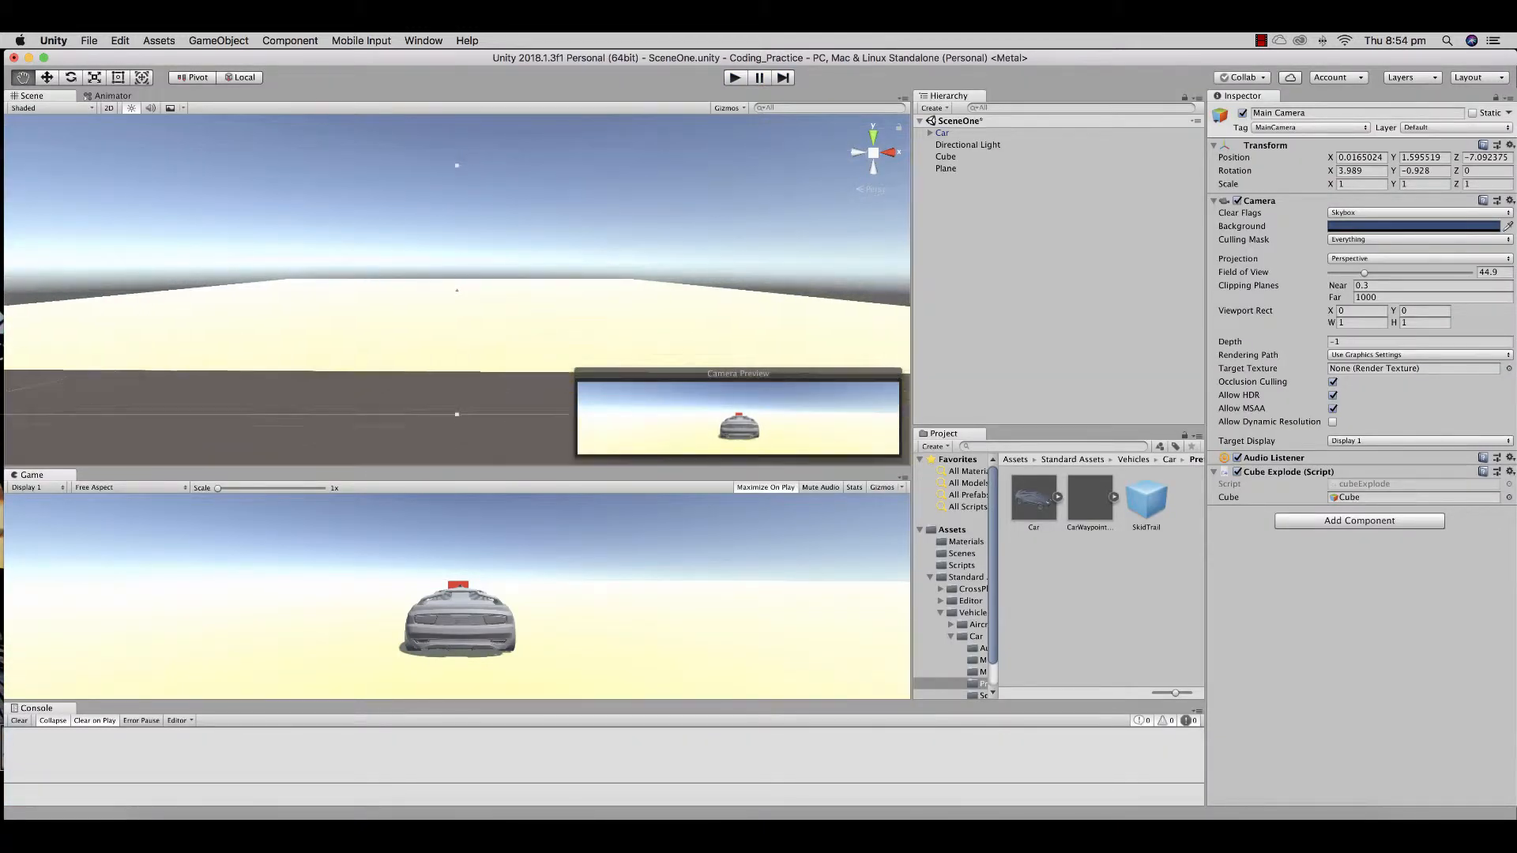
scroll(456, 290, down, 3)
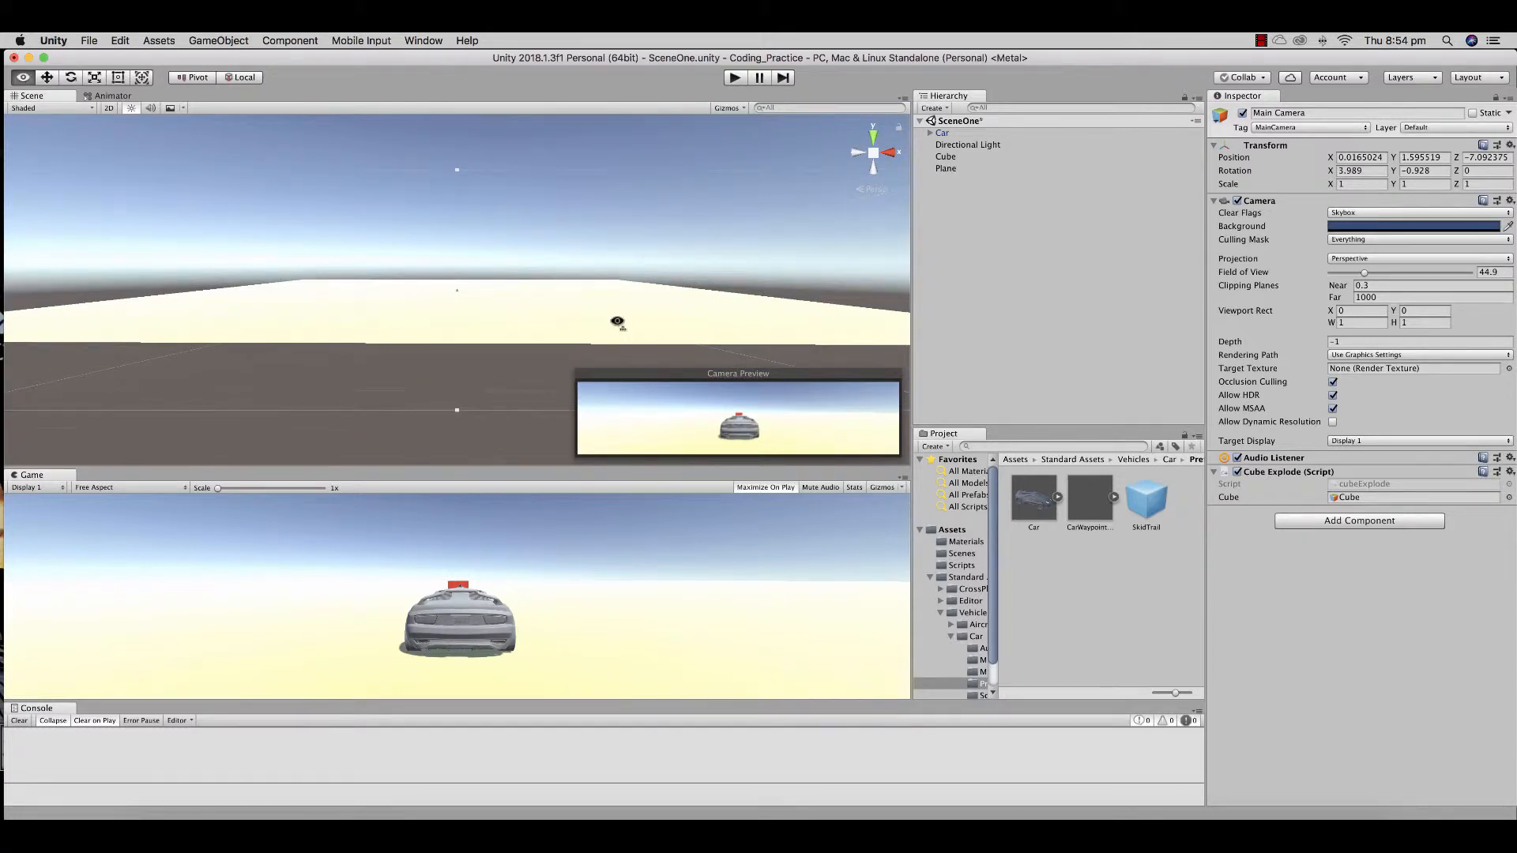
alt+drag(616, 325, 519, 297)
scroll(482, 254, up, 3)
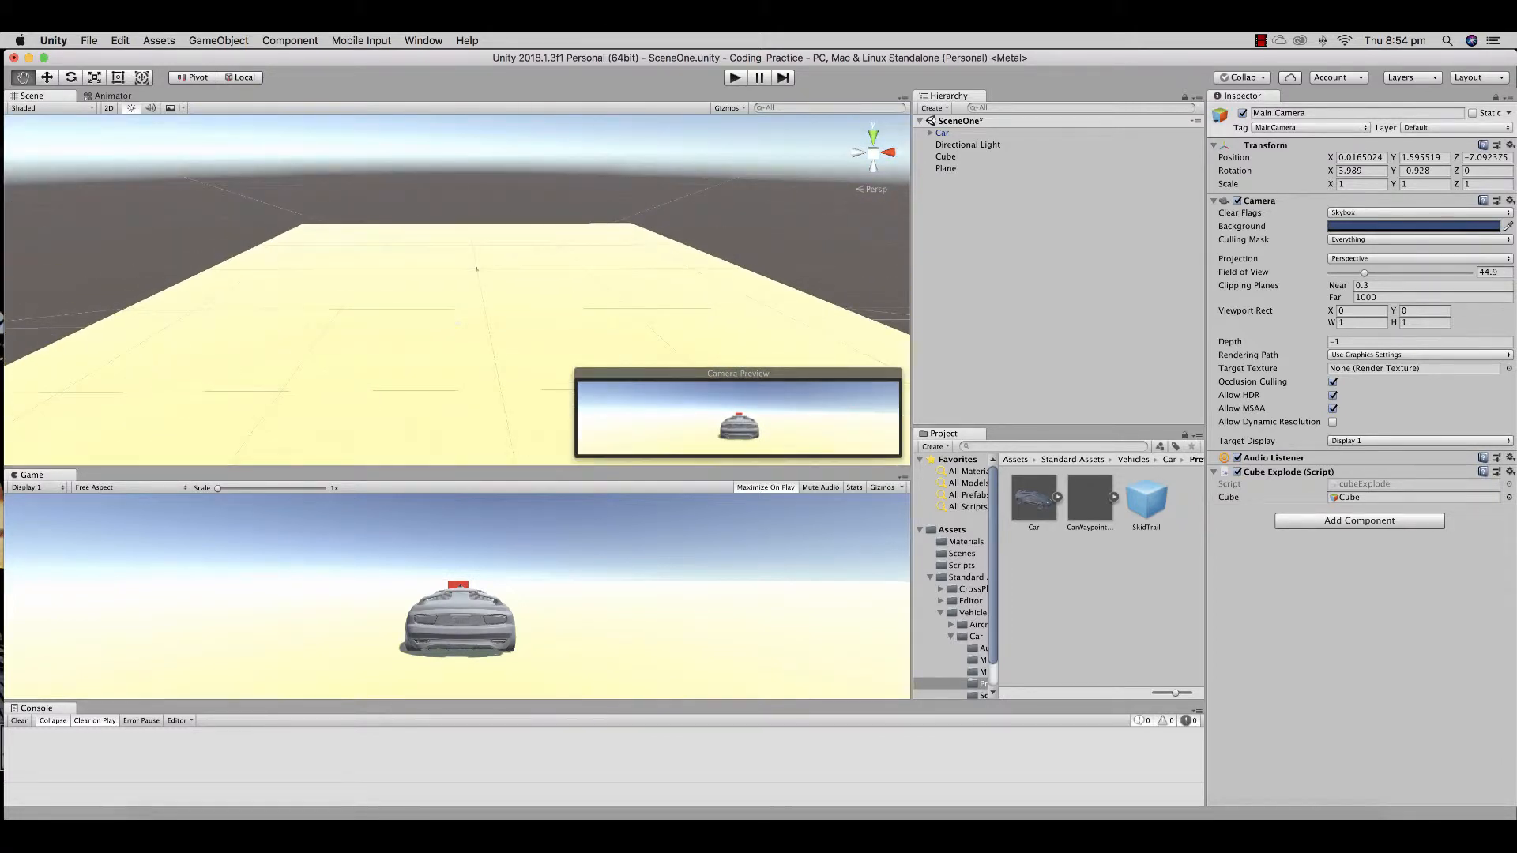
right_drag(518, 297, 566, 308)
click(933, 108)
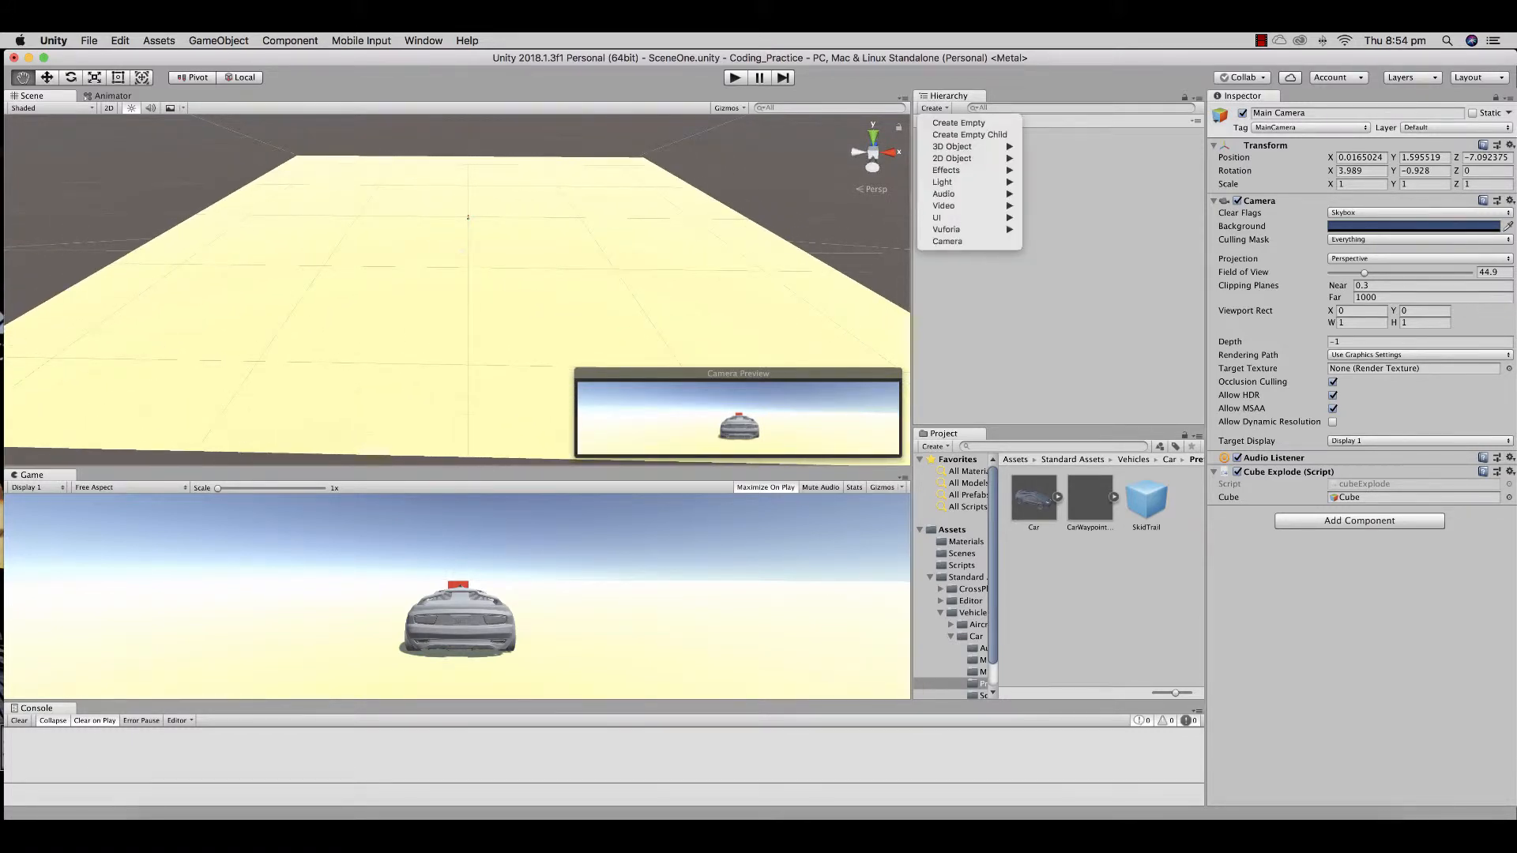
mouse_move(956, 146)
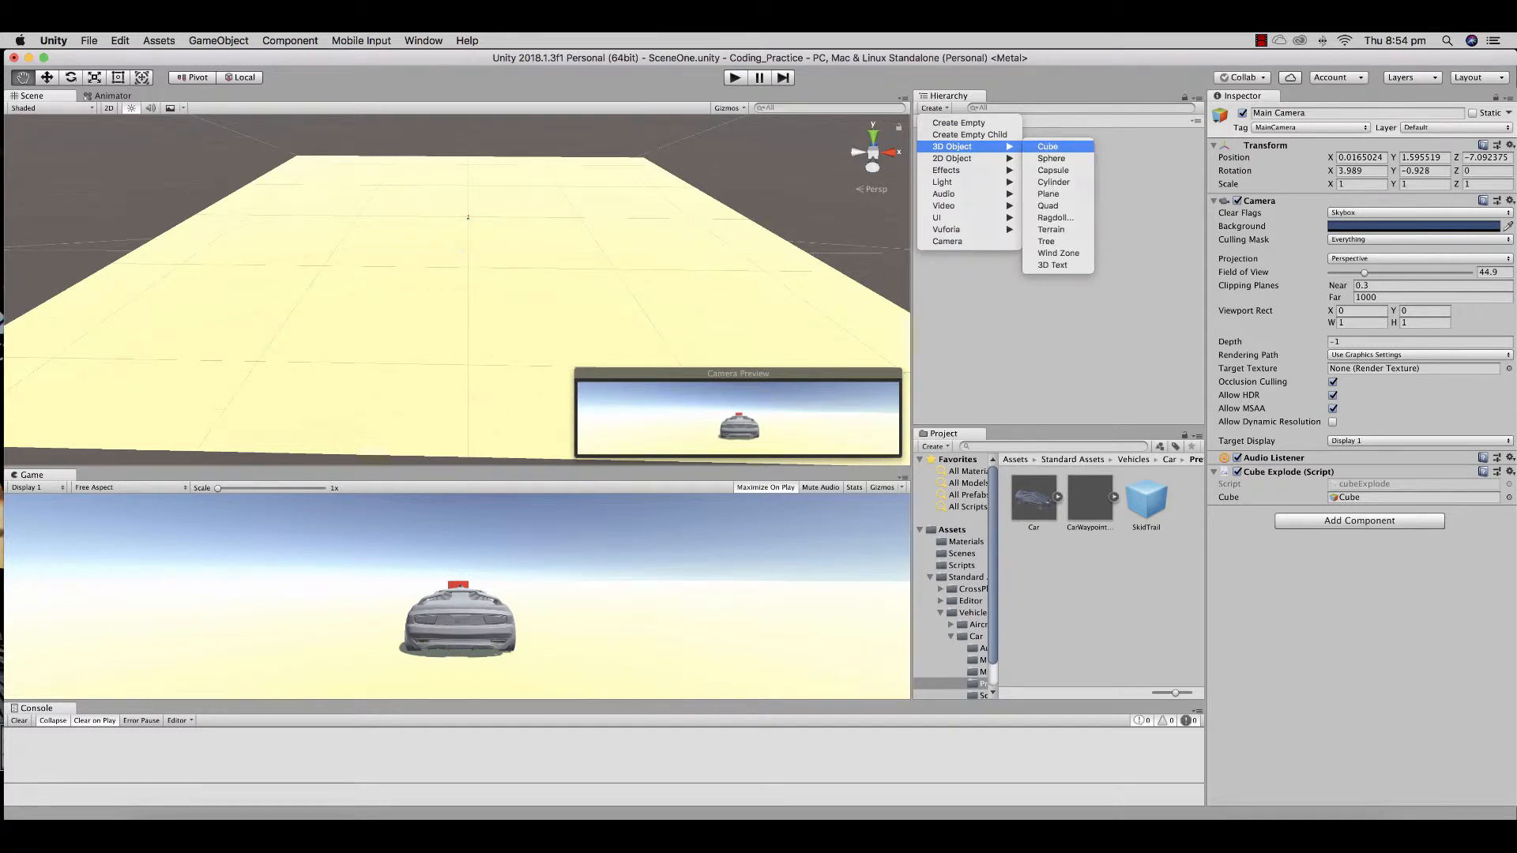
click(1047, 147)
double_click(951, 180)
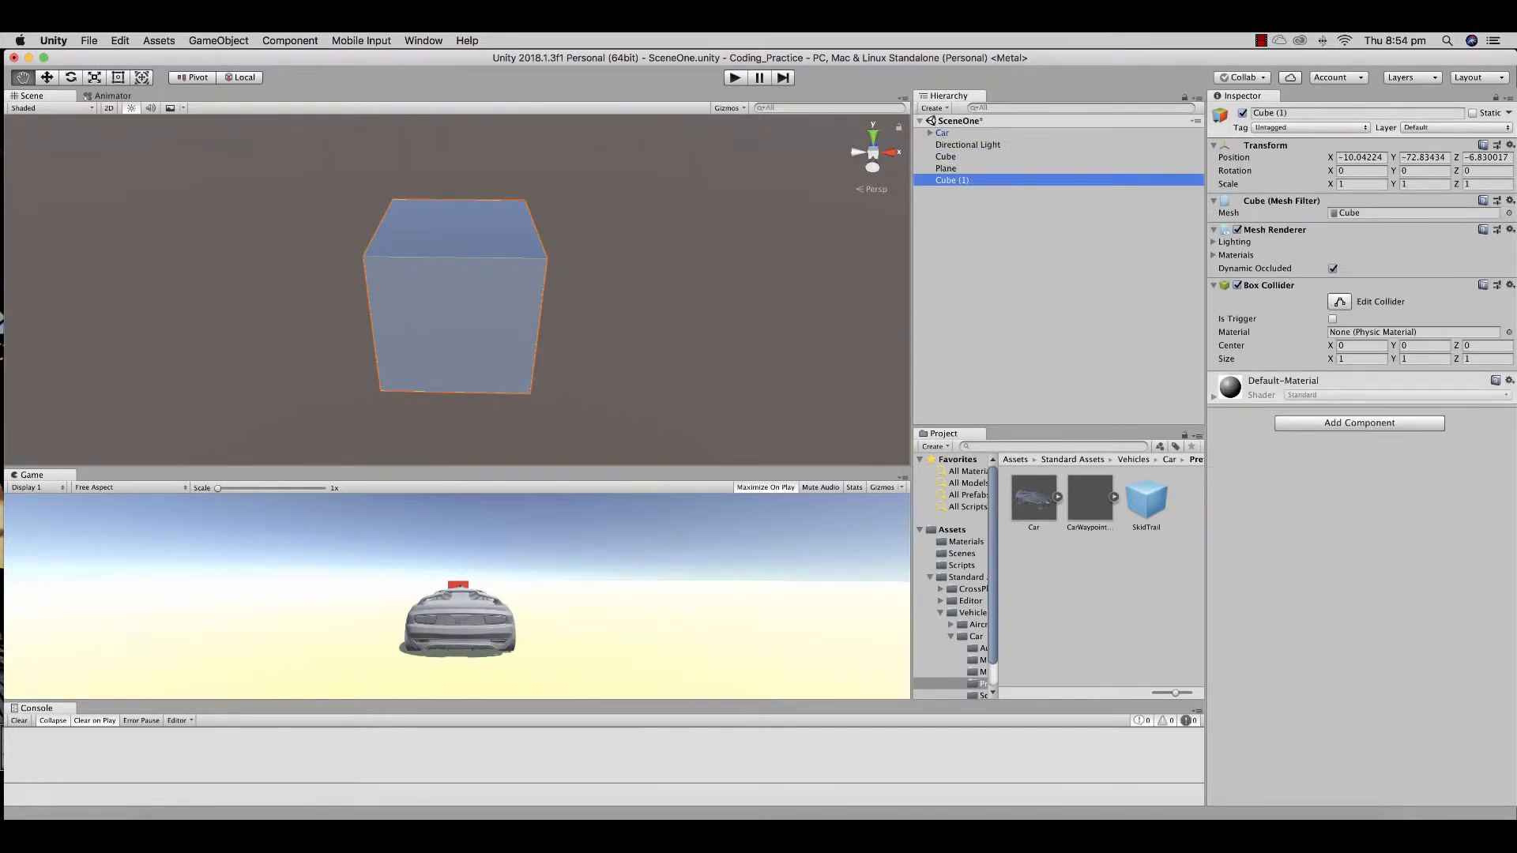
key(Return)
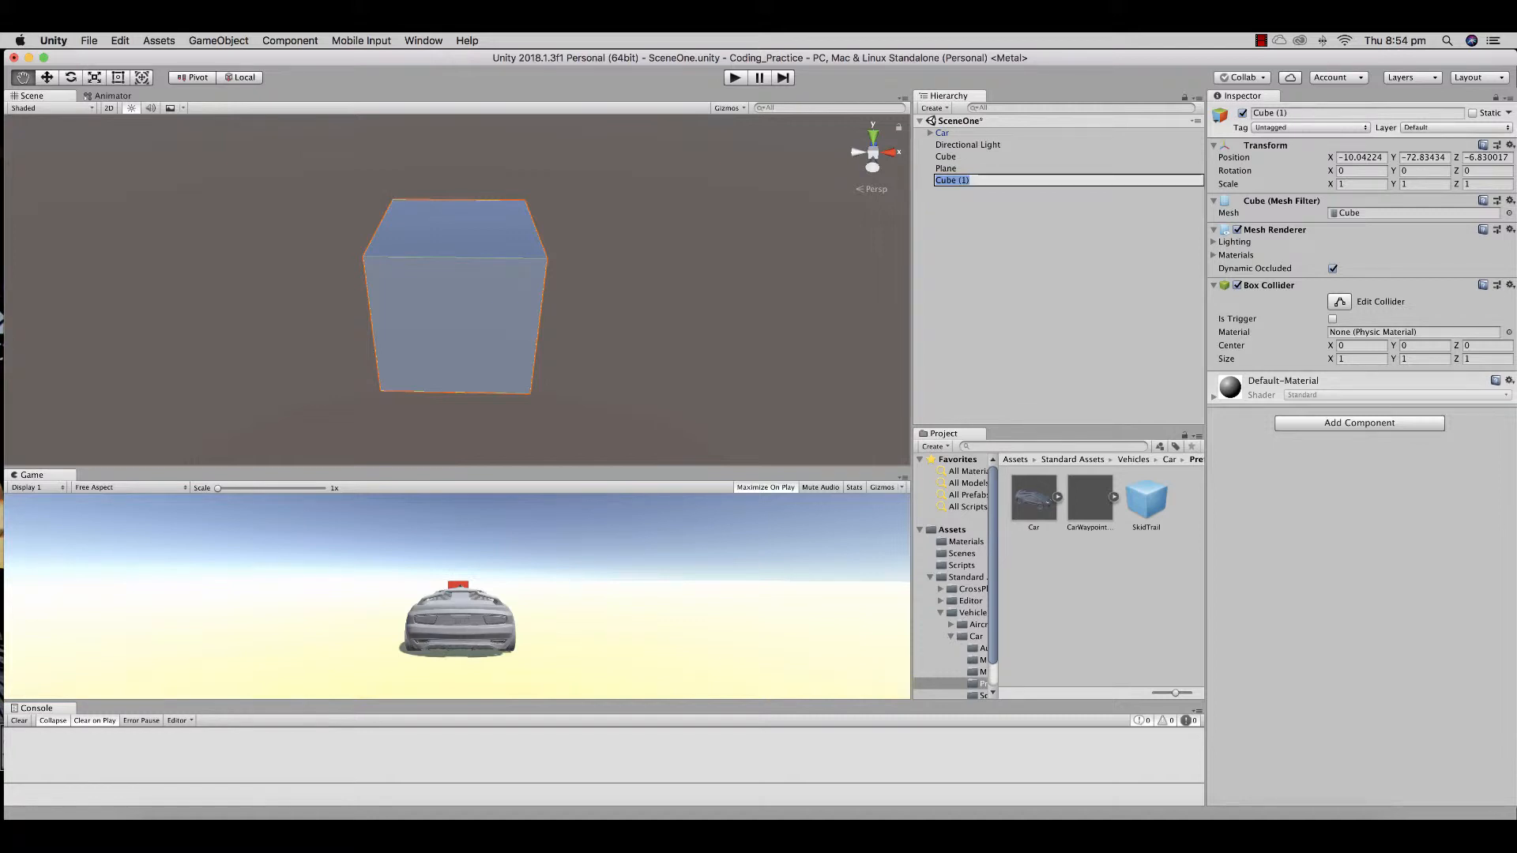
text(Wall1)
key(Return)
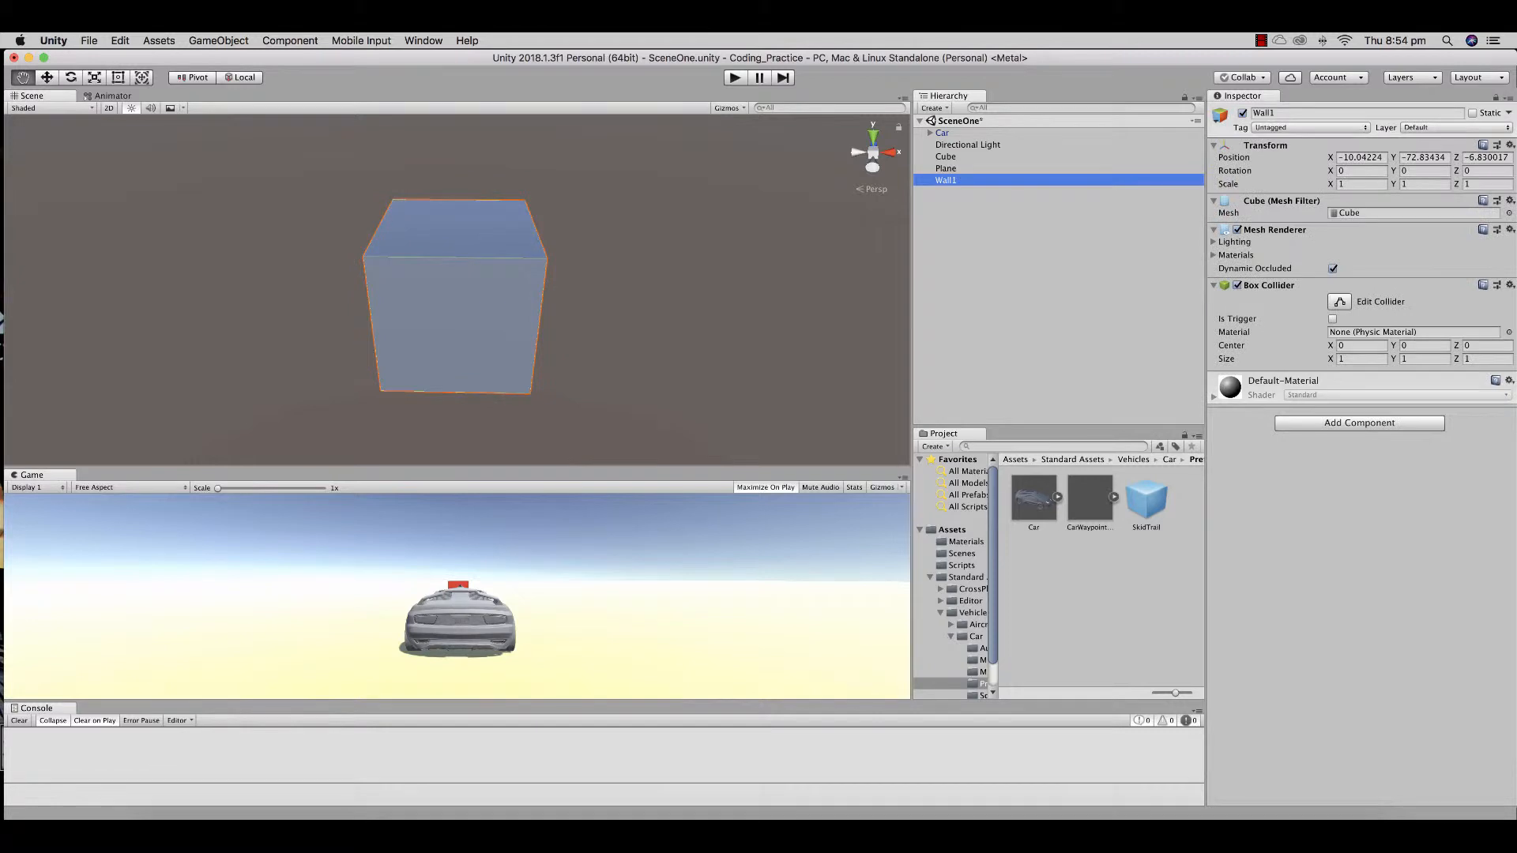
Set Wall1's position to X 0, Y 0, Z 0
click(1360, 157)
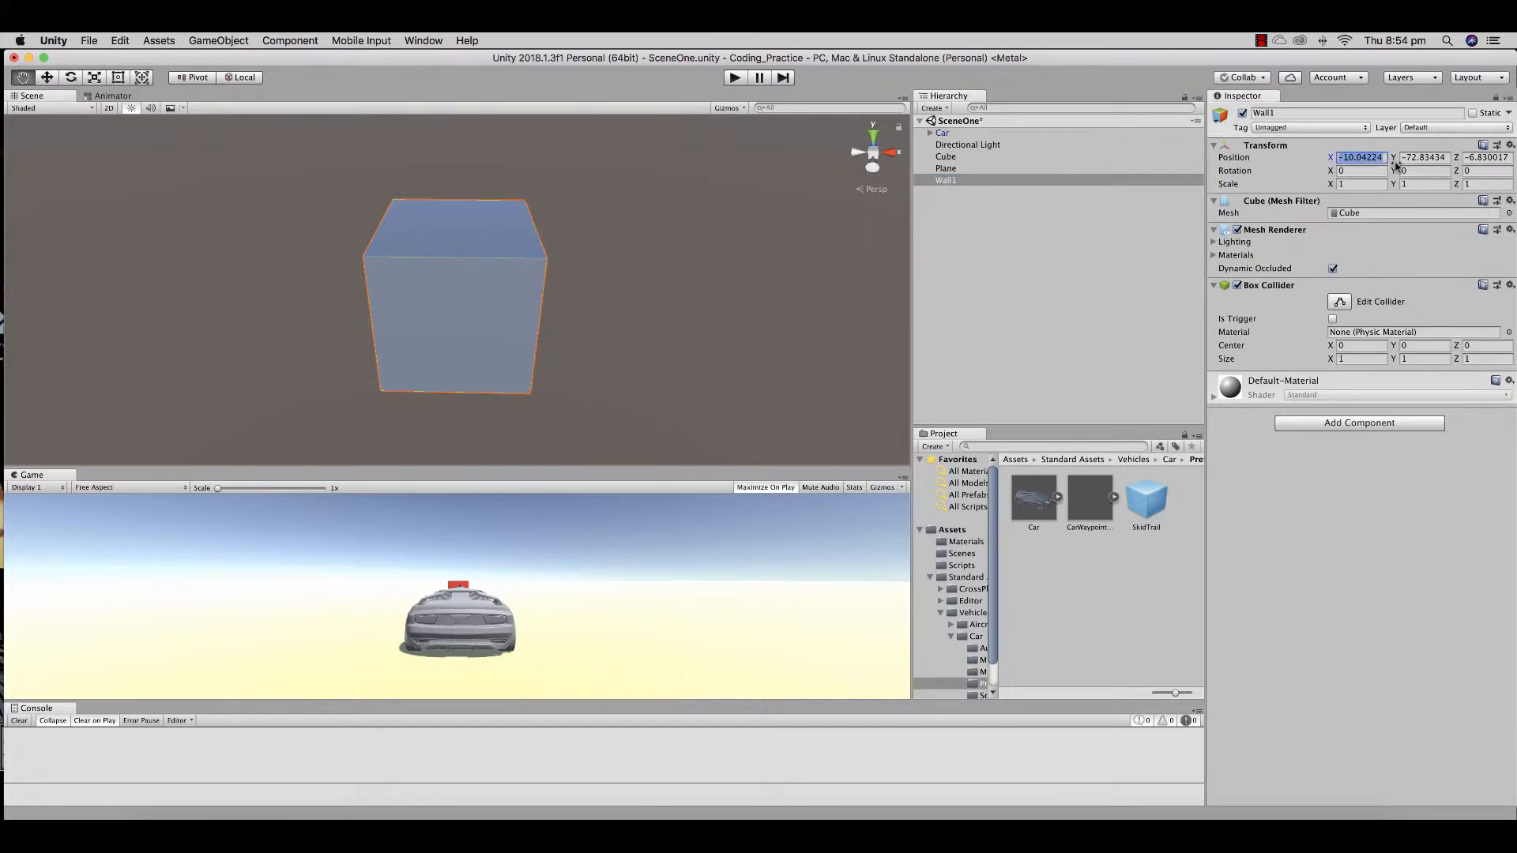
text(0)
key(Tab)
text(0)
key(Tab)
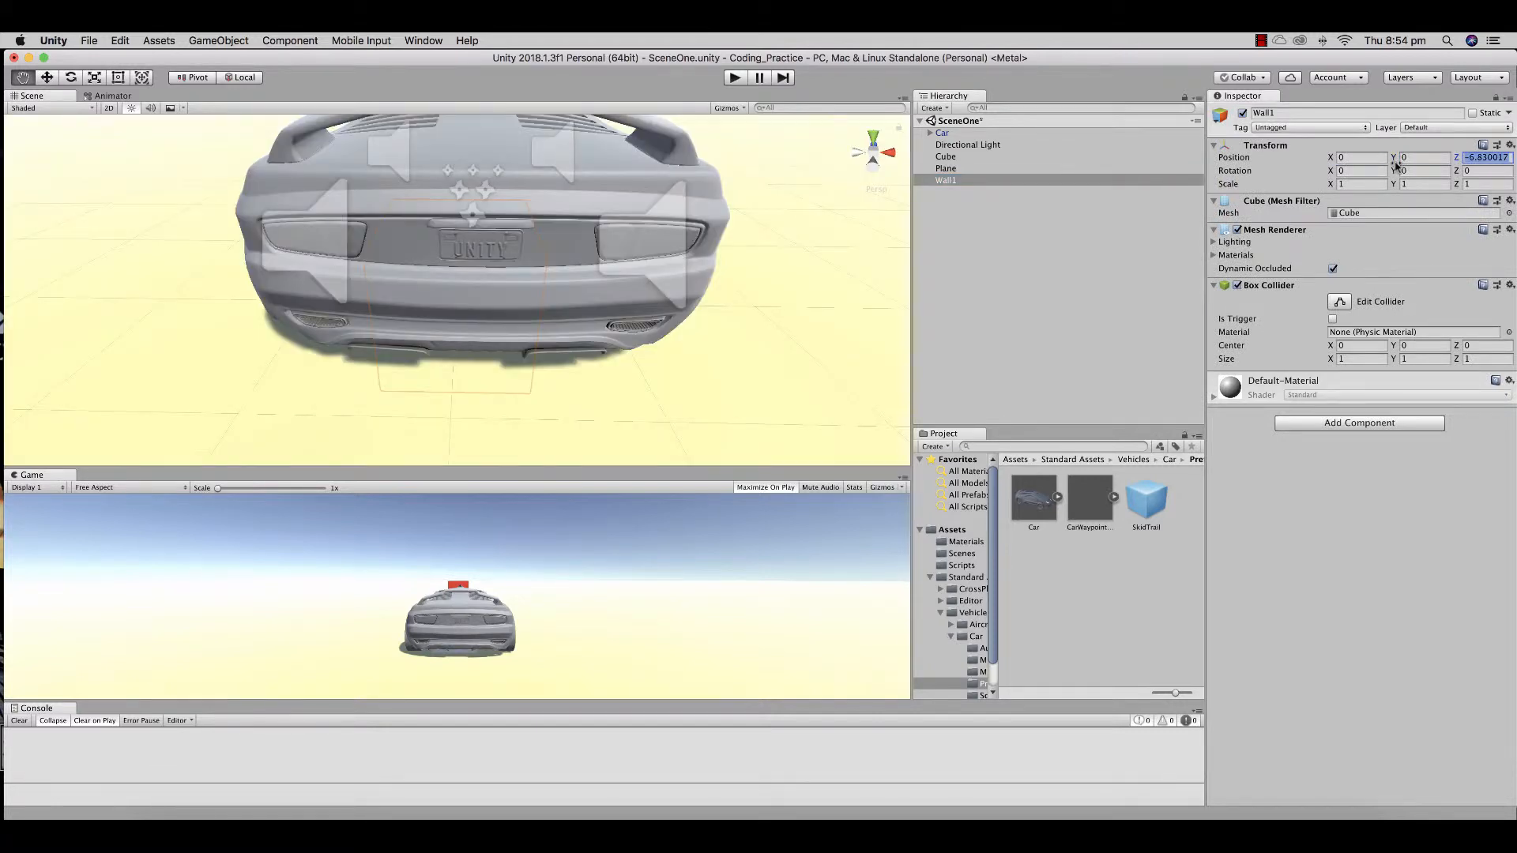
text(0)
key(Tab)
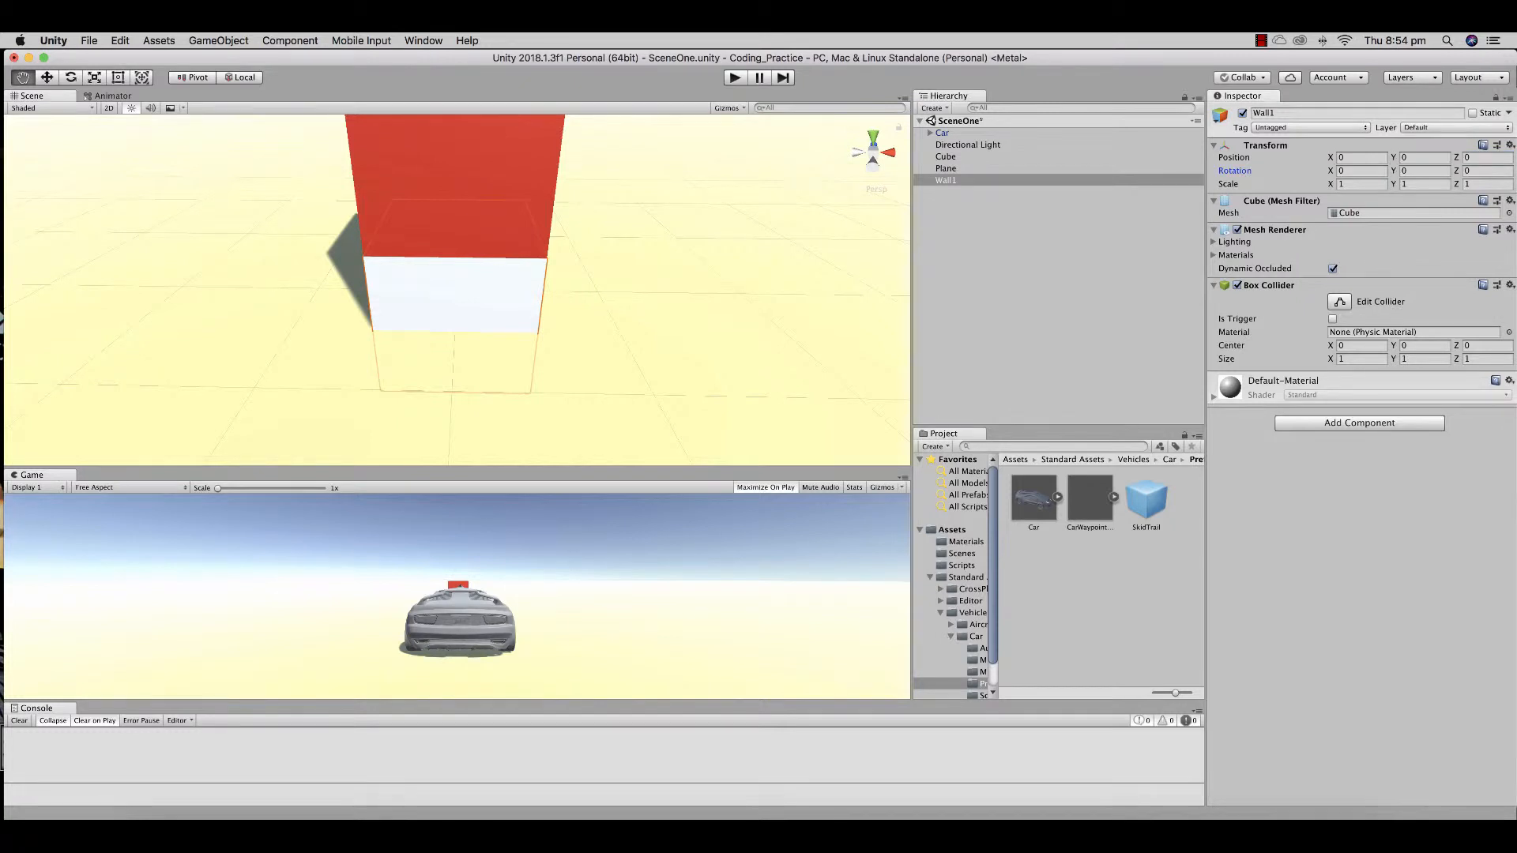
Raise Wall1 above the plane to a Y position of about 3.94
scroll(457, 290, down, 10)
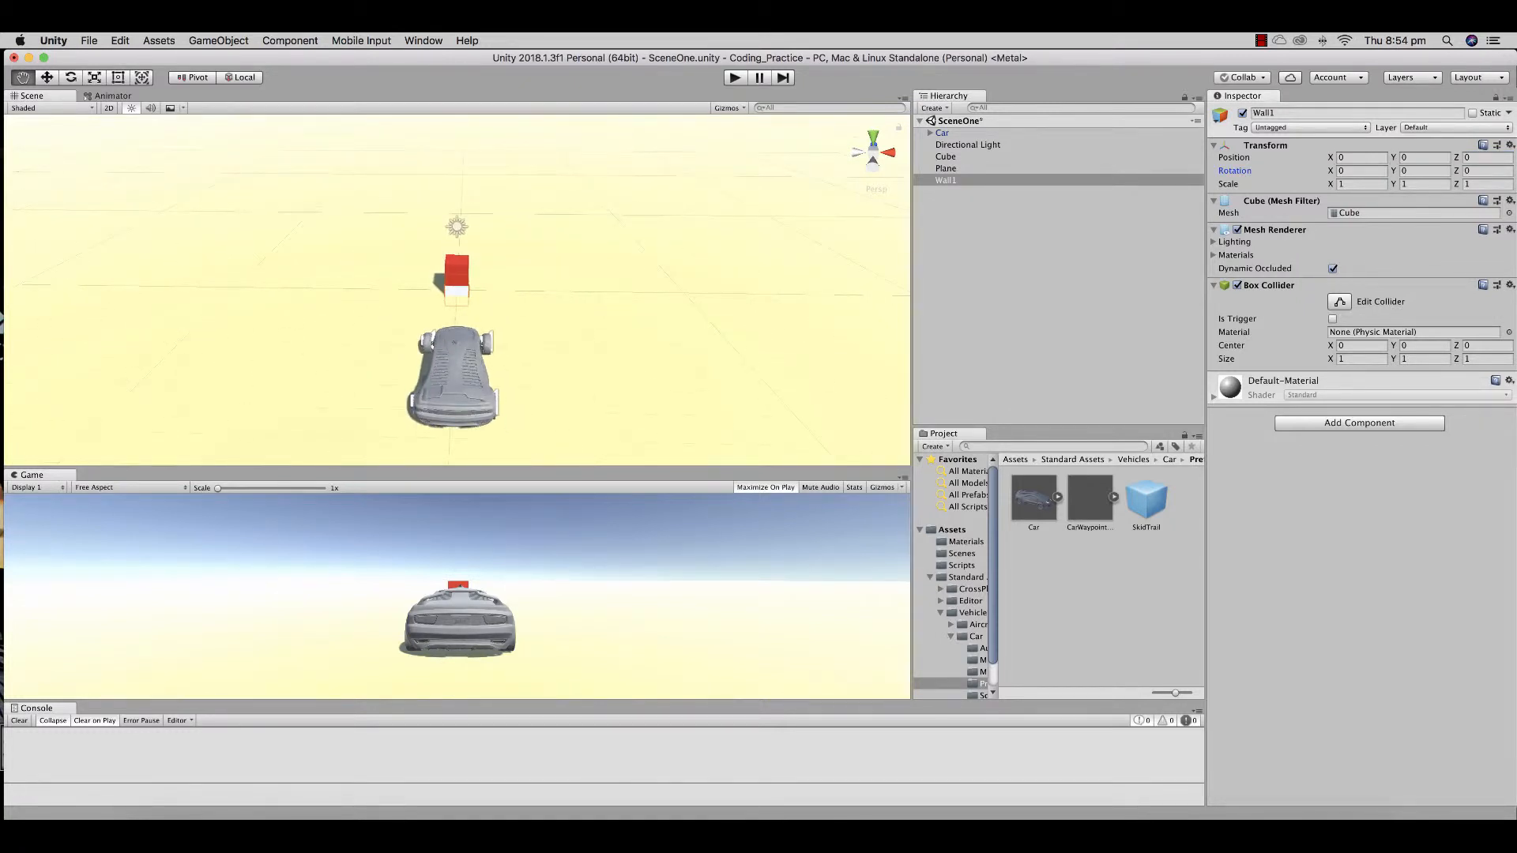
key(w)
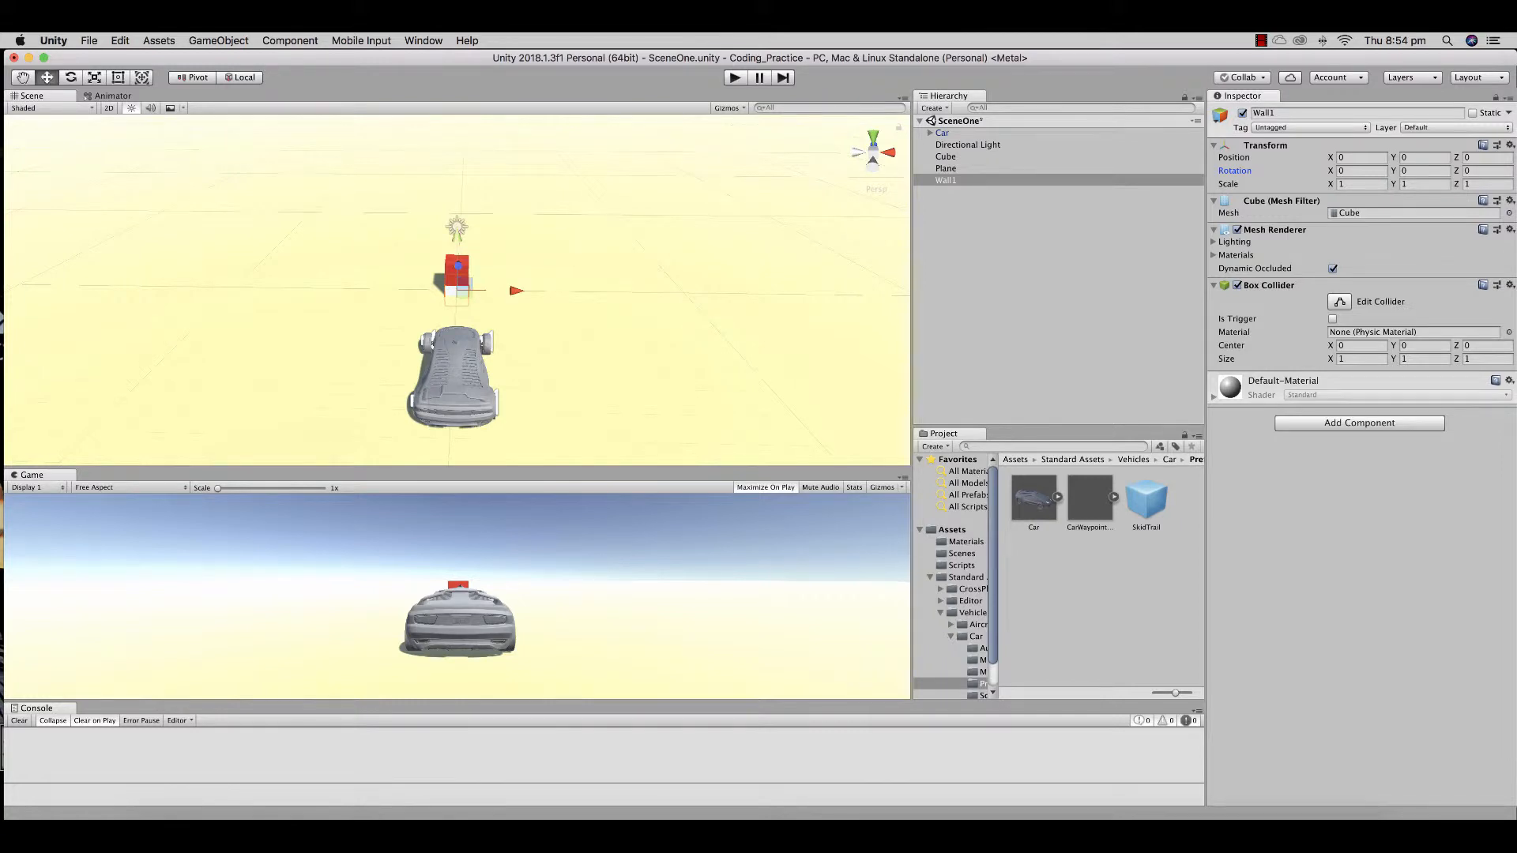
drag(456, 229, 456, 151)
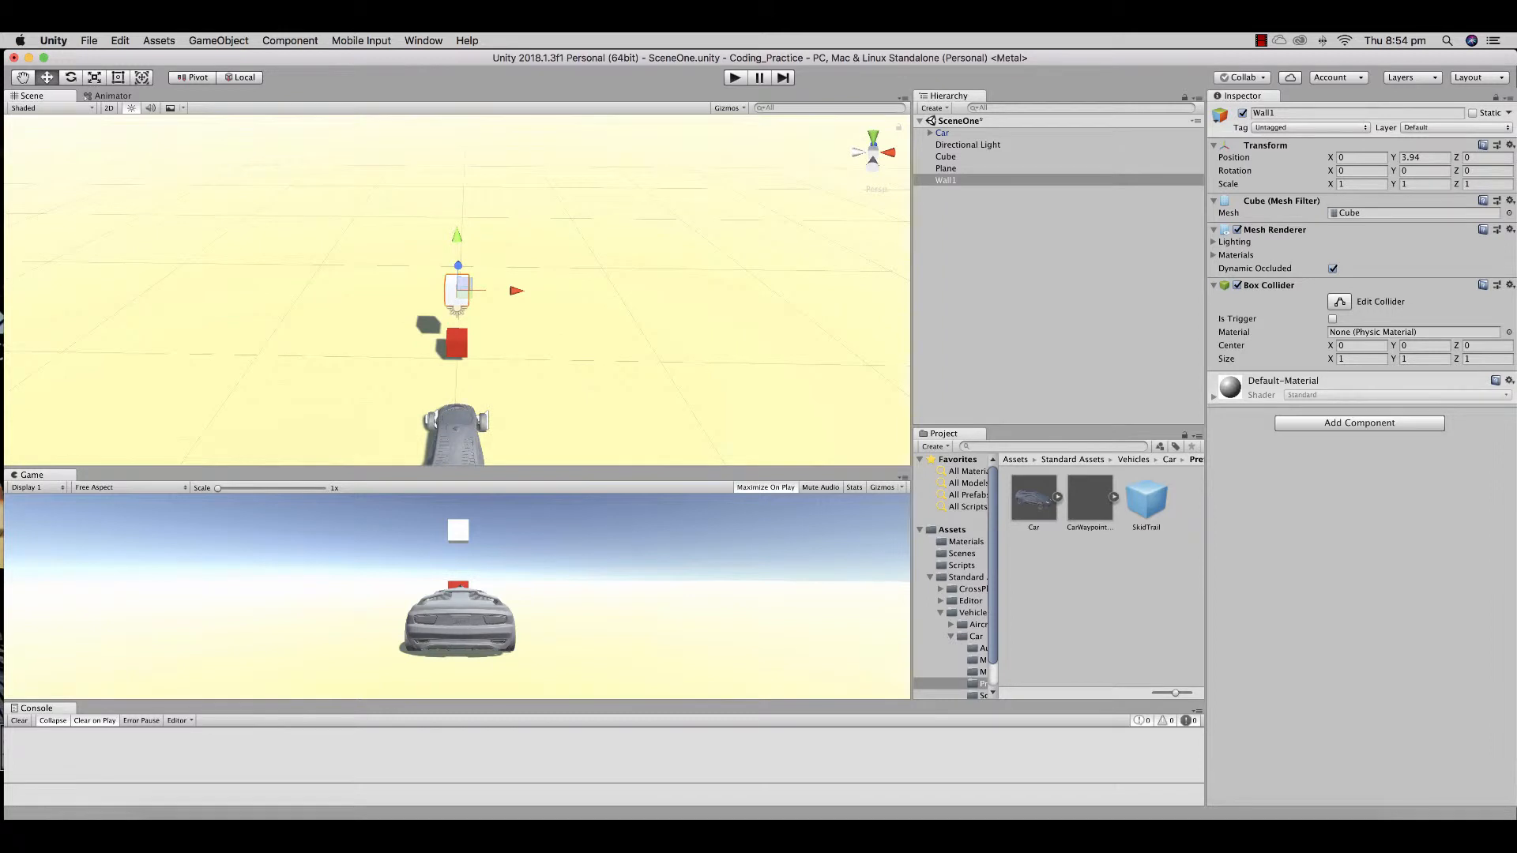
Stretch Wall1 along the X axis to a scale of about 397.43, nearly spanning the plane's width
scroll(457, 290, down, 10)
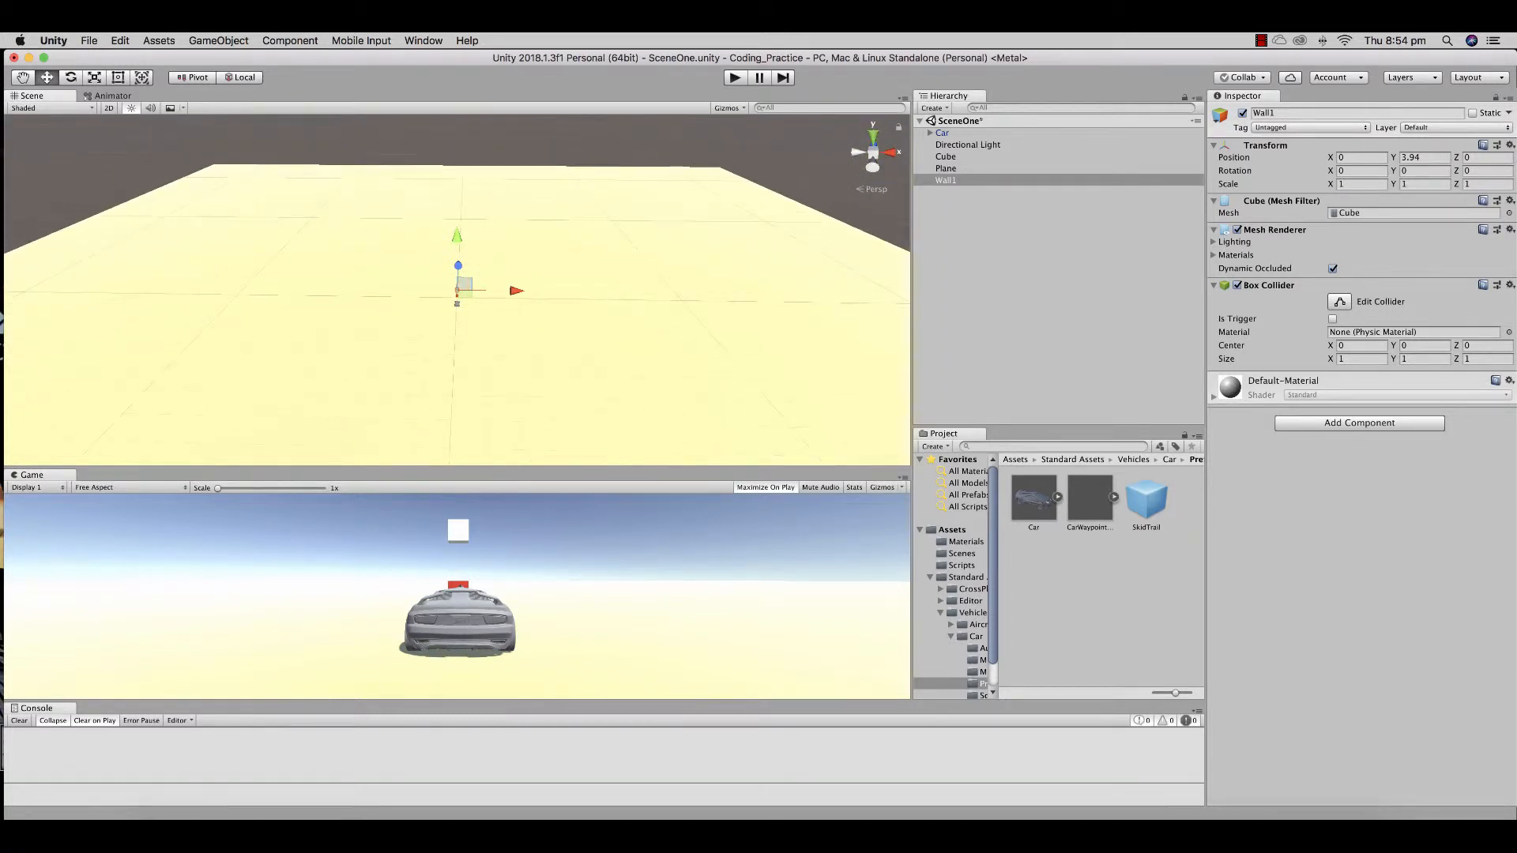
key(r)
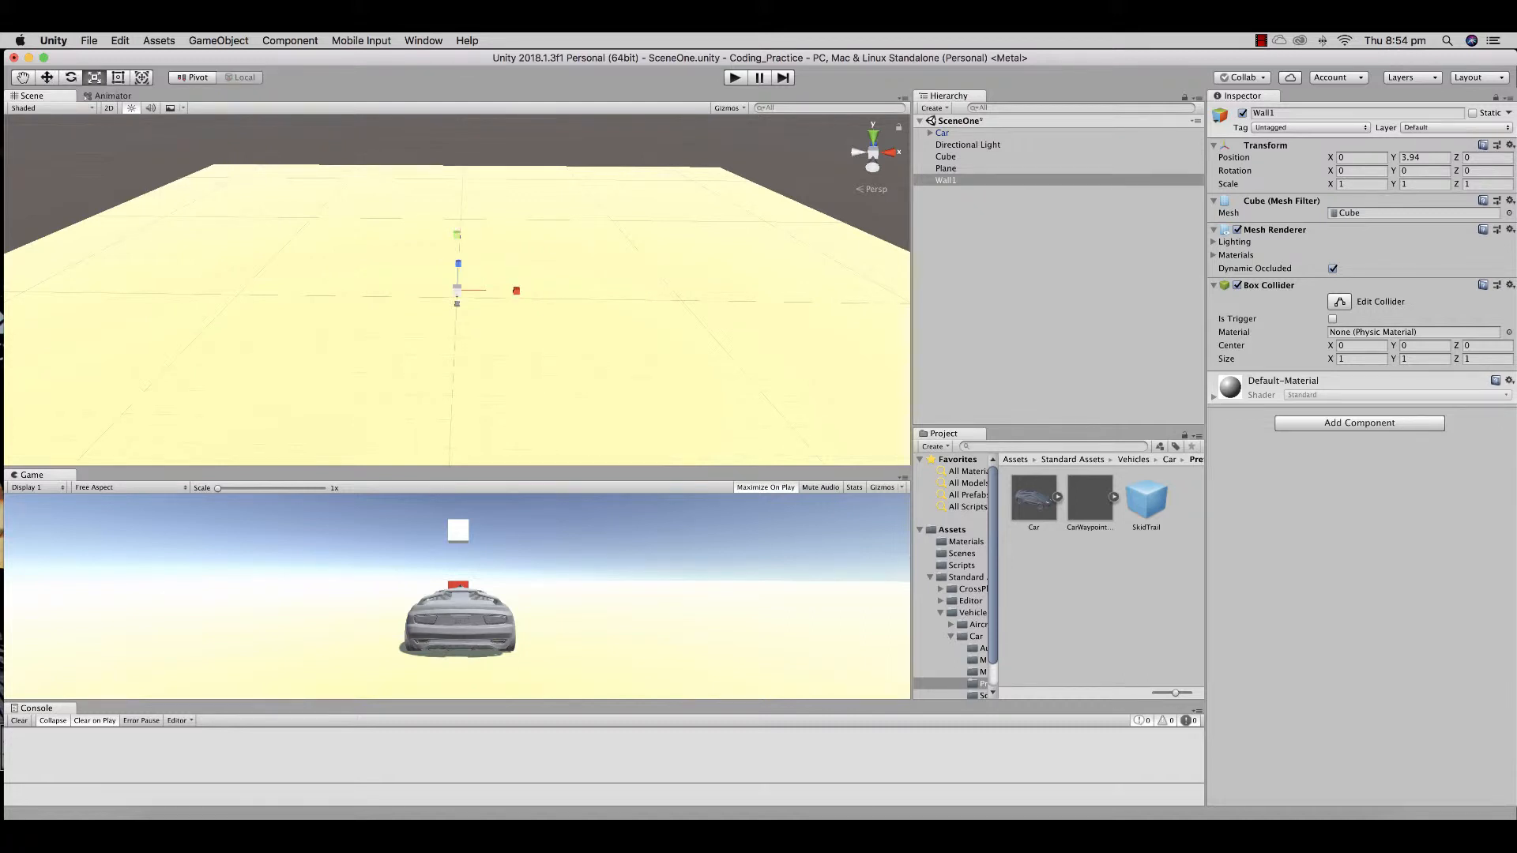
drag(516, 290, 947, 295)
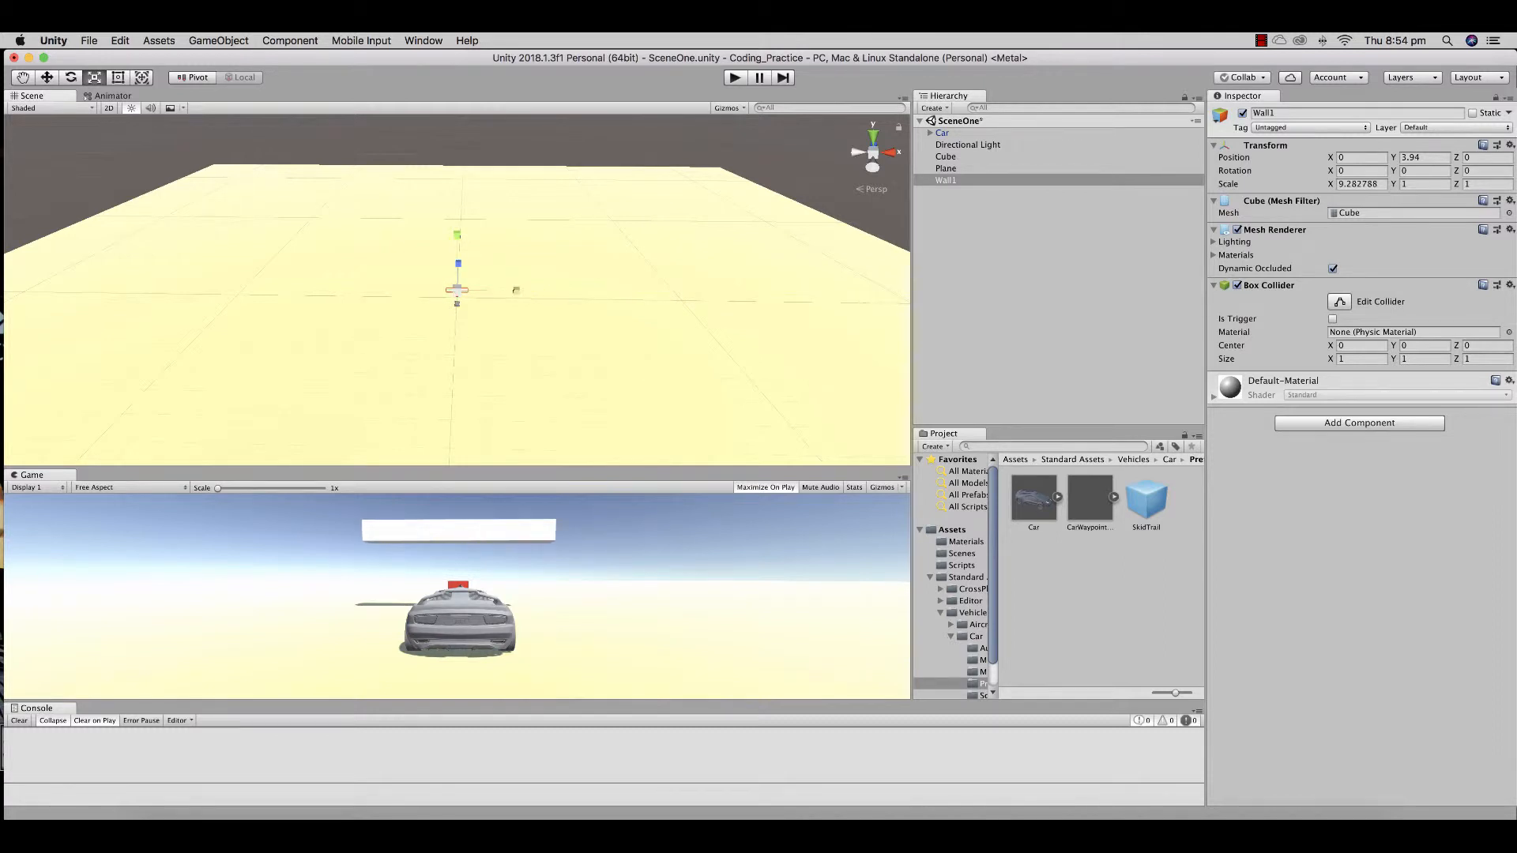
drag(516, 290, 896, 296)
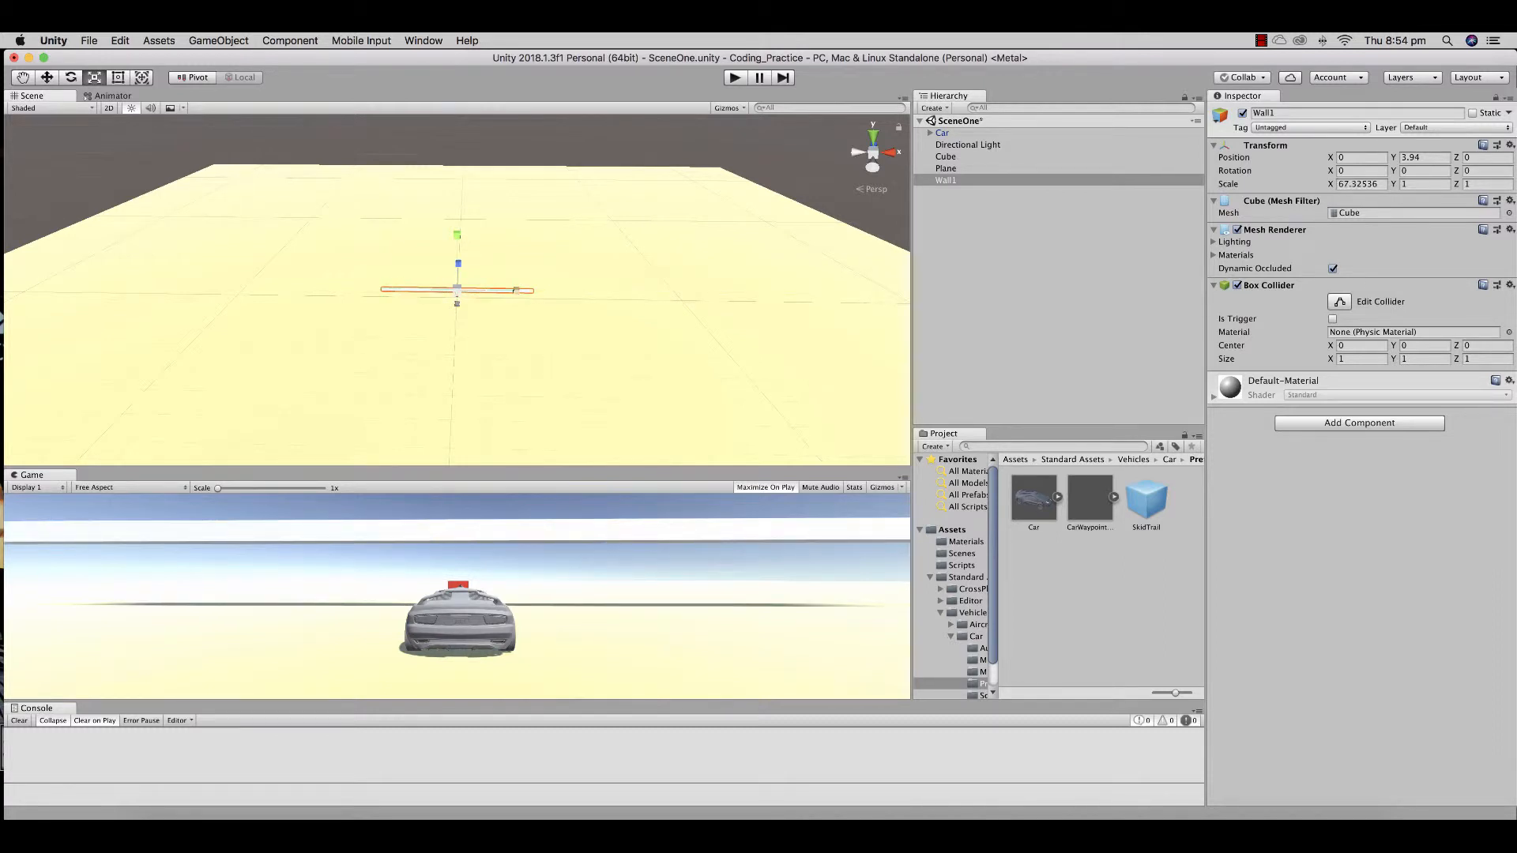
drag(516, 290, 814, 291)
scroll(514, 292, down, 5)
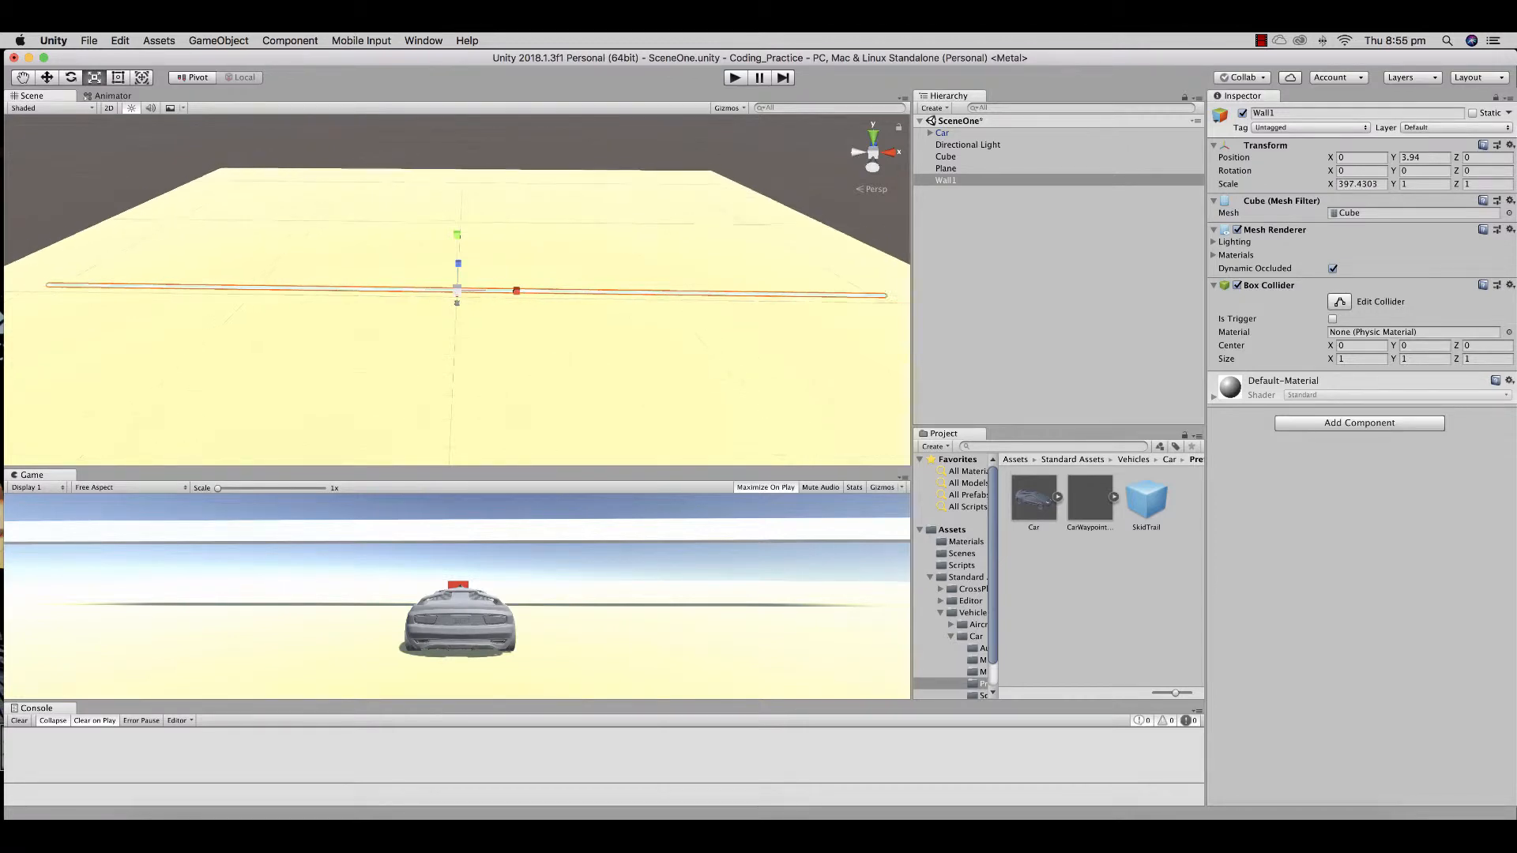
Widen Wall1 to an X scale of about 486.87 and move it to the plane's far edge, at a Z position of about 241.6
drag(515, 292, 462, 181)
key(w)
key(f)
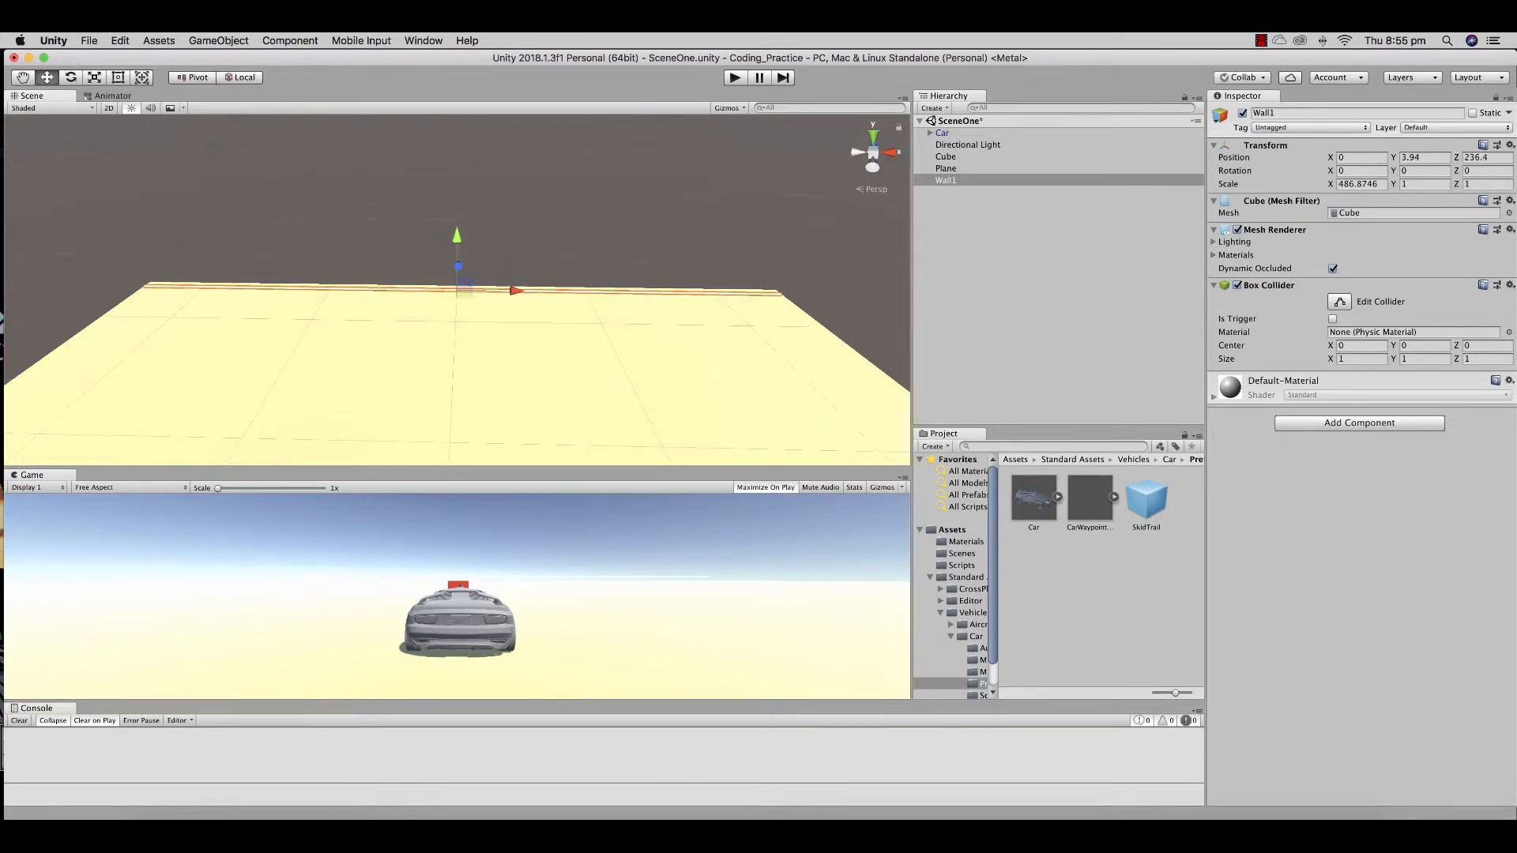
scroll(459, 265, down, 3)
scroll(458, 266, up, 10)
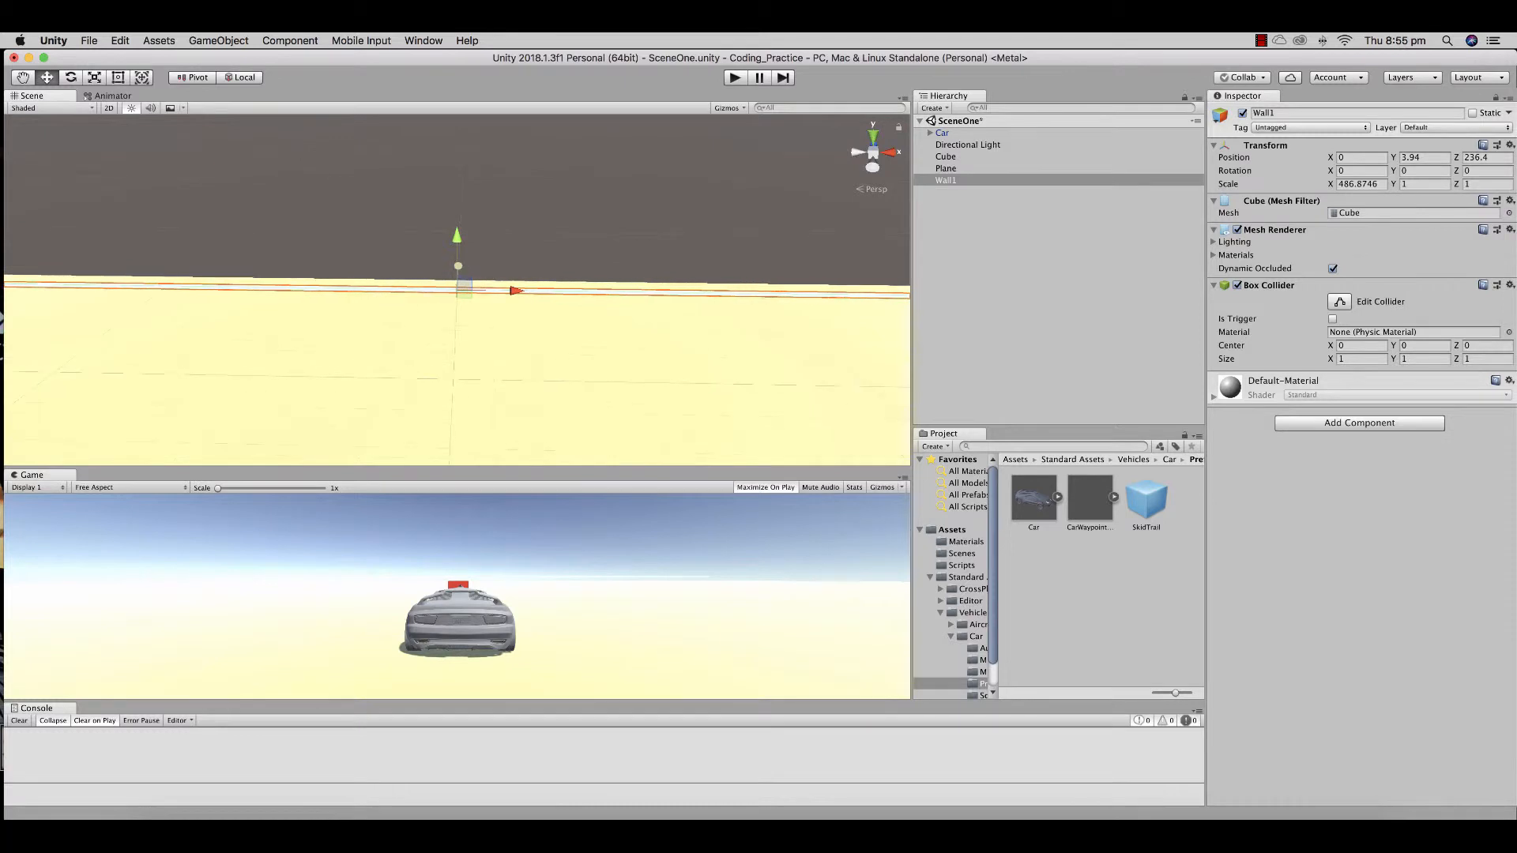
drag(458, 266, 458, 270)
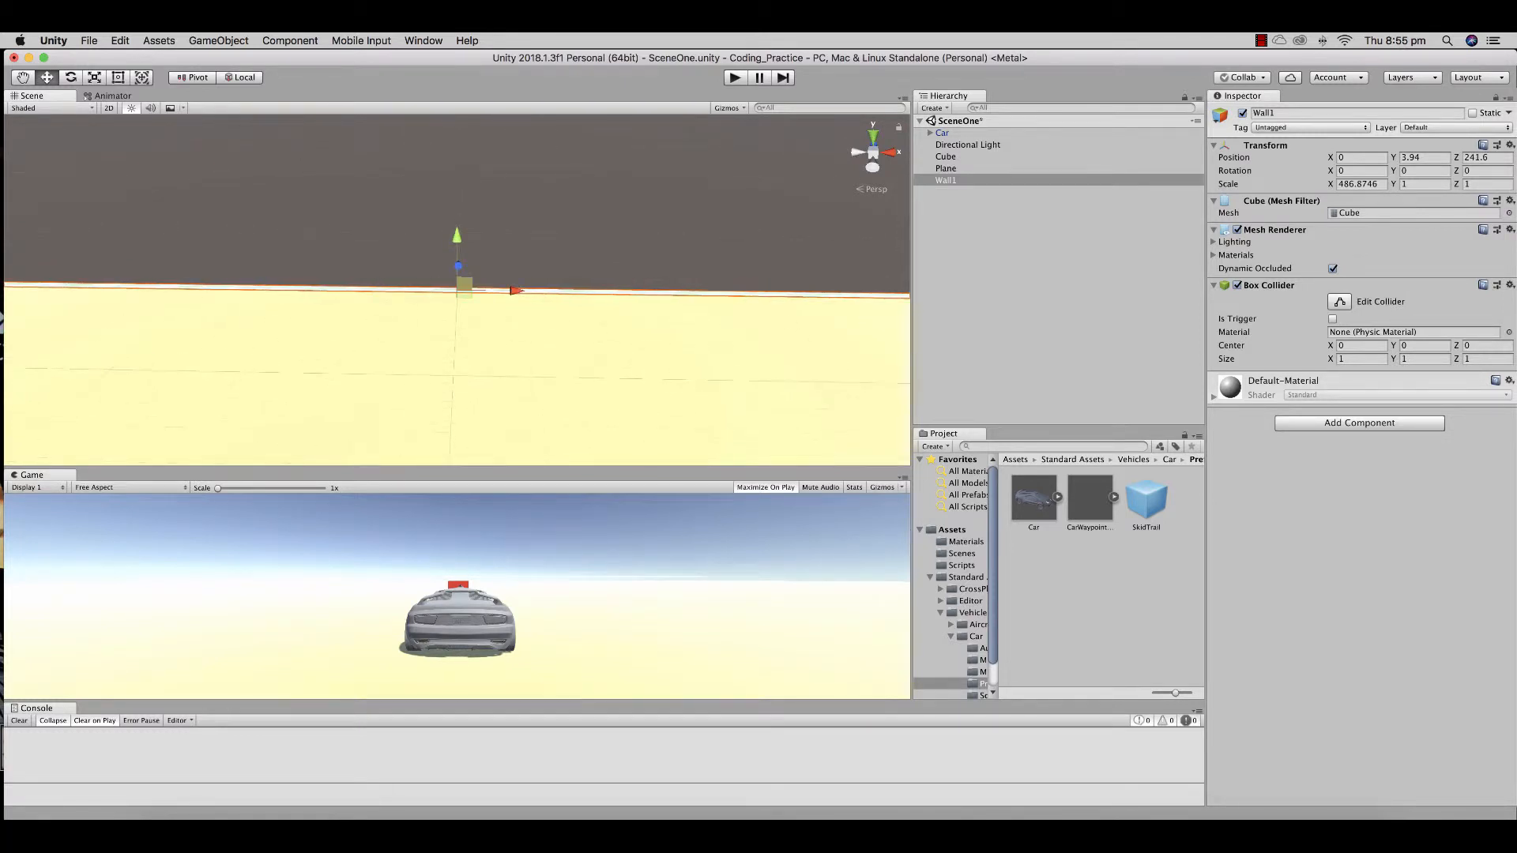
scroll(465, 286, up, 8)
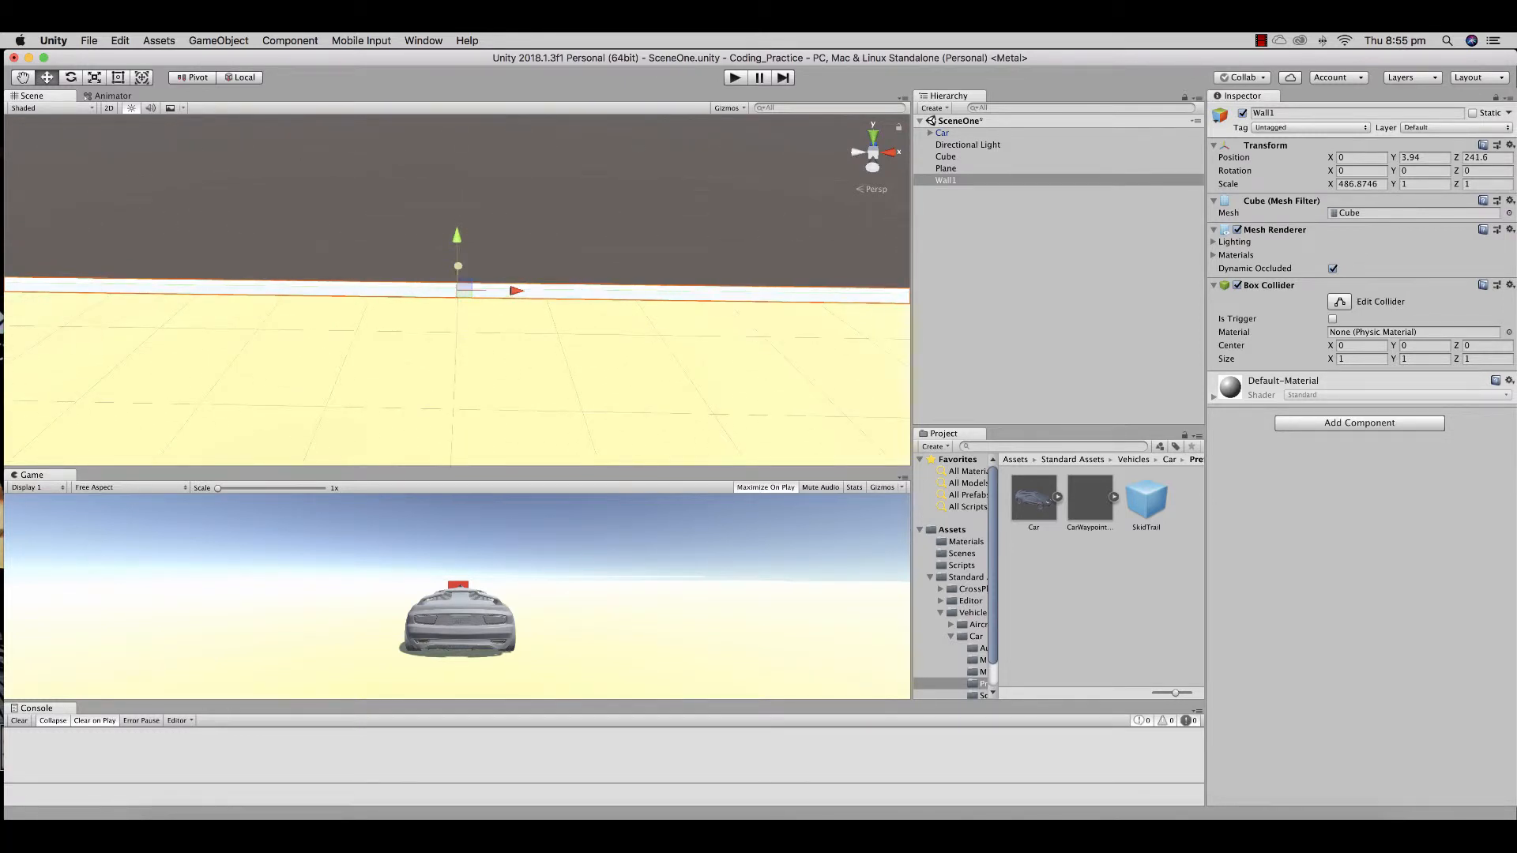
drag(458, 266, 458, 263)
Run the scene in Play mode and reverse the car across the plane, past the red cube, to test it
click(736, 77)
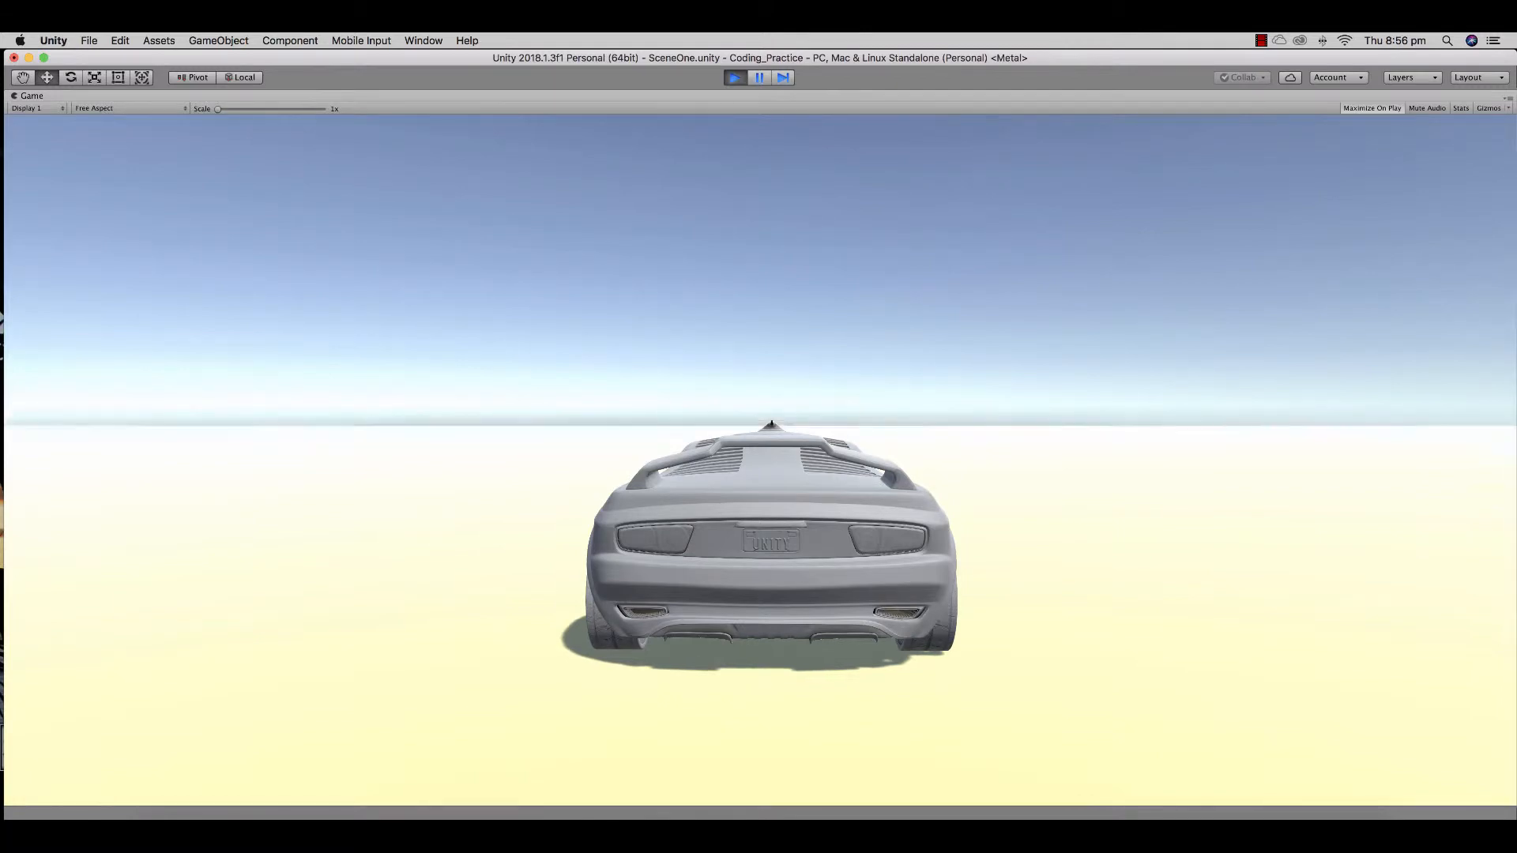
key(Down)
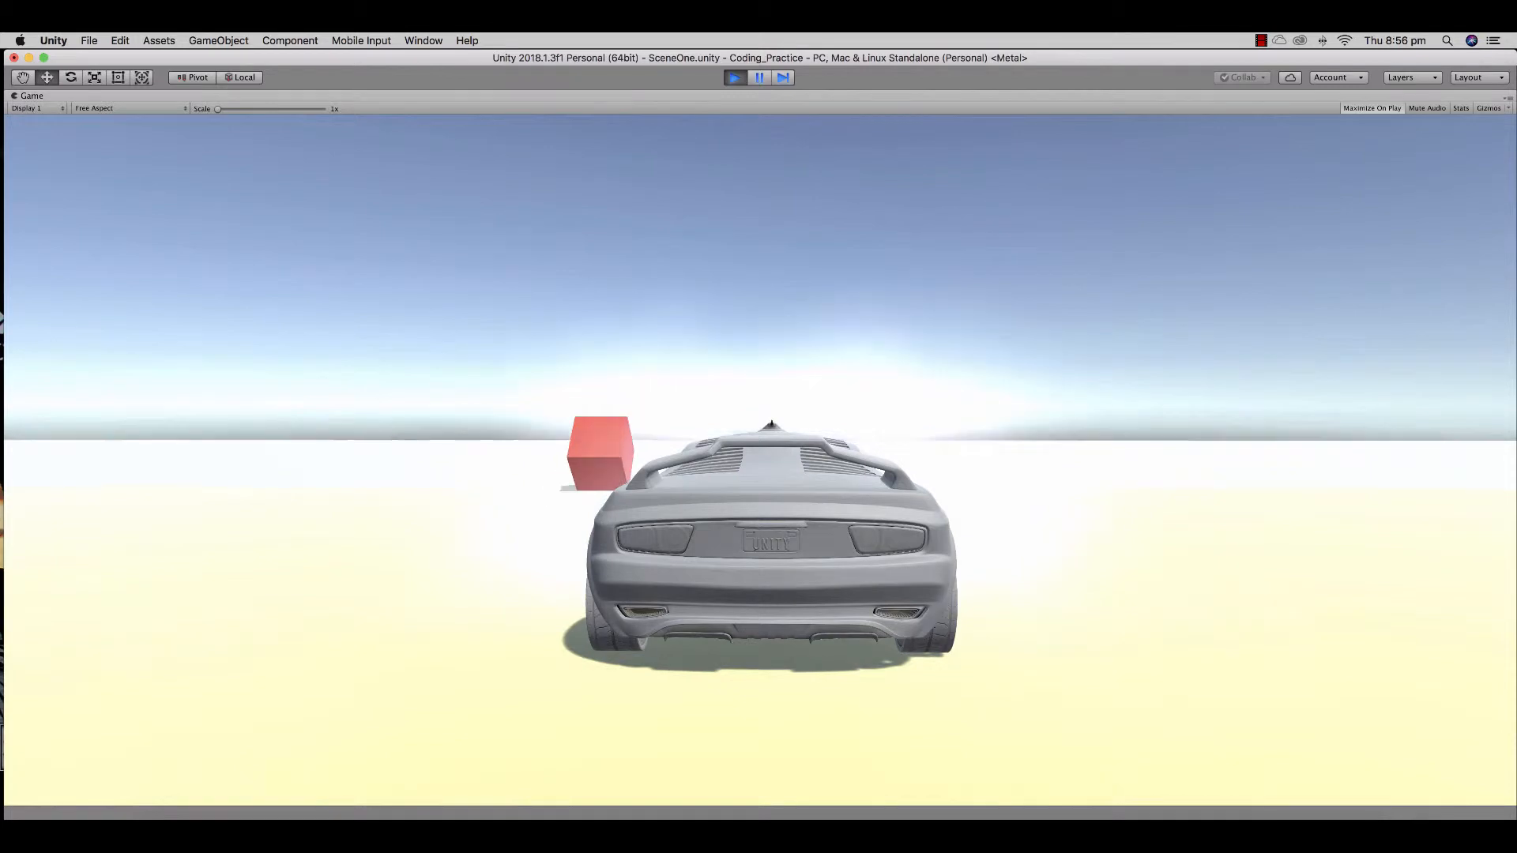
key(Down)
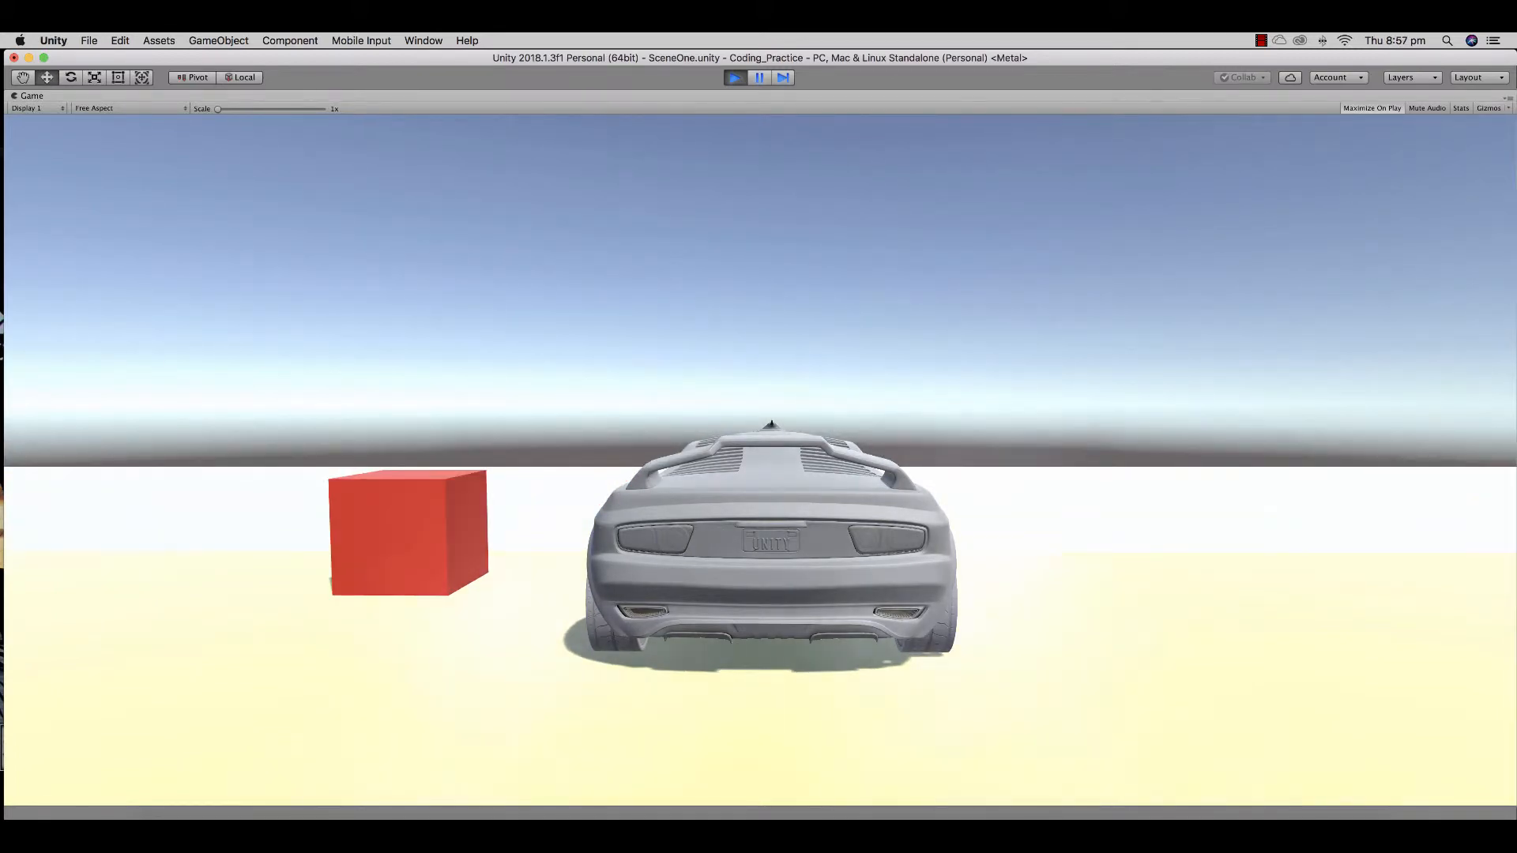
key(s)
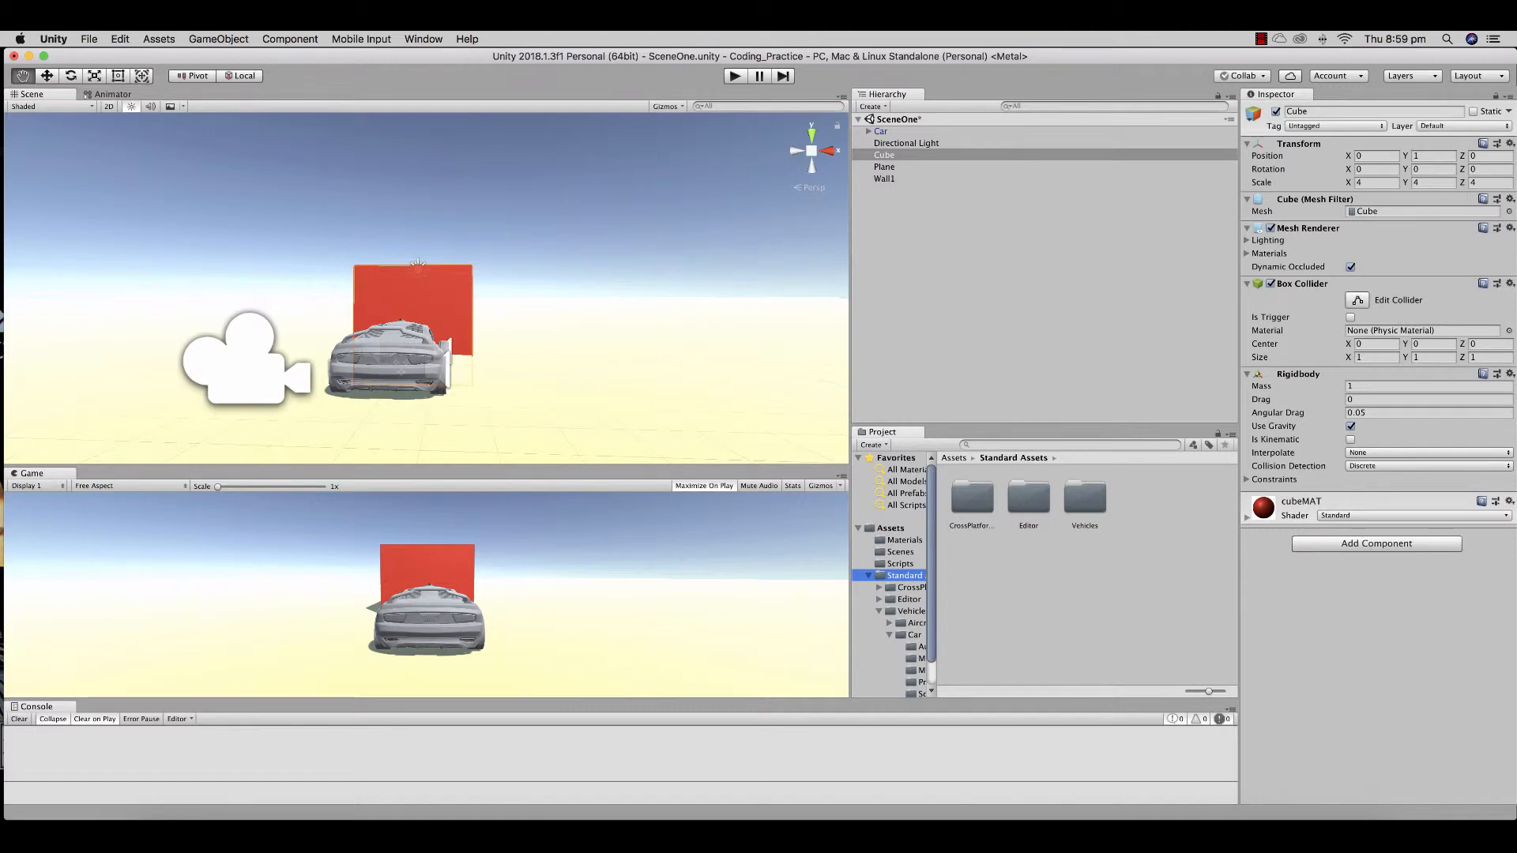
Open the Materials folder of the Standard Assets car and examine its body and wheel materials, including SkyCarBodyWhite, SkyCarWheelGrey and SkyCarWheelWhite
double_click(1085, 497)
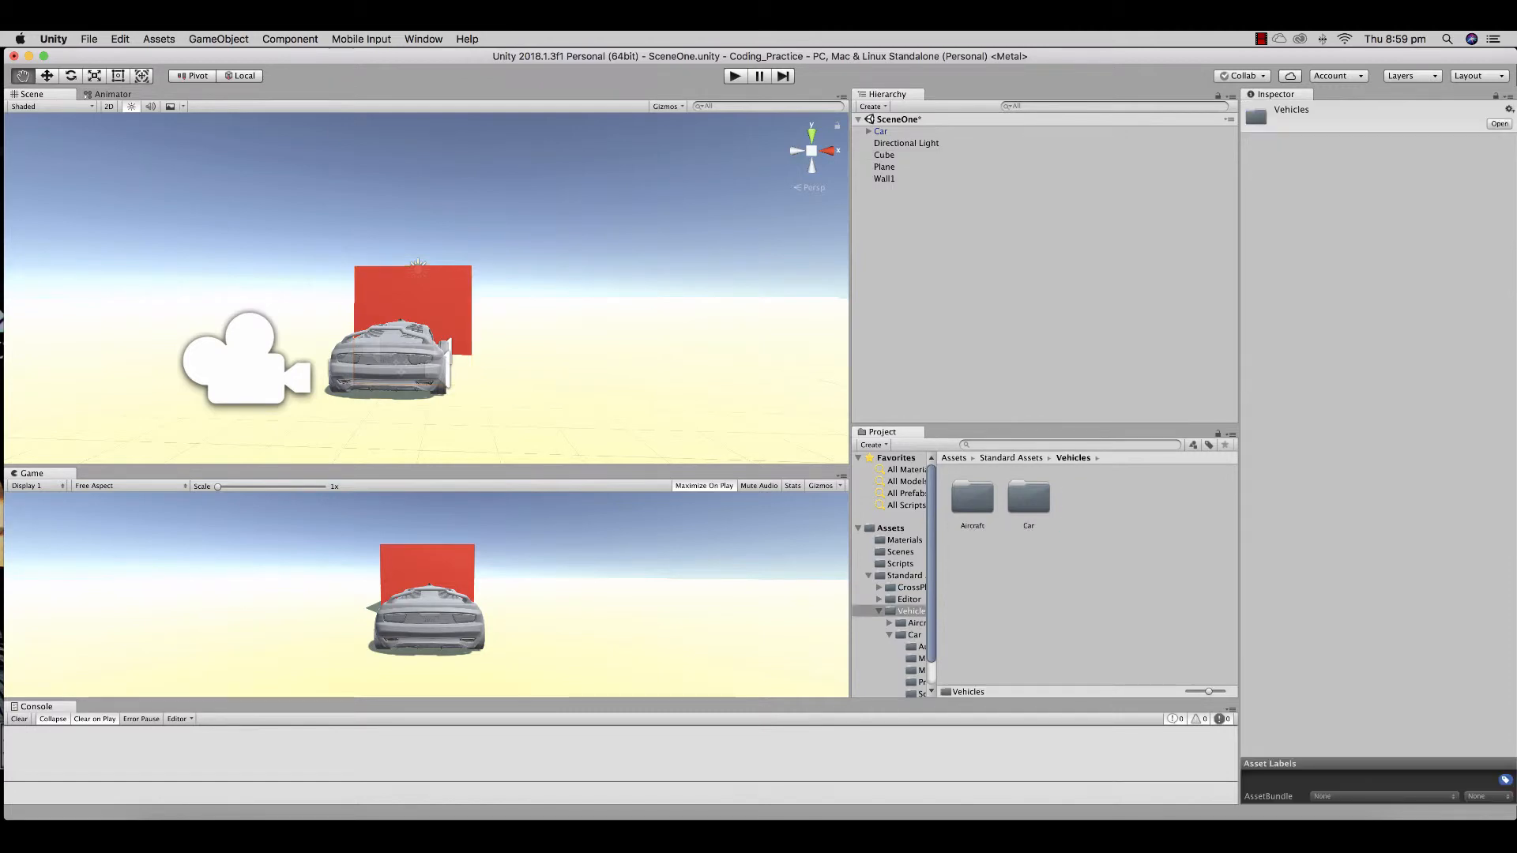
double_click(1029, 498)
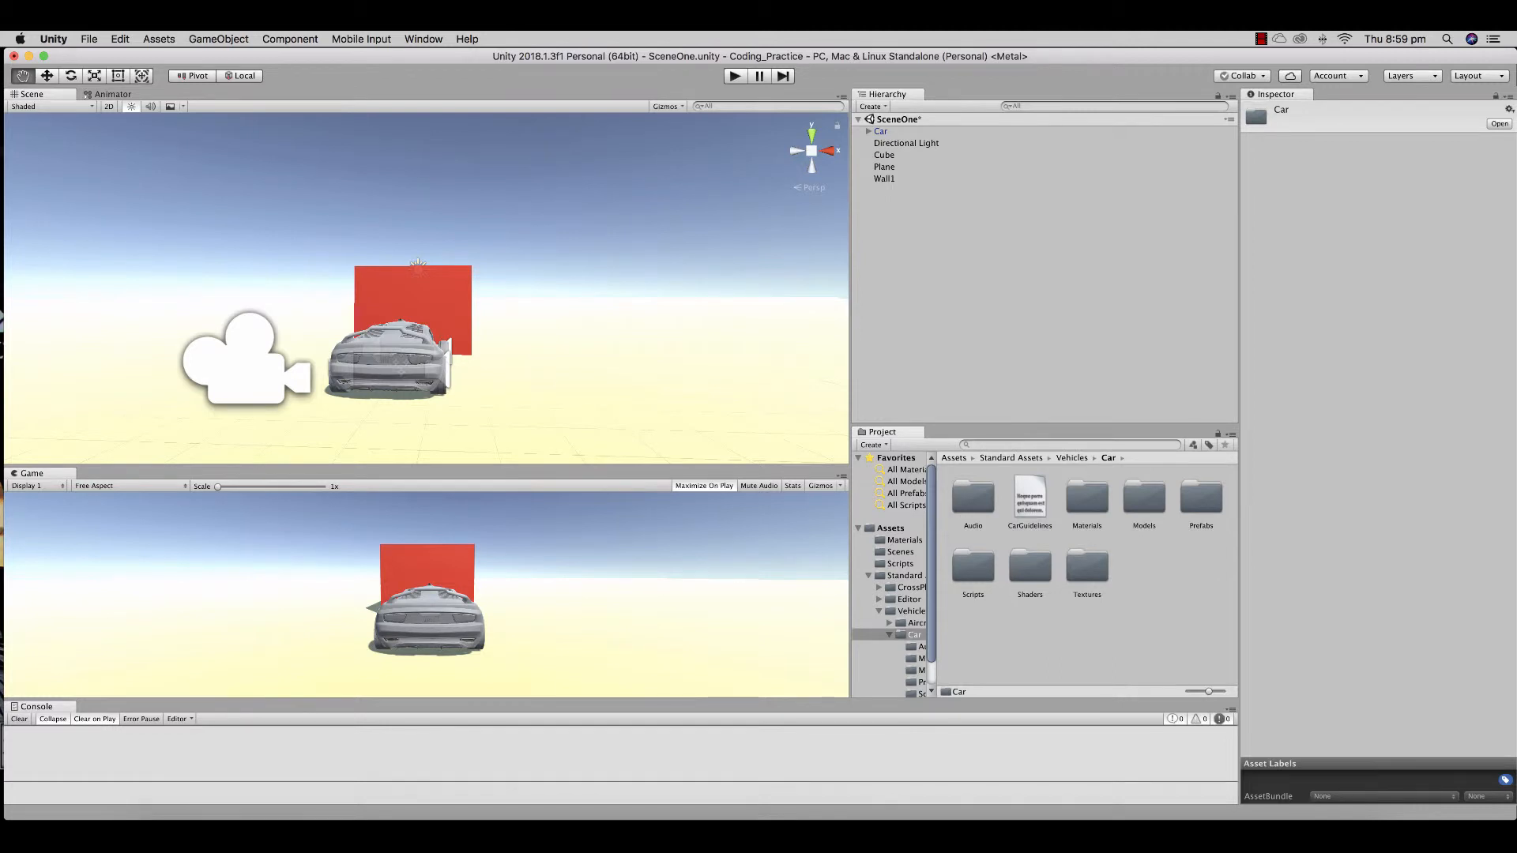
click(1086, 497)
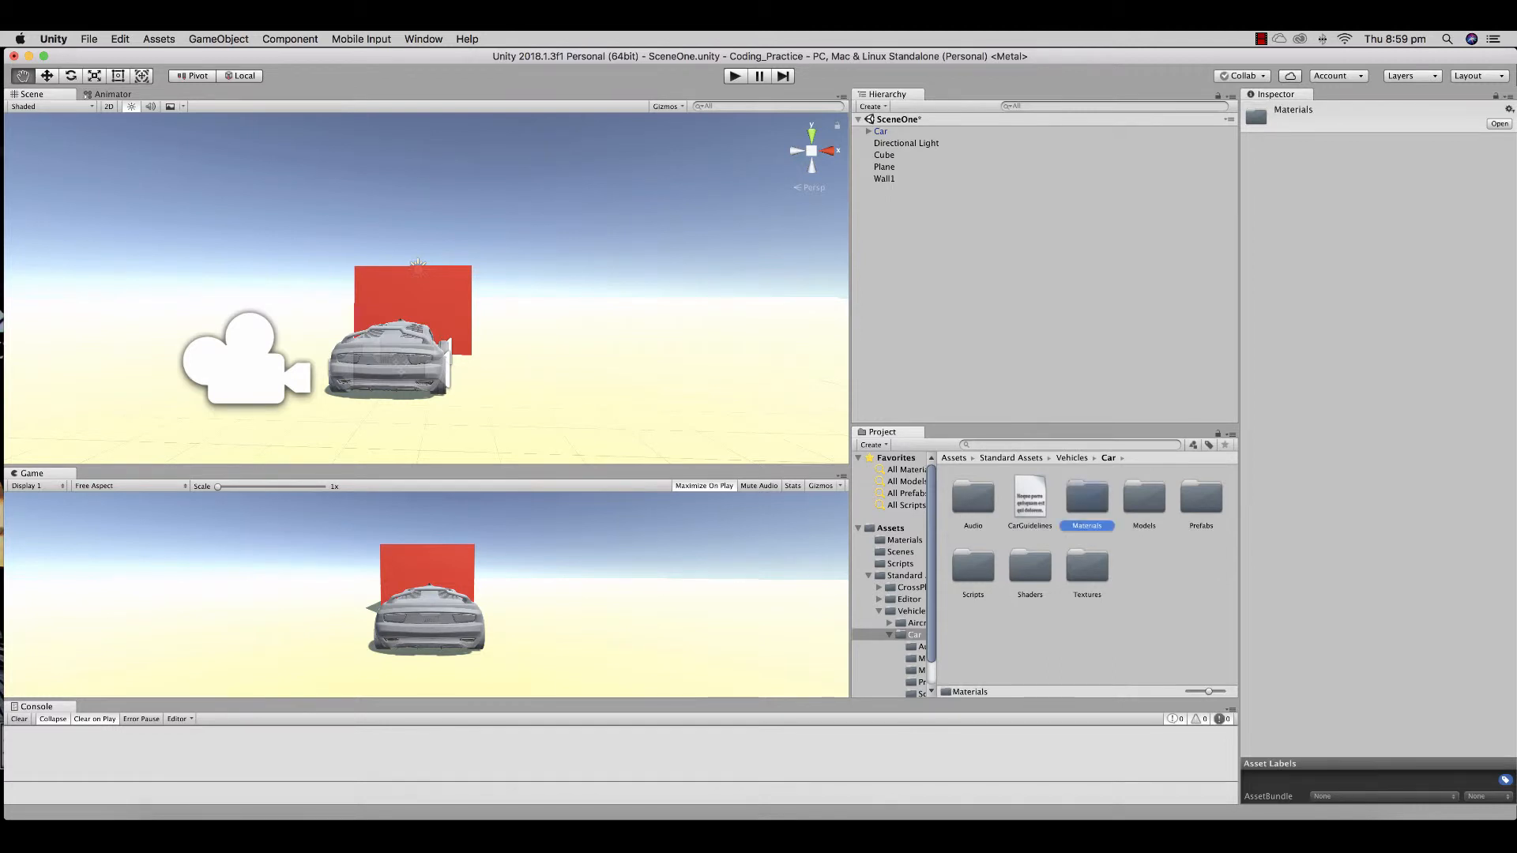
double_click(1087, 497)
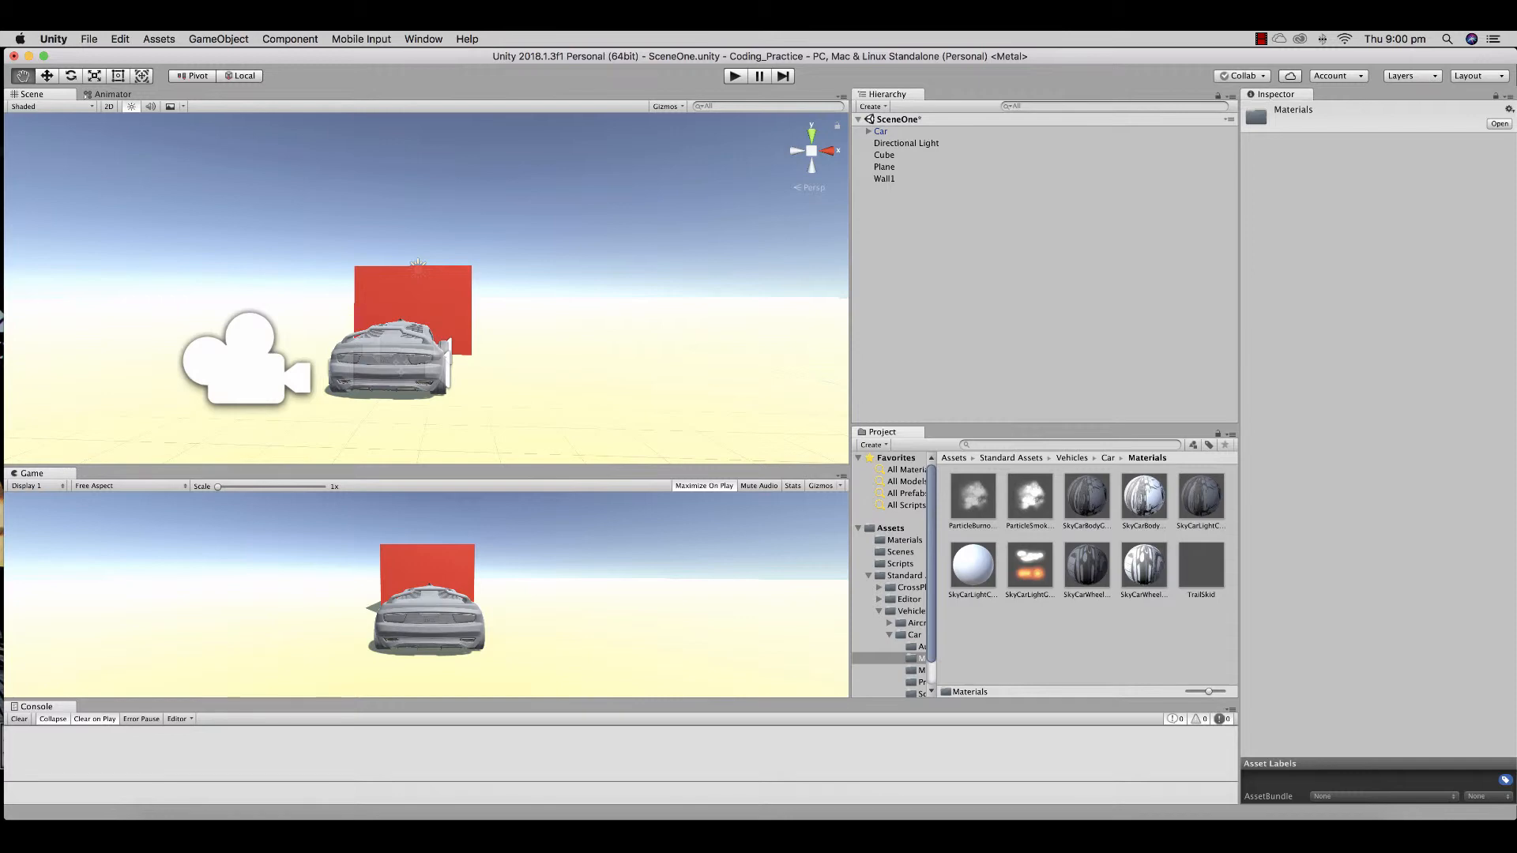
click(1087, 497)
click(1144, 498)
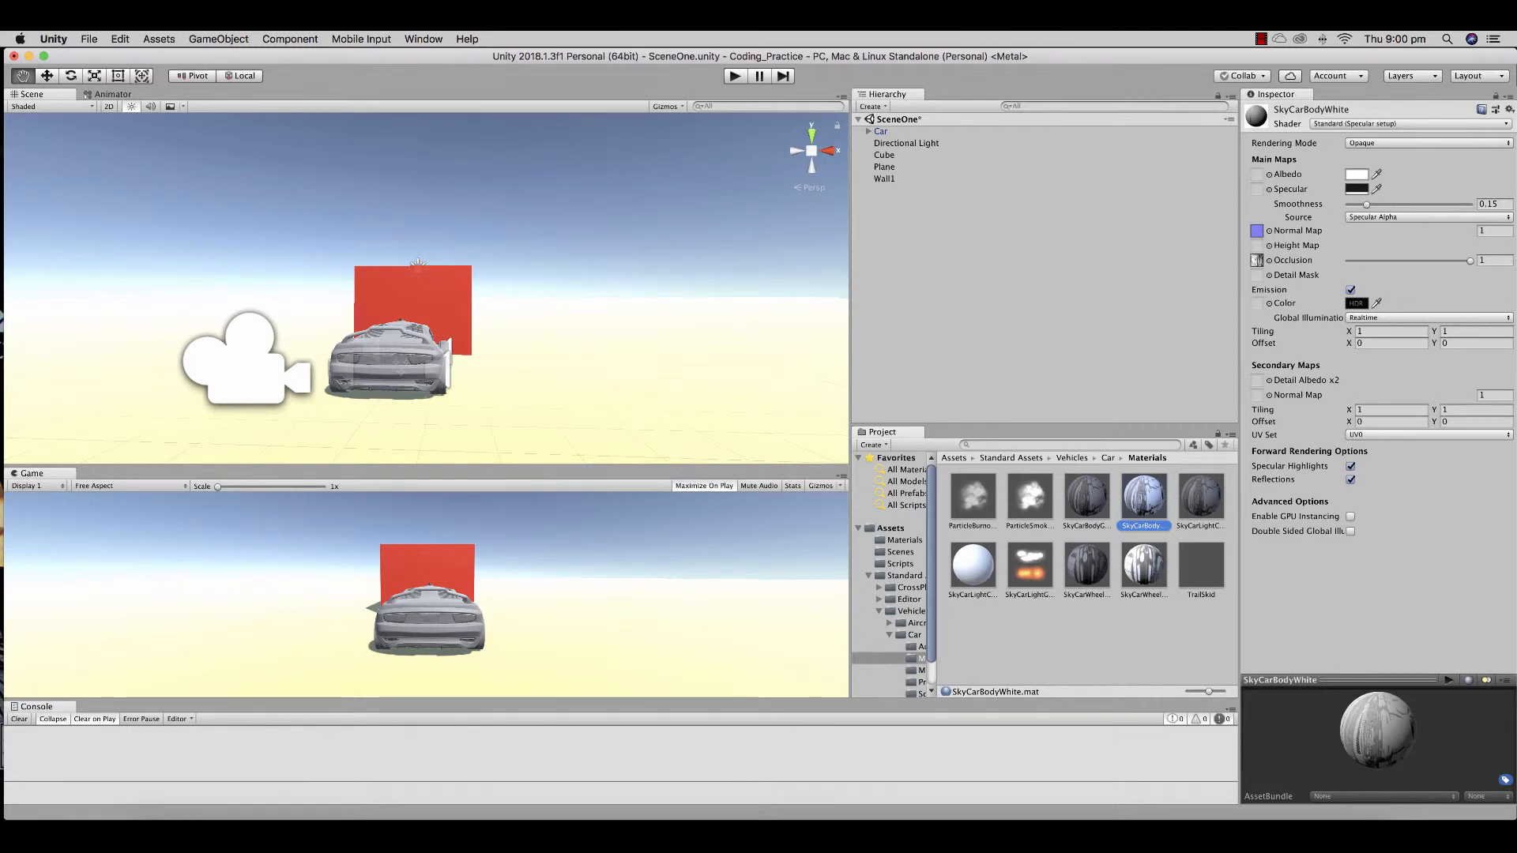
click(1087, 565)
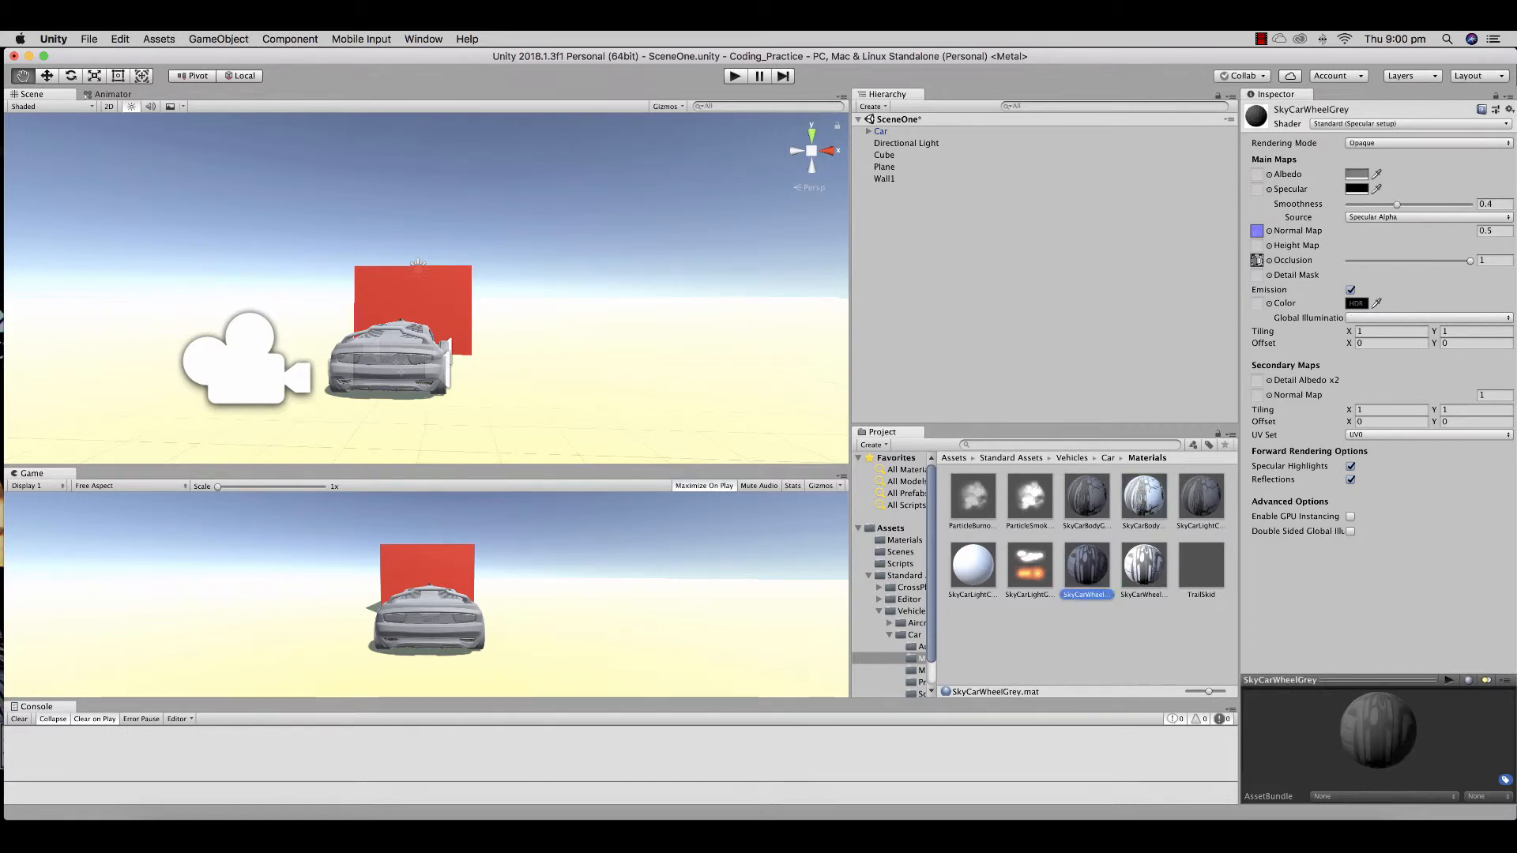
click(1144, 566)
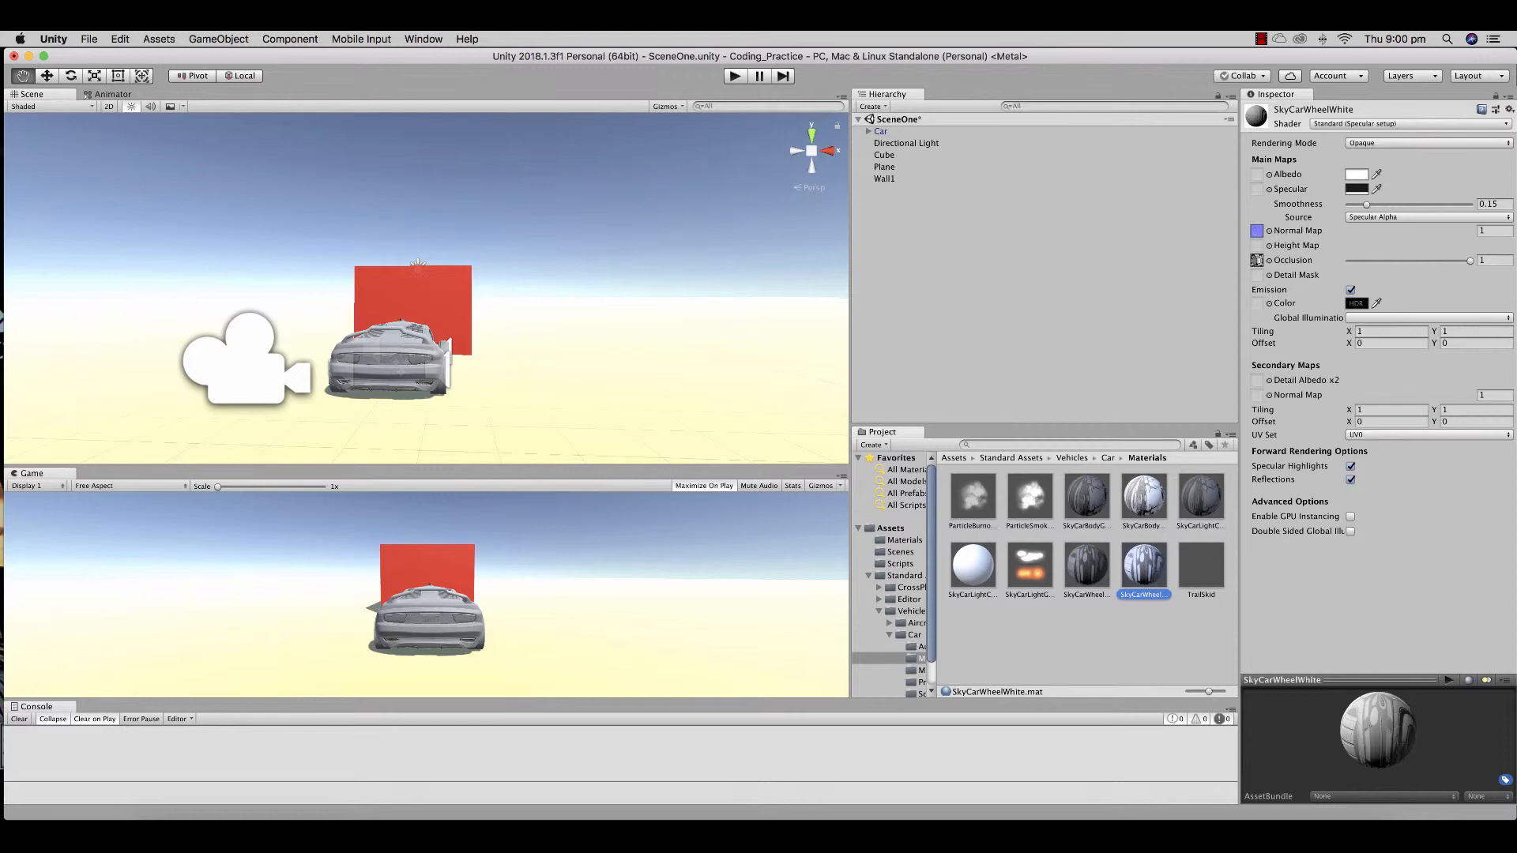
Apply the SkyCarBodyWhite material to the car's body and SkyCarWheelWhite to its wheels
scroll(426, 288, down, 3)
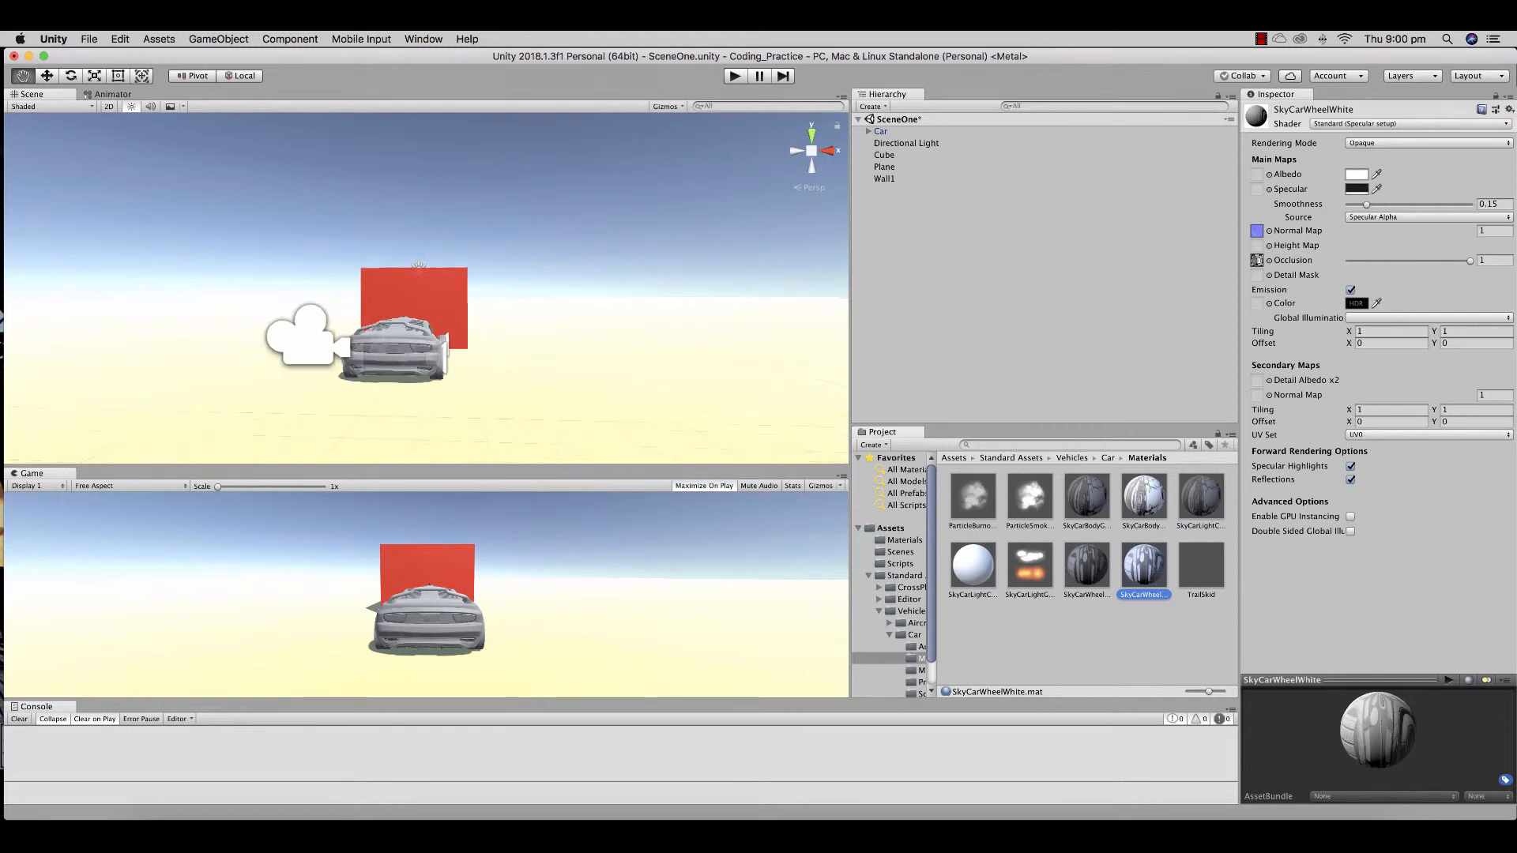
scroll(426, 288, up, 3)
scroll(427, 288, up, 3)
drag(496, 409, 379, 422)
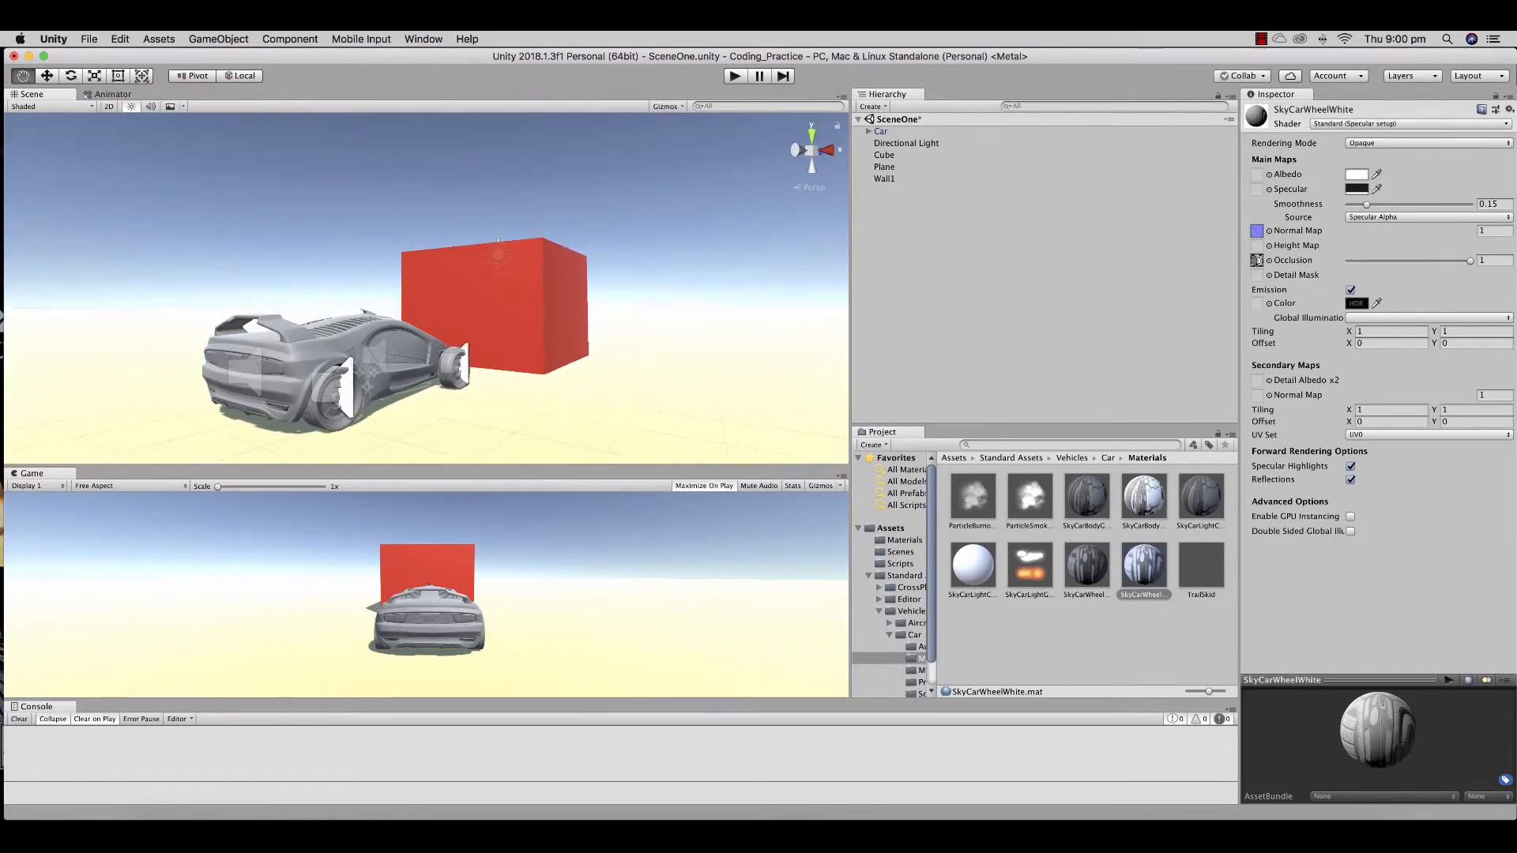
drag(1142, 497, 350, 346)
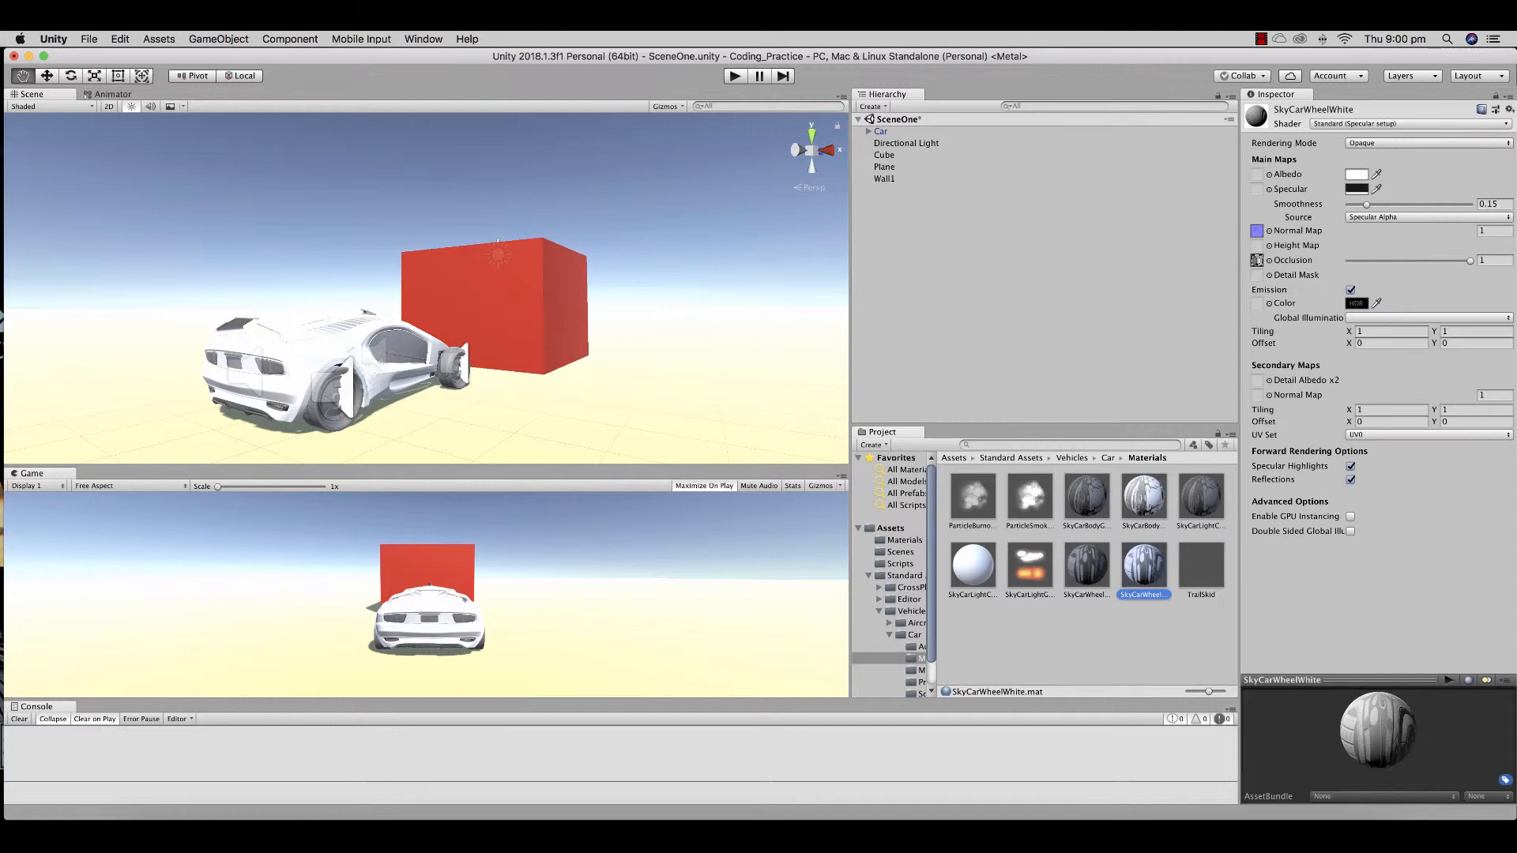
drag(1144, 567, 341, 427)
alt+drag(553, 387, 275, 332)
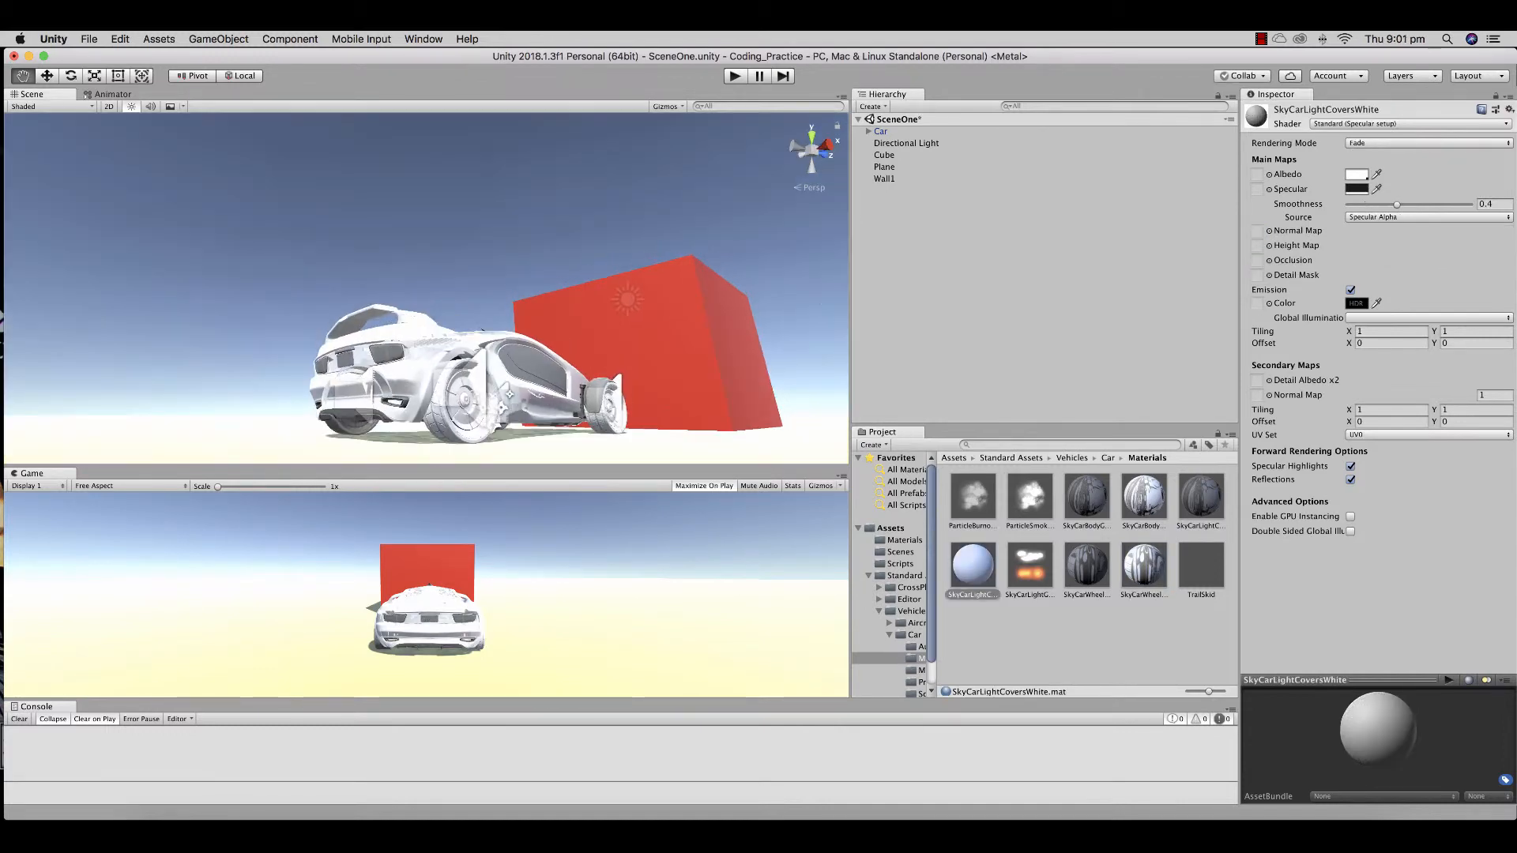
Create a new material named carMAT in the project's main Materials folder
click(889, 635)
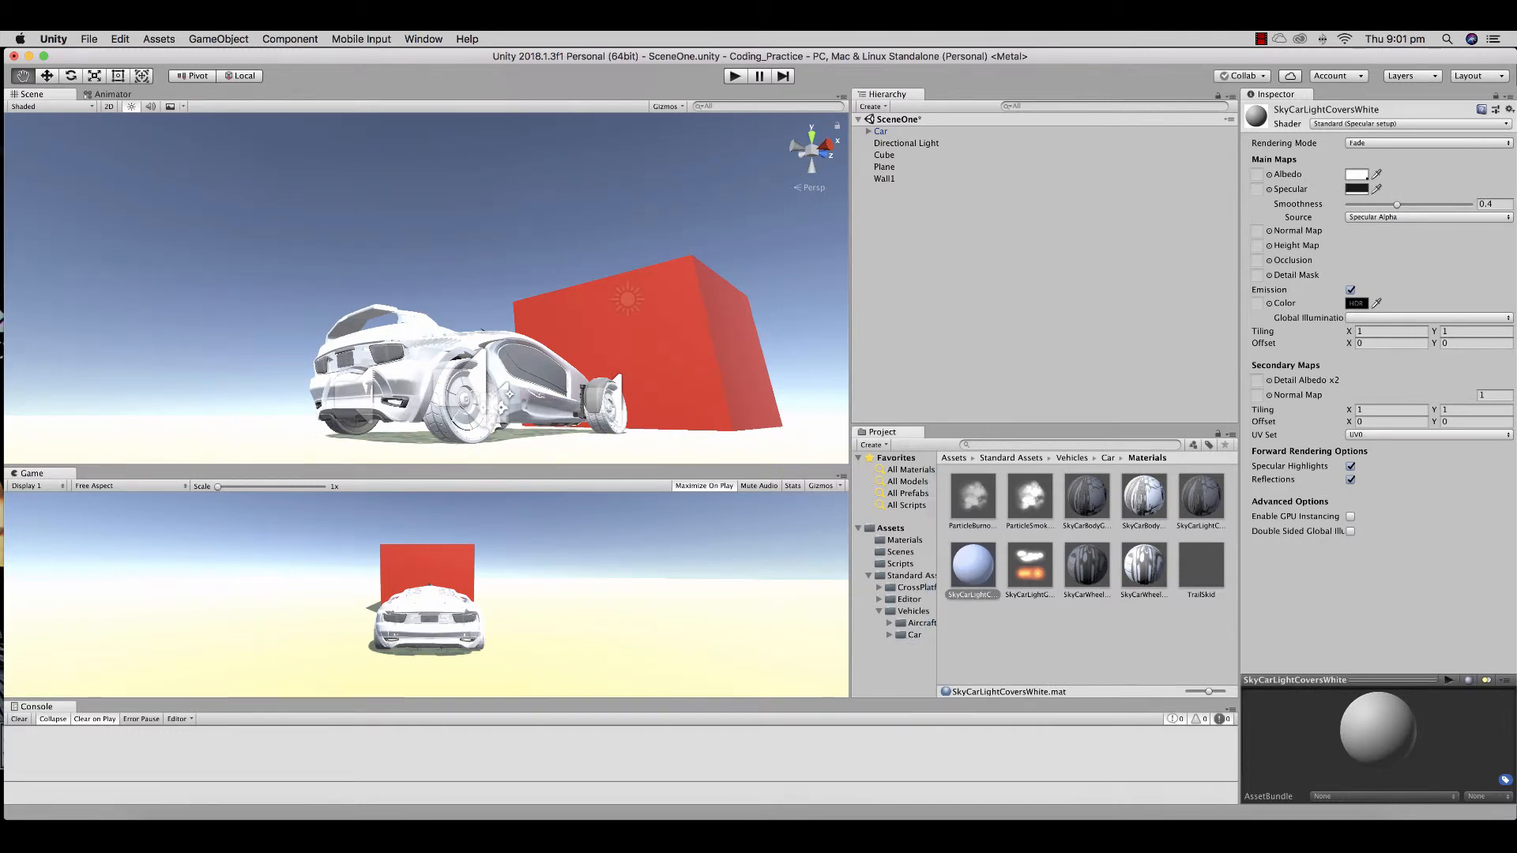
click(904, 541)
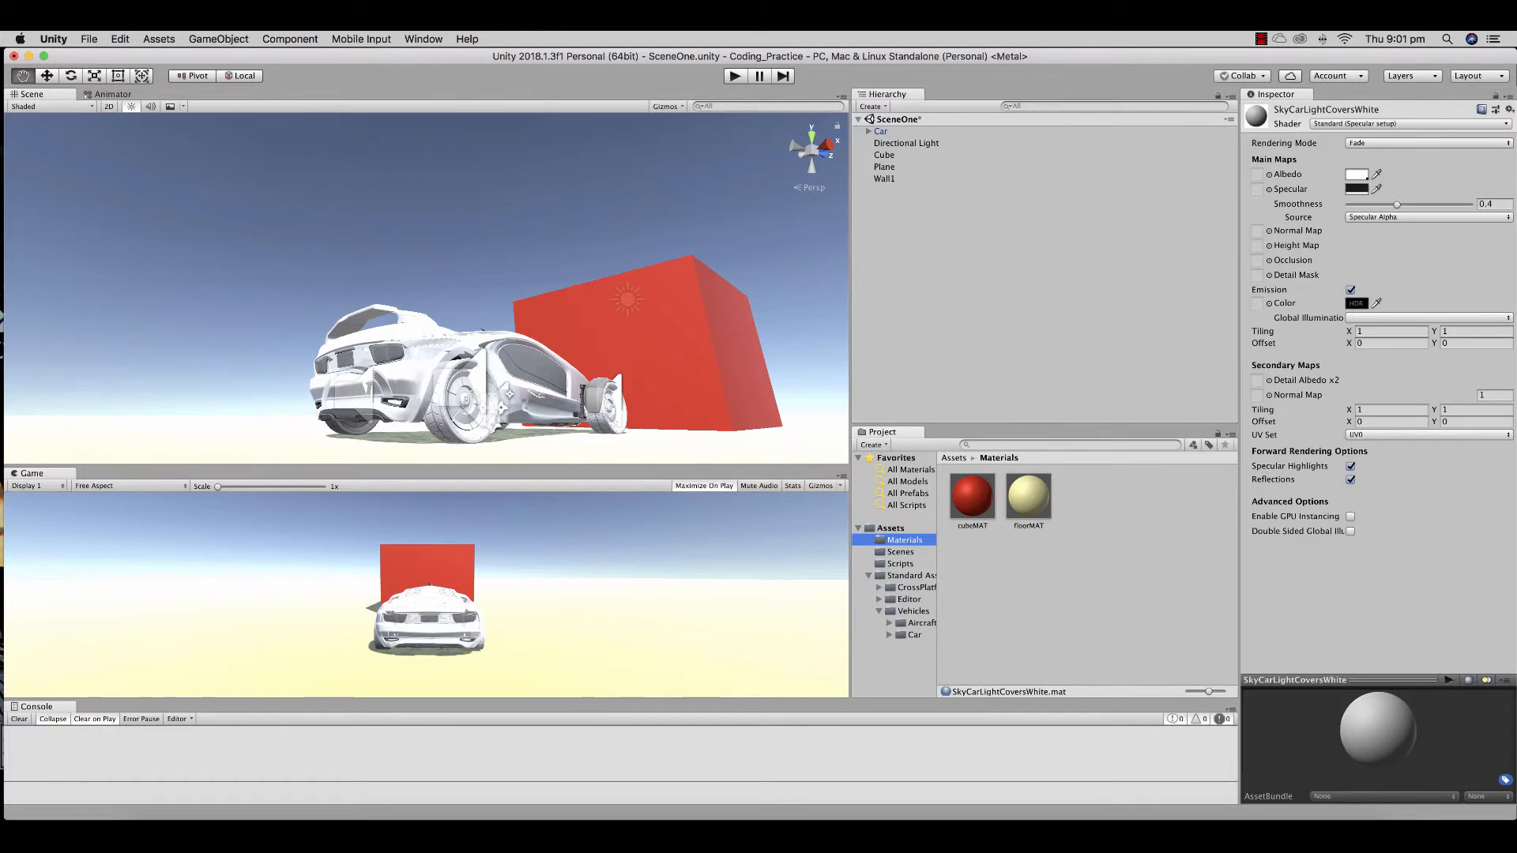
right_click(1094, 503)
mouse_move(1129, 508)
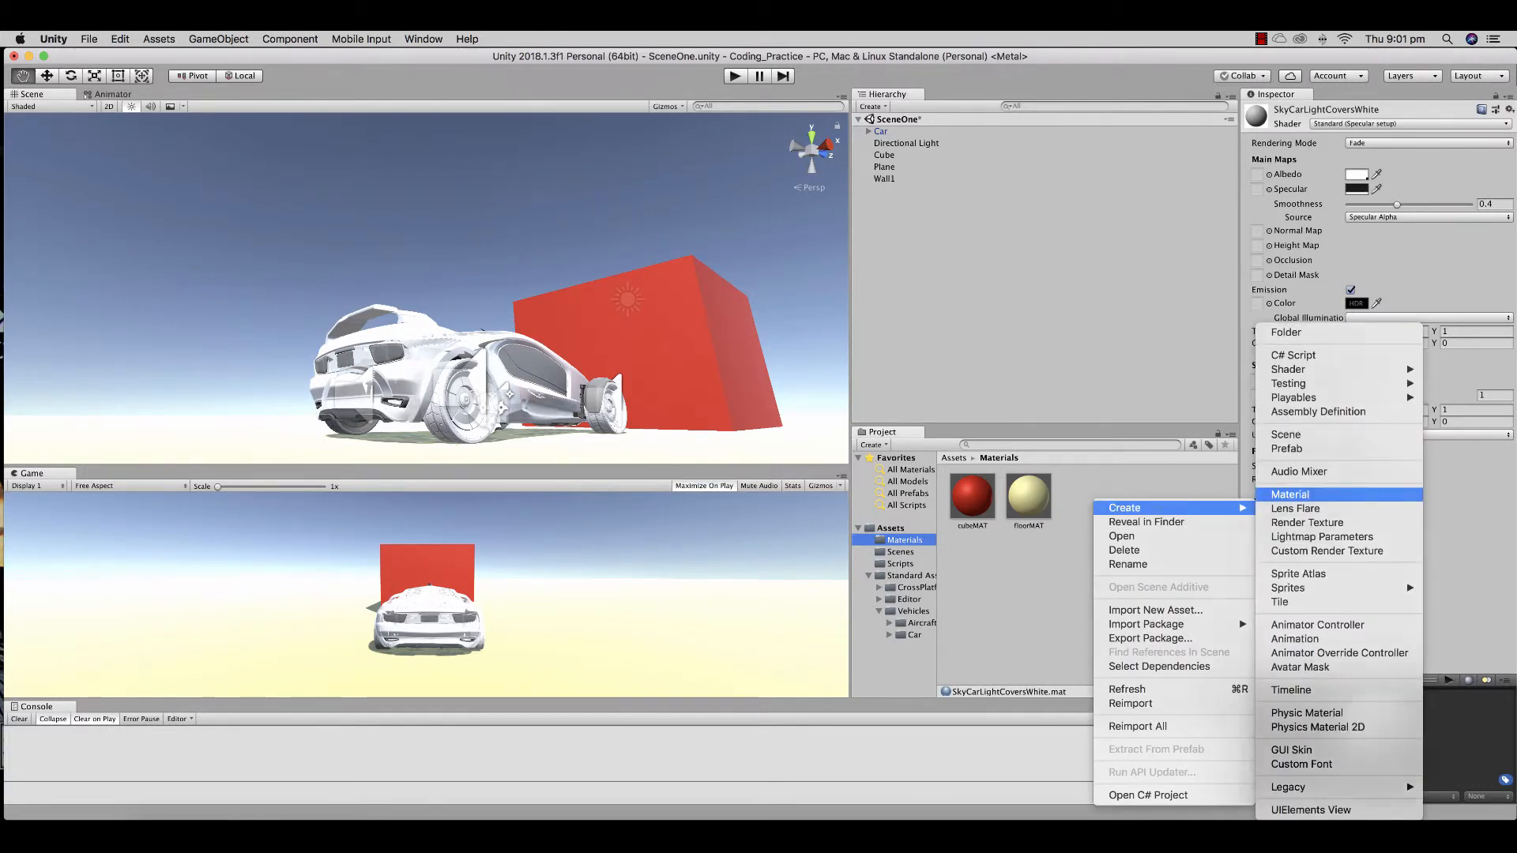
click(1289, 495)
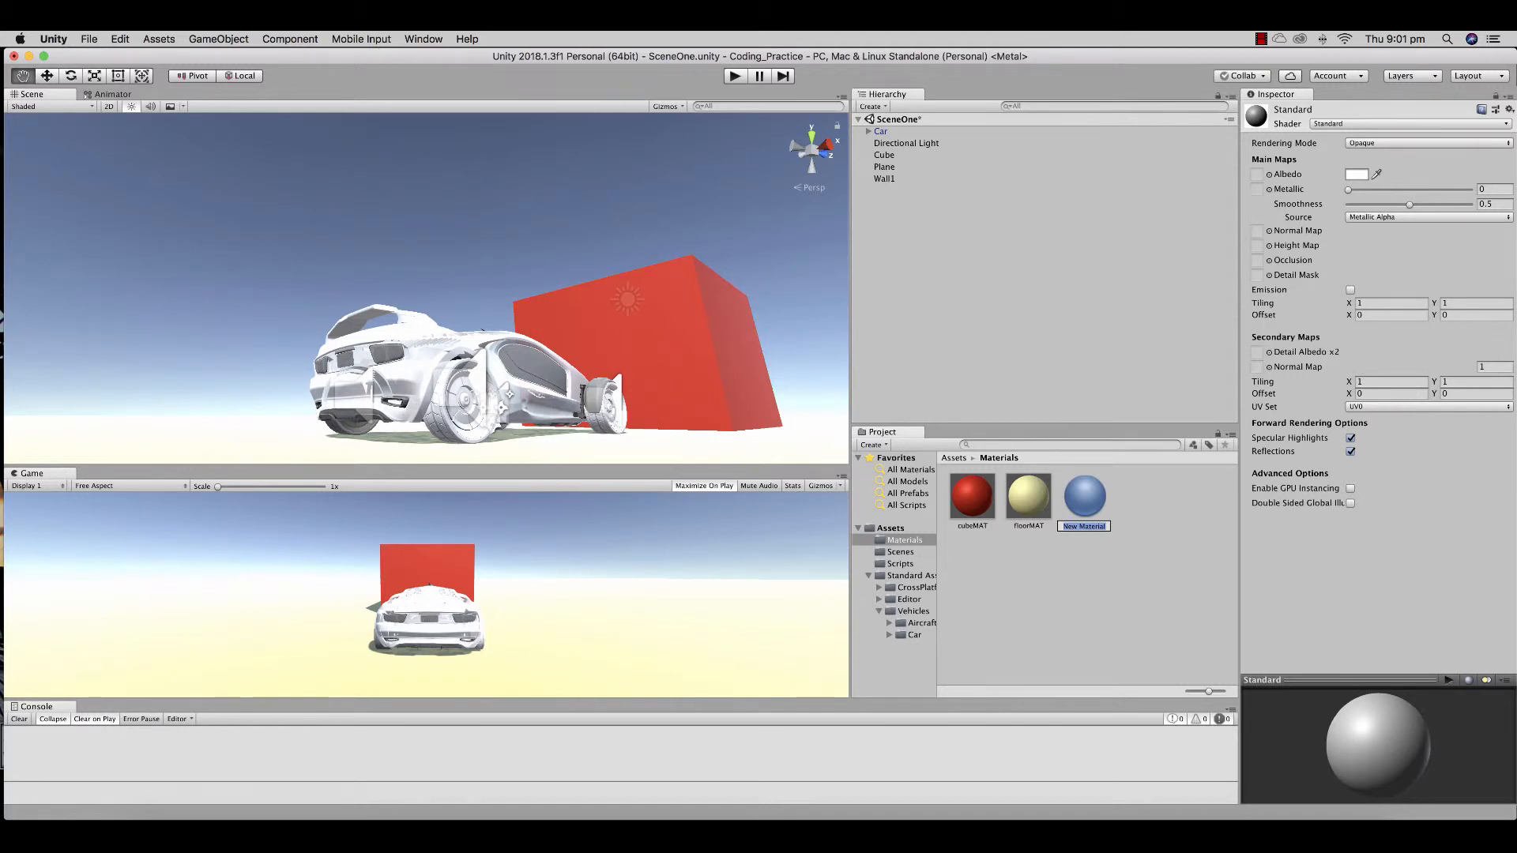
text(carMAT)
key(Return)
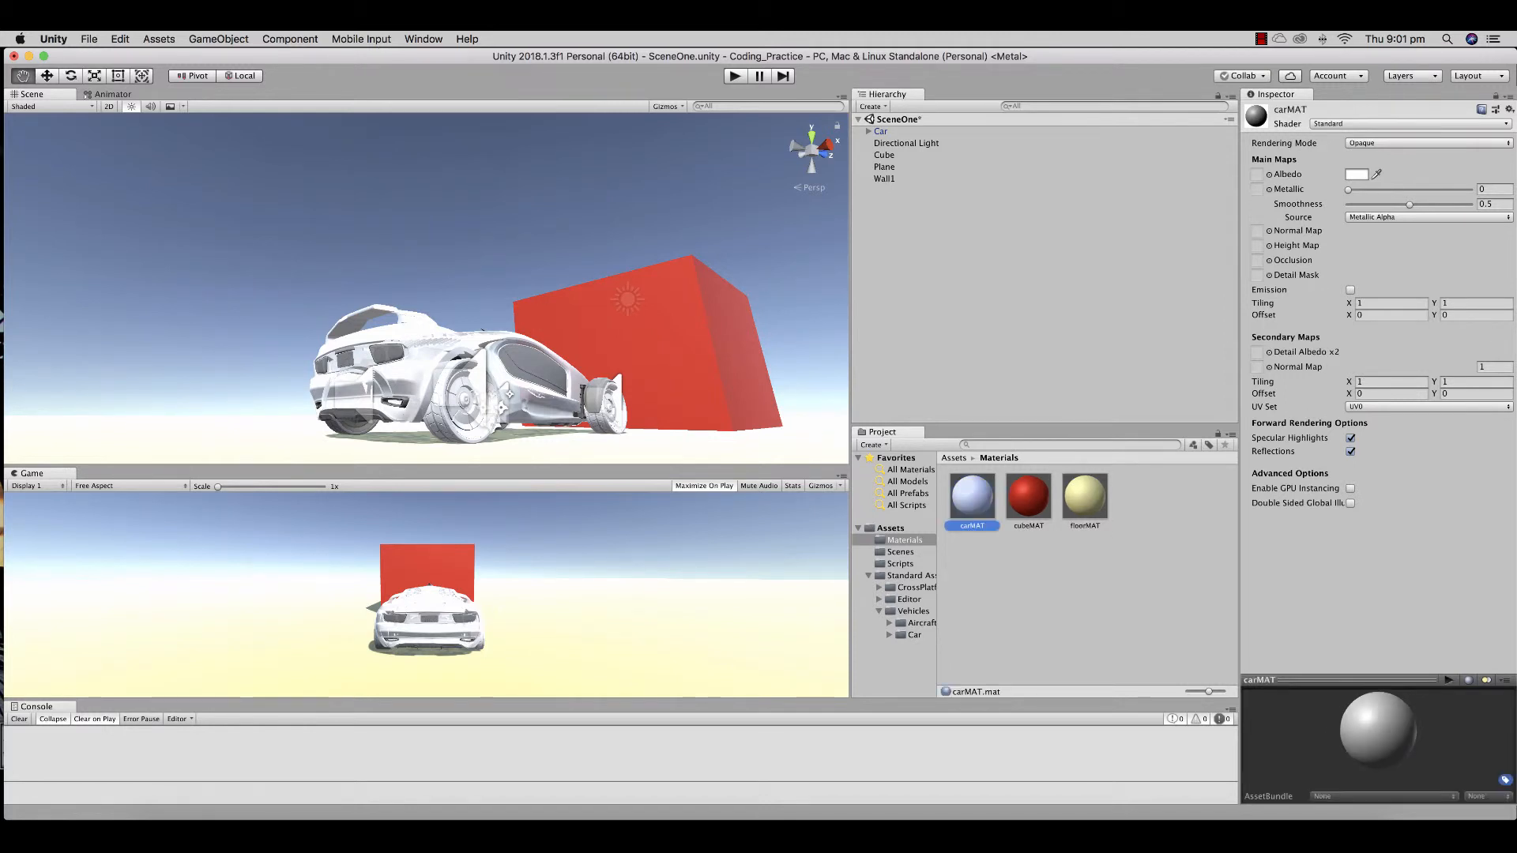
Set carMAT's albedo to a bright blue, about hex 0276F6
click(1356, 175)
mouse_move(46, 234)
mouse_down()
mouse_move(16, 187)
mouse_move(26, 214)
mouse_up()
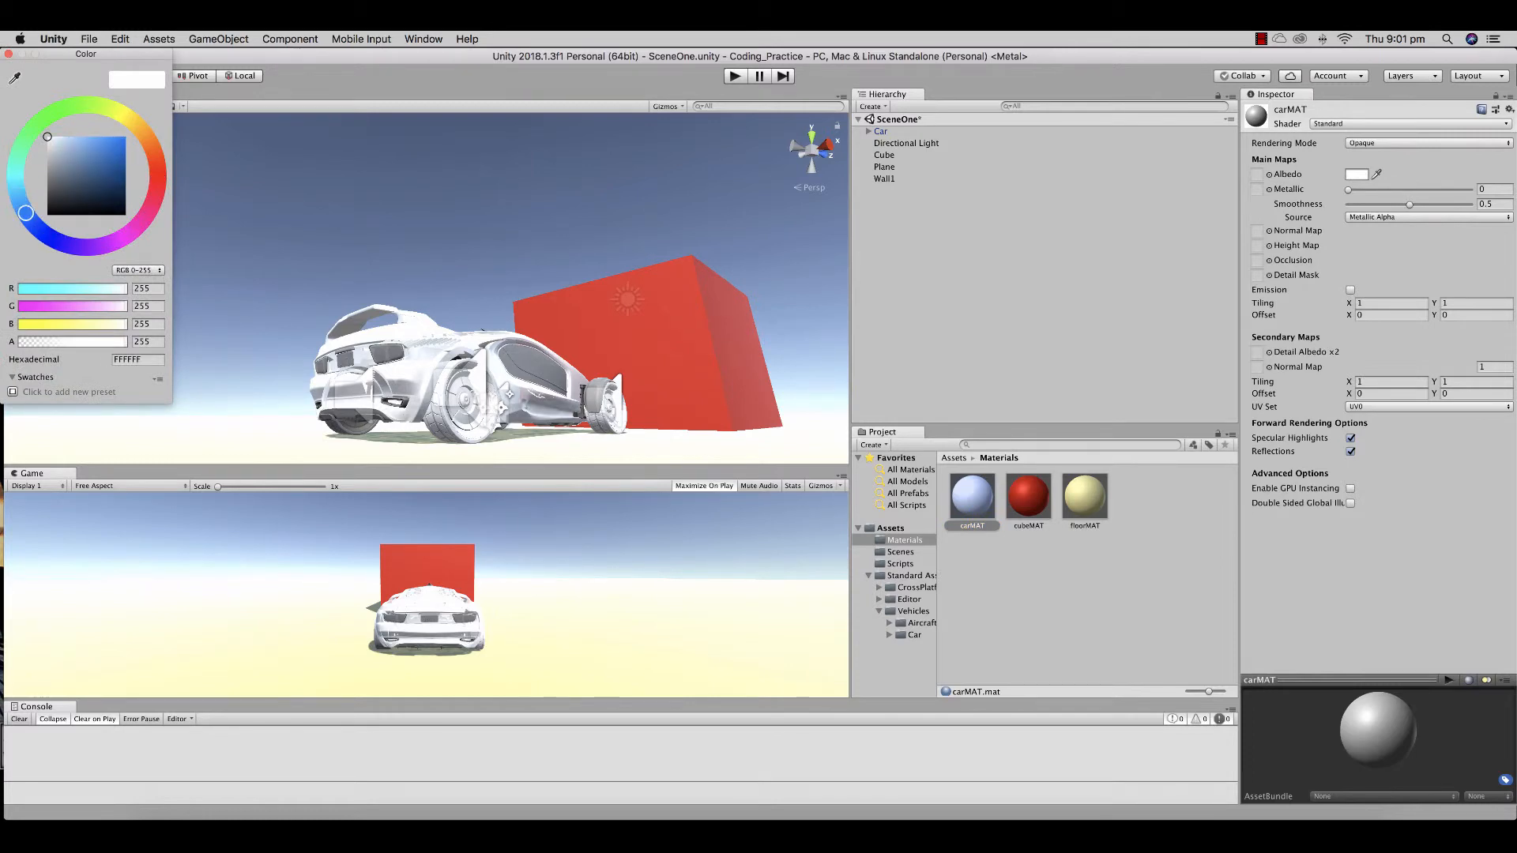
click(124, 140)
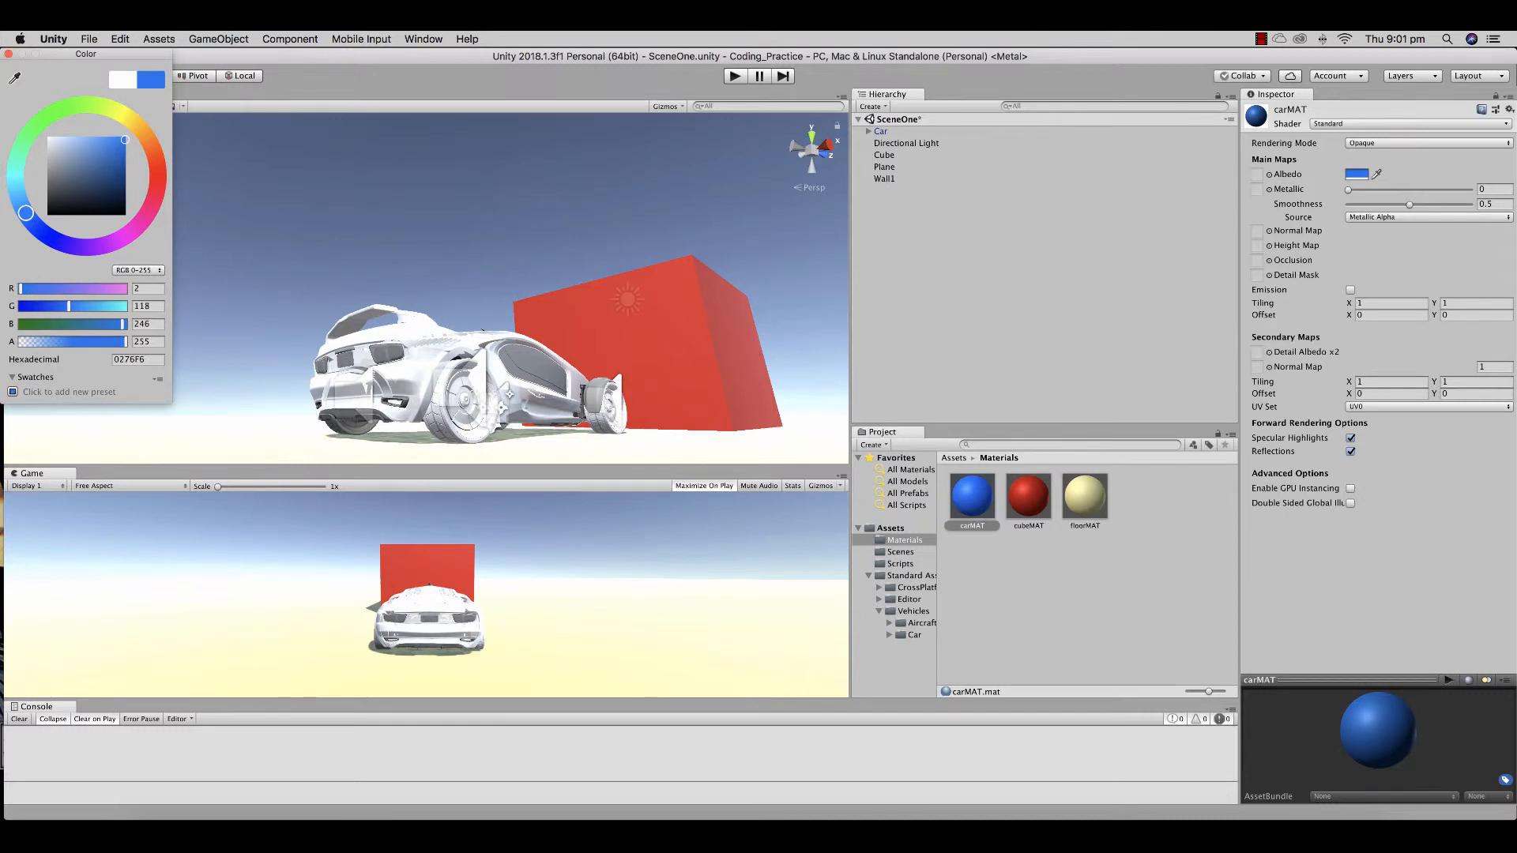
click(8, 54)
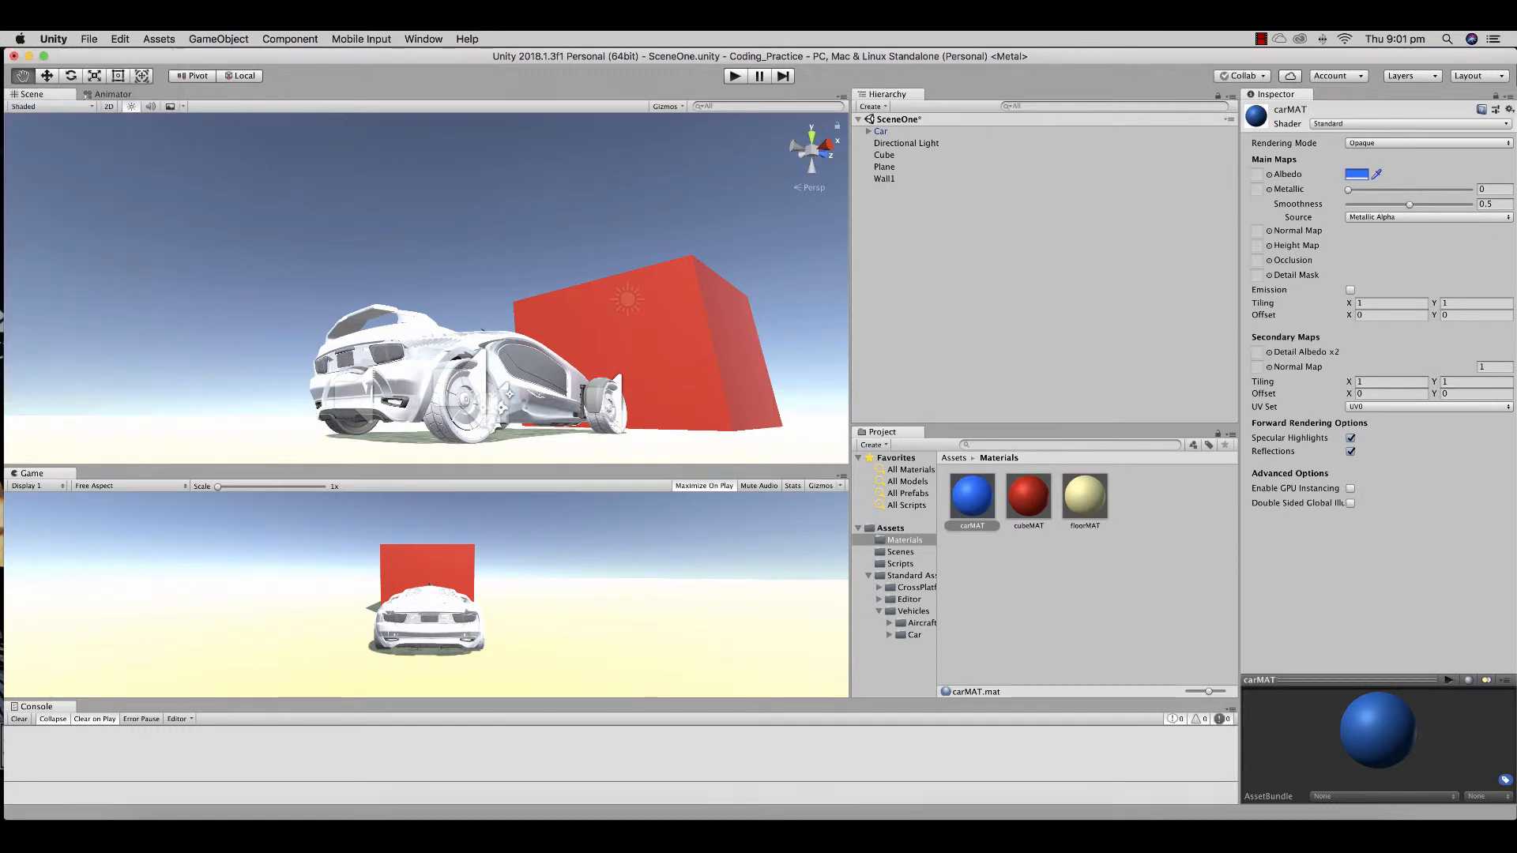
Set carMAT's Metallic to about 0.431 and Smoothness to about 0.664, and apply the material to the car's body
drag(1347, 190, 1432, 204)
drag(1428, 204, 1429, 204)
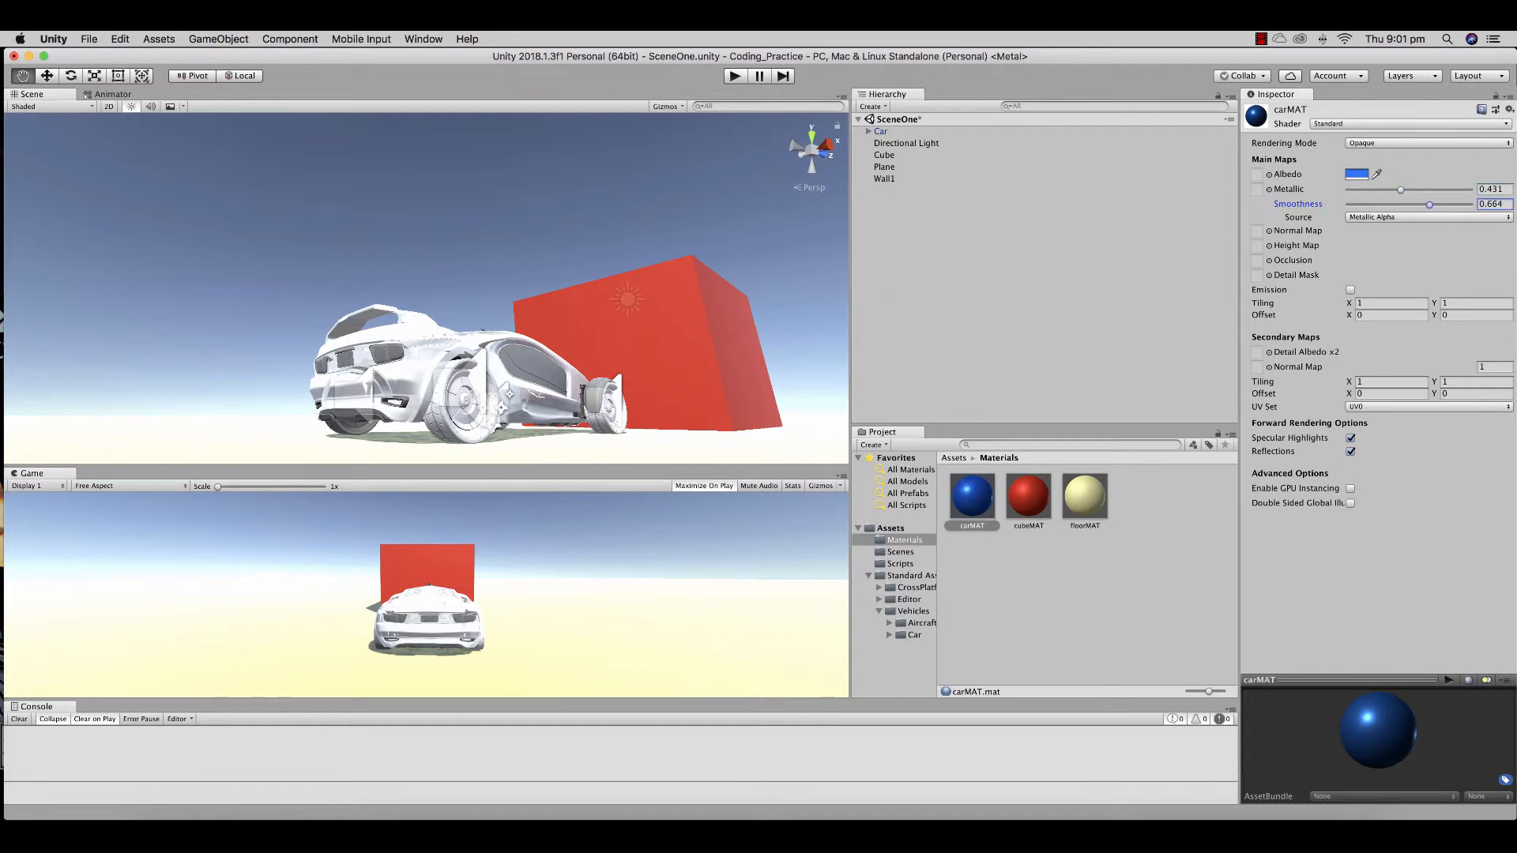
drag(971, 495, 466, 365)
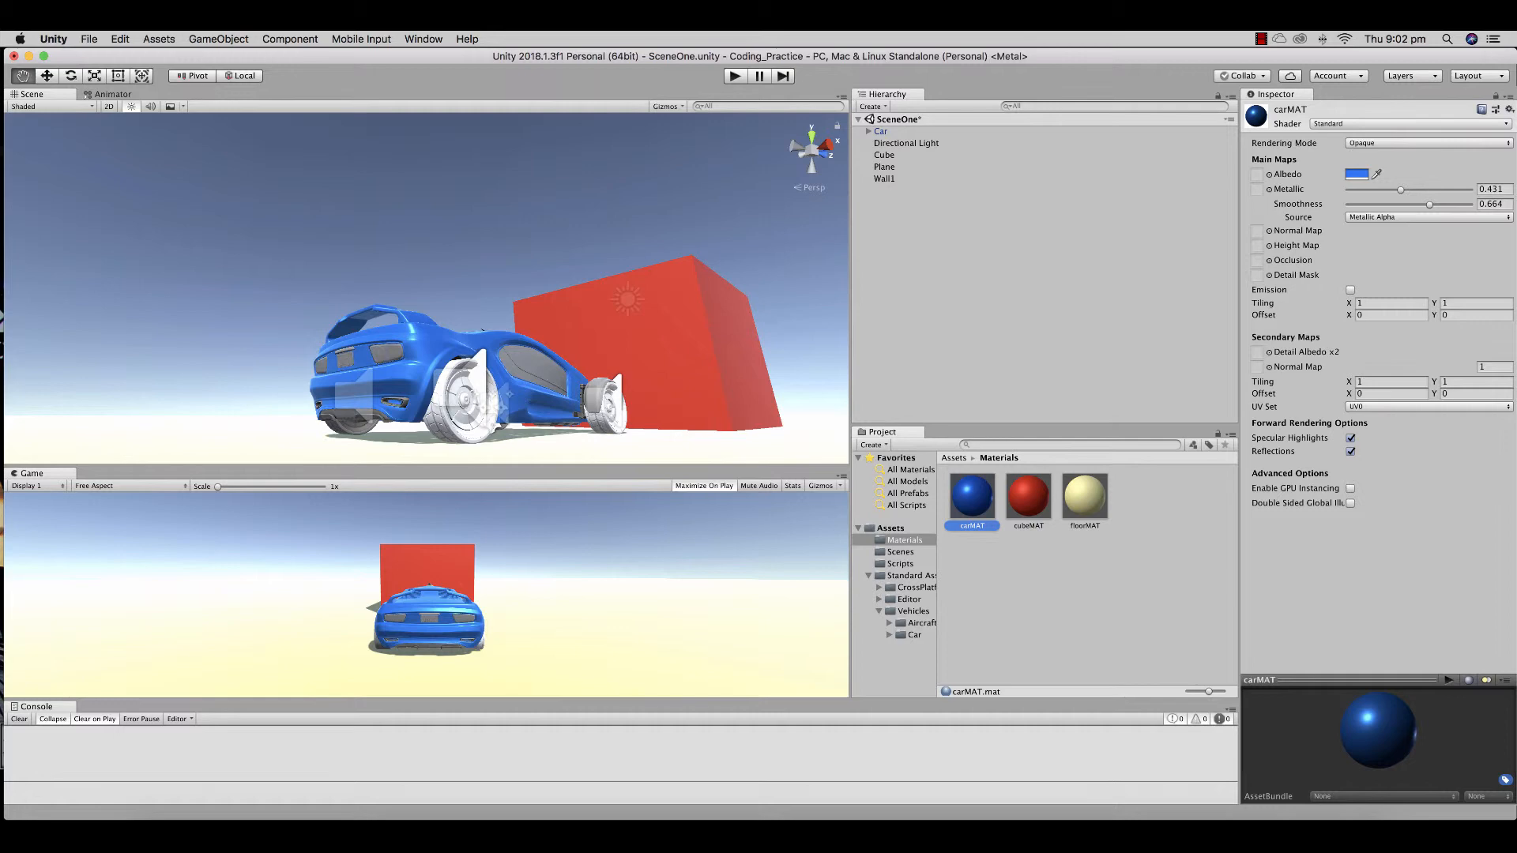
Create another material in the same folder and name it wheelsMAT
right_click(1142, 517)
mouse_move(1201, 522)
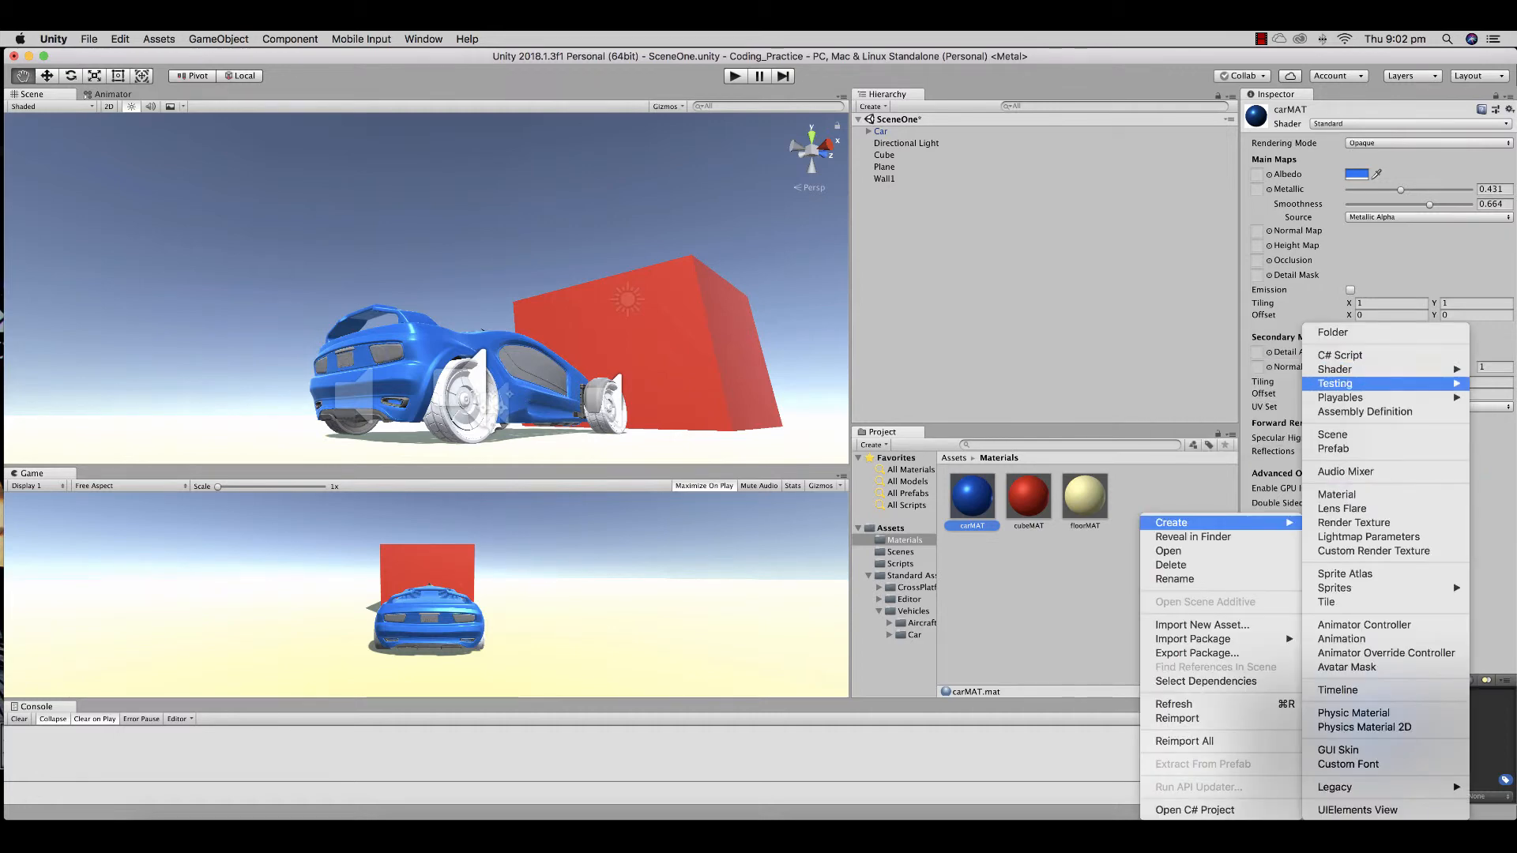
click(1343, 494)
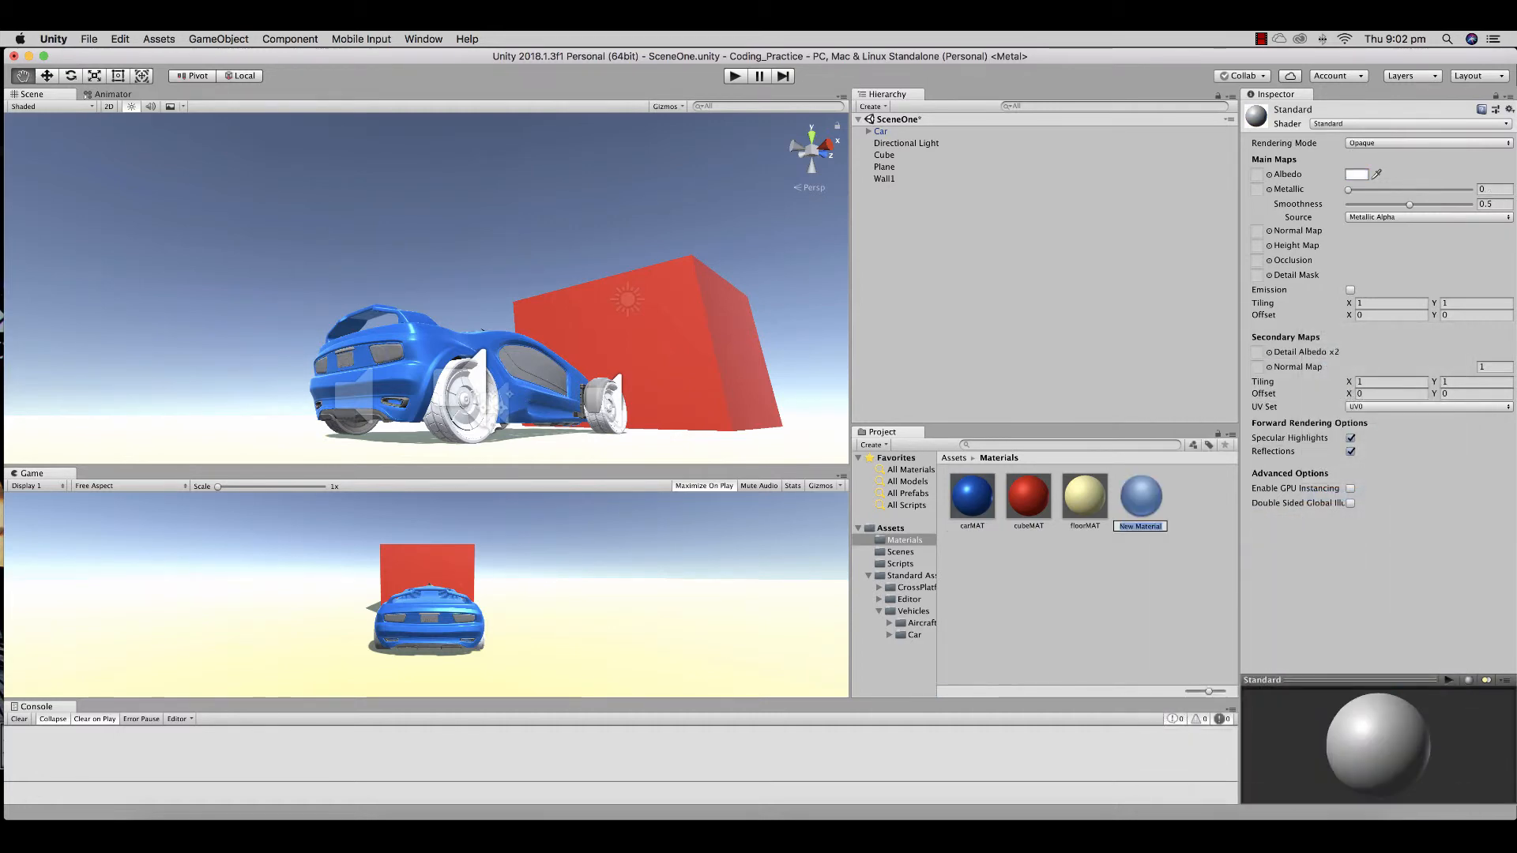
text(wheels)
key(Return)
key(Return)
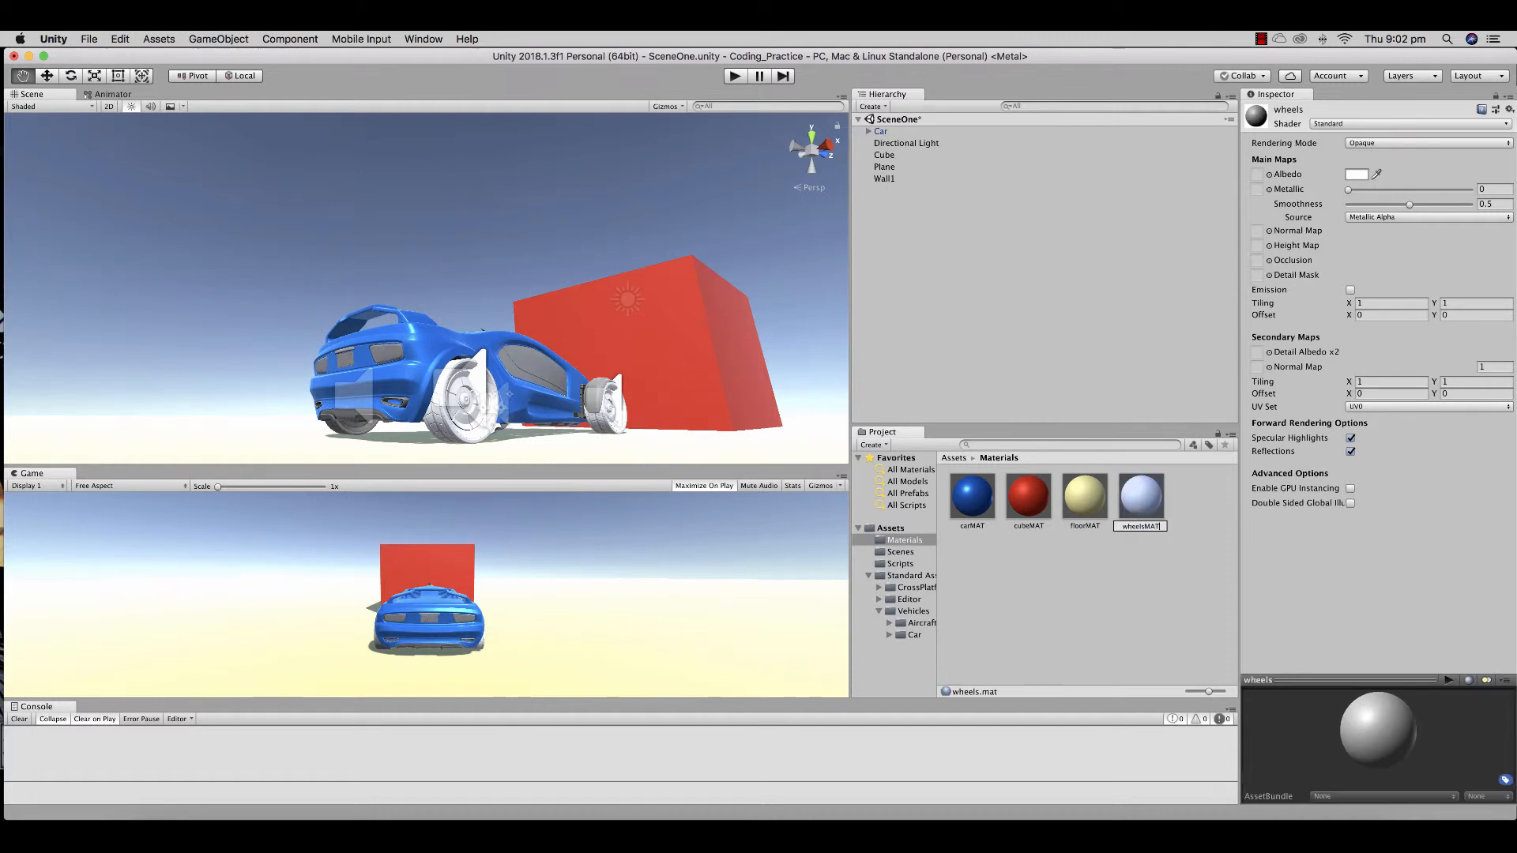
key(Return)
Give wheelsMAT a near-black albedo, about hex 0F0E0E, and lower its Smoothness to about 0.202
click(1357, 174)
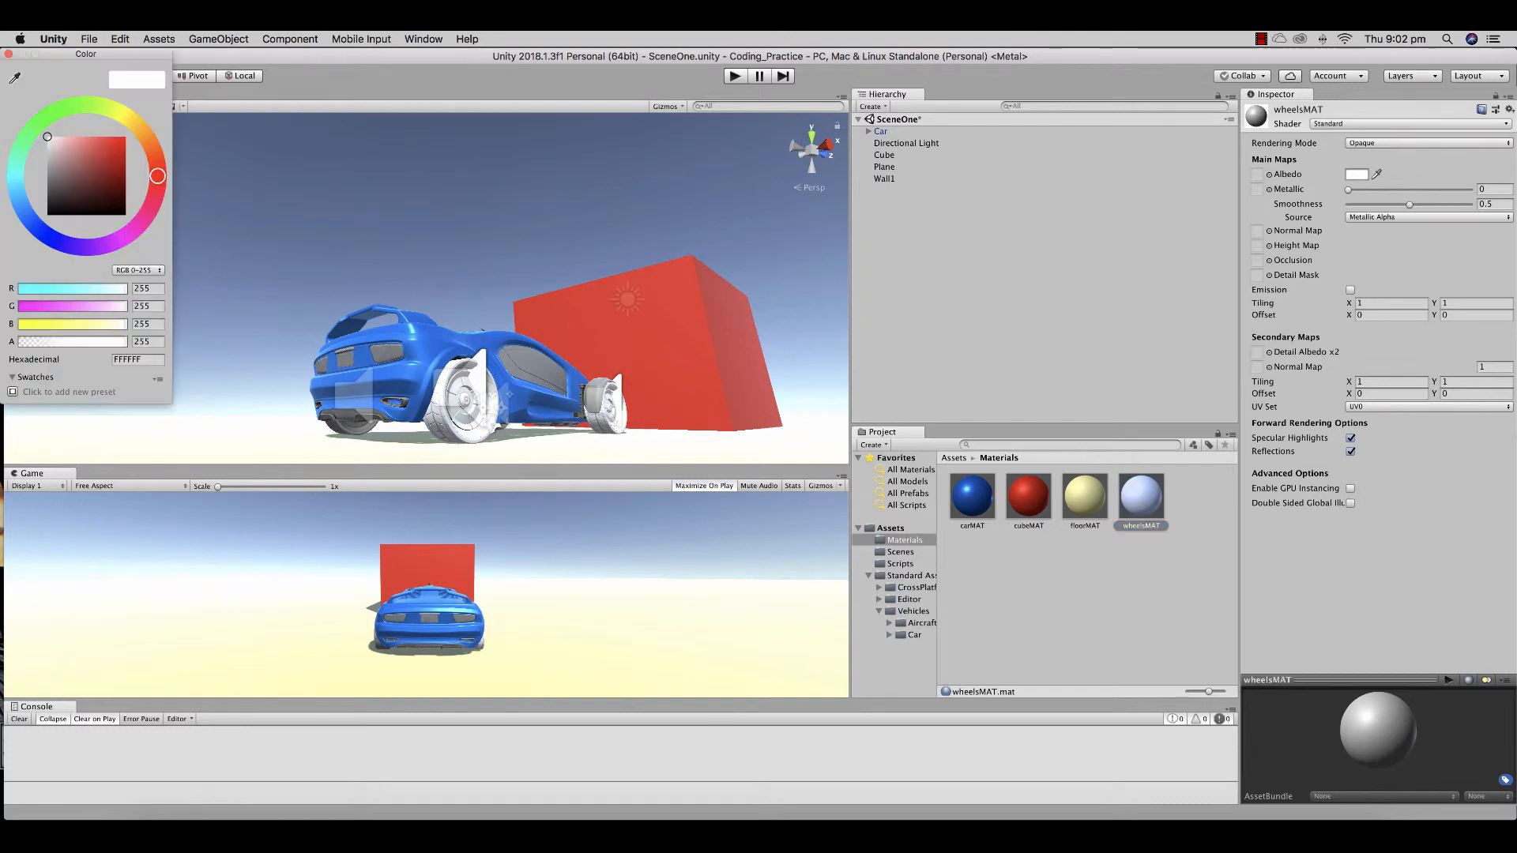
click(53, 211)
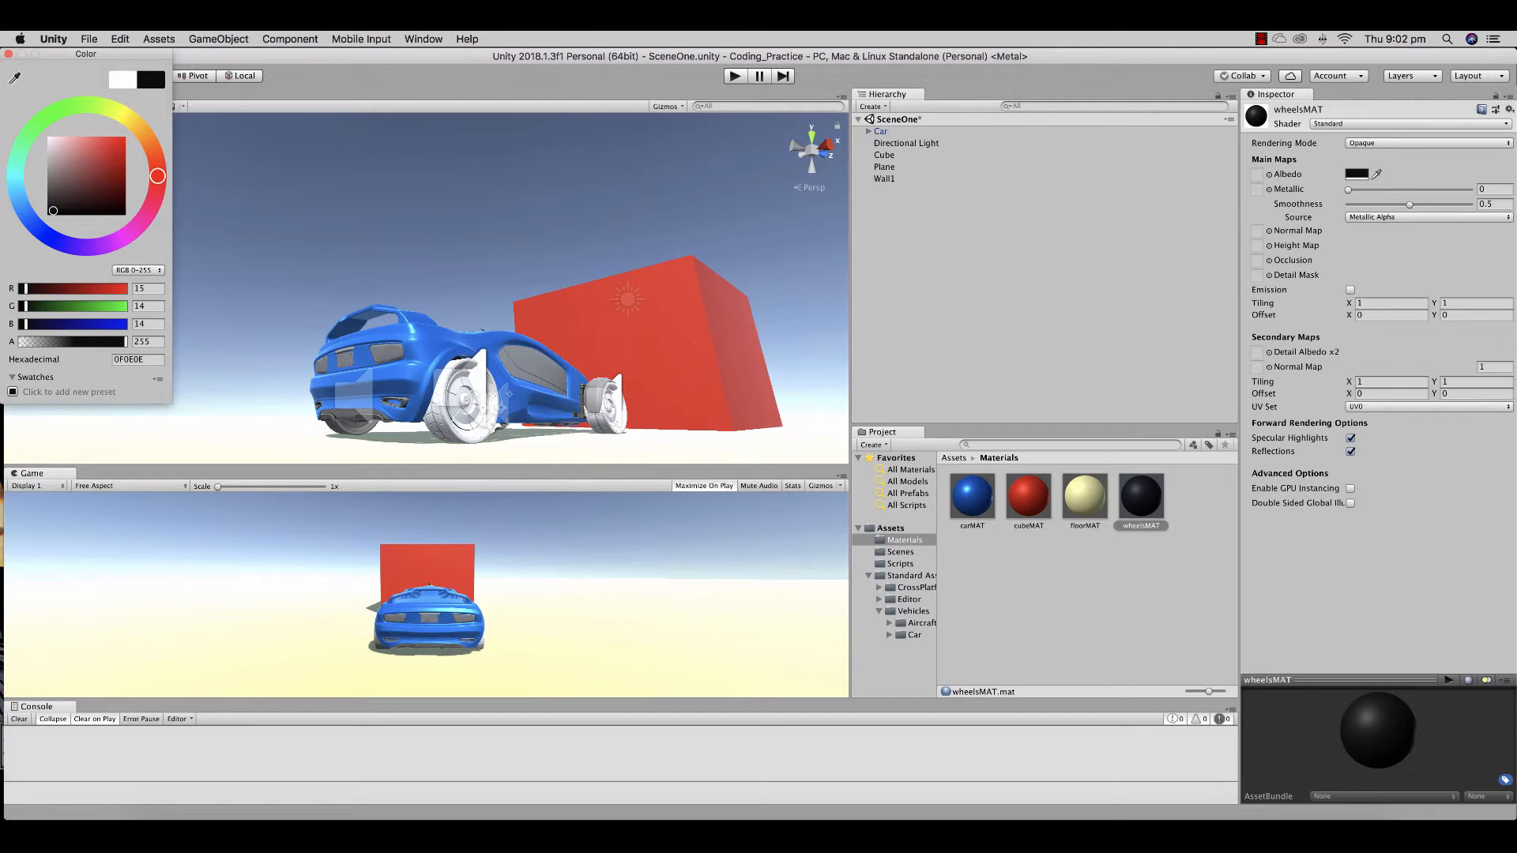
mouse_move(1409, 204)
mouse_down()
mouse_move(1347, 205)
mouse_move(1392, 205)
mouse_up()
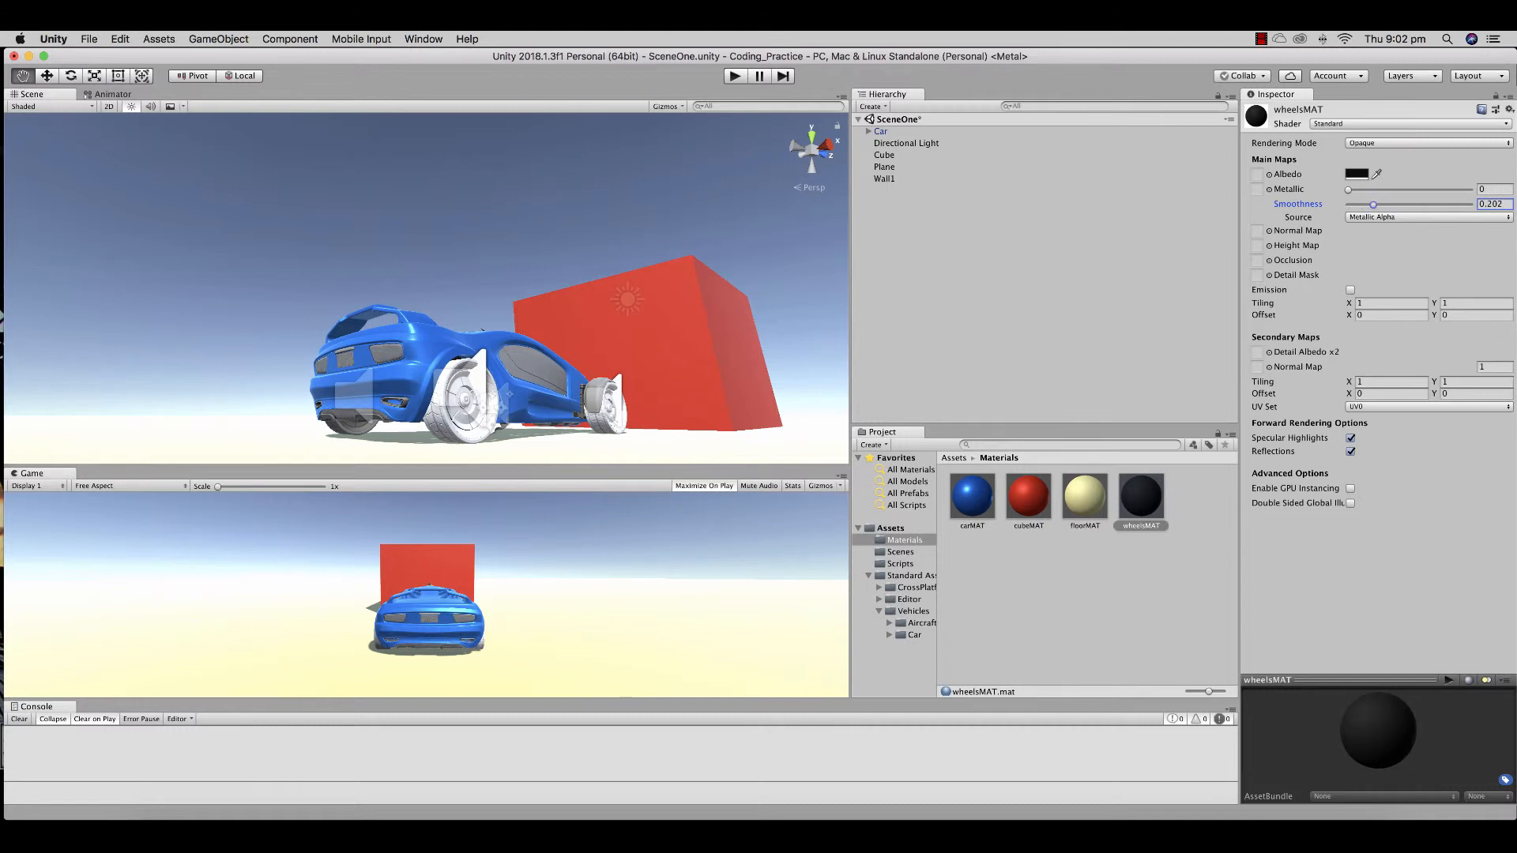
Apply the wheelsMAT material to the front and rear wheels on both sides of the car
drag(1140, 496, 464, 444)
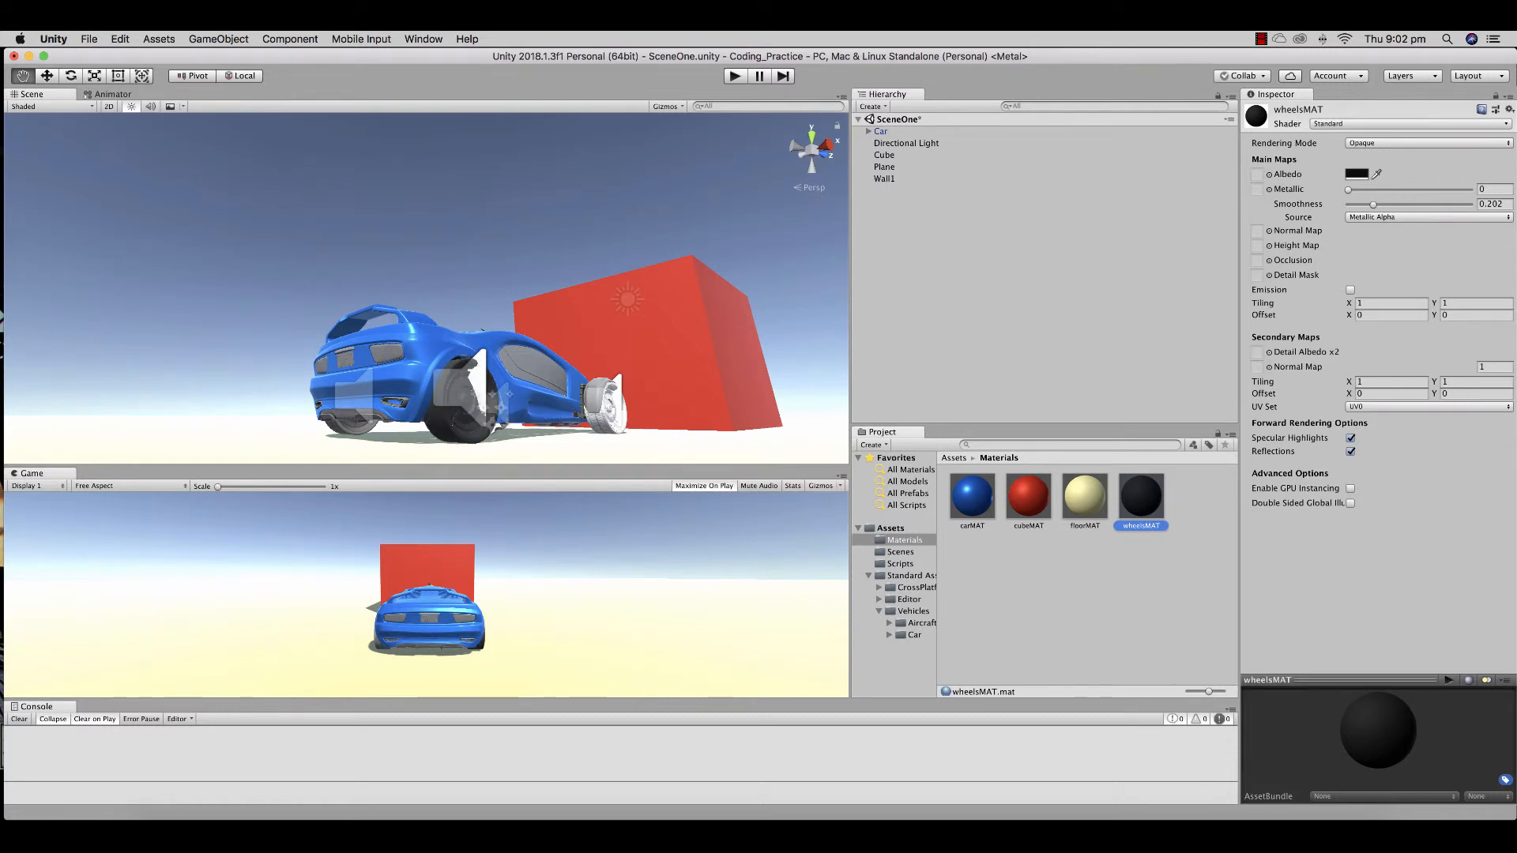
drag(1141, 494, 615, 419)
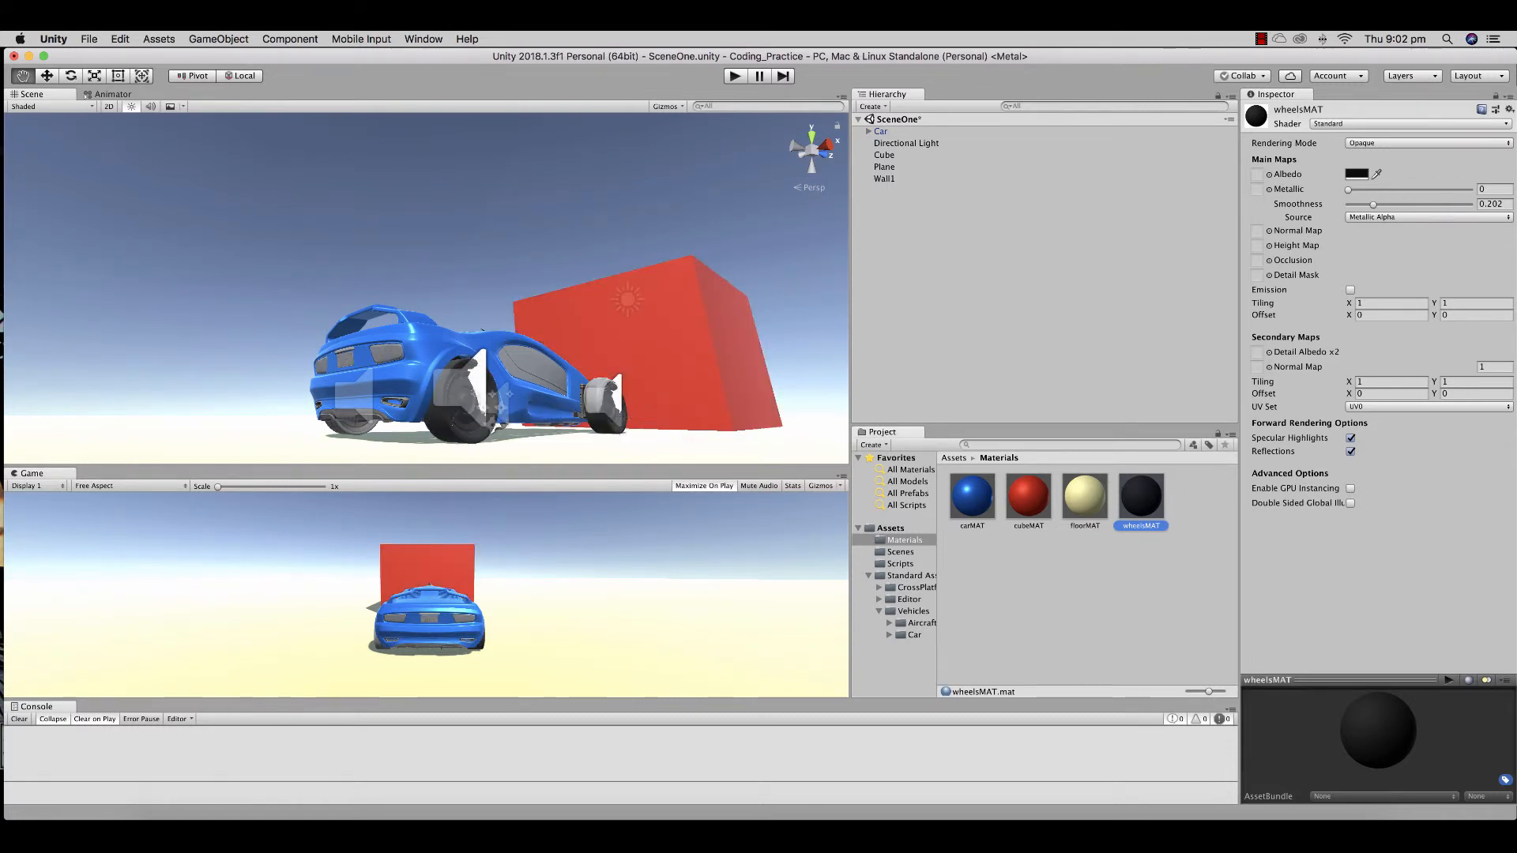
right_drag(327, 399, 464, 395)
drag(461, 331, 798, 336)
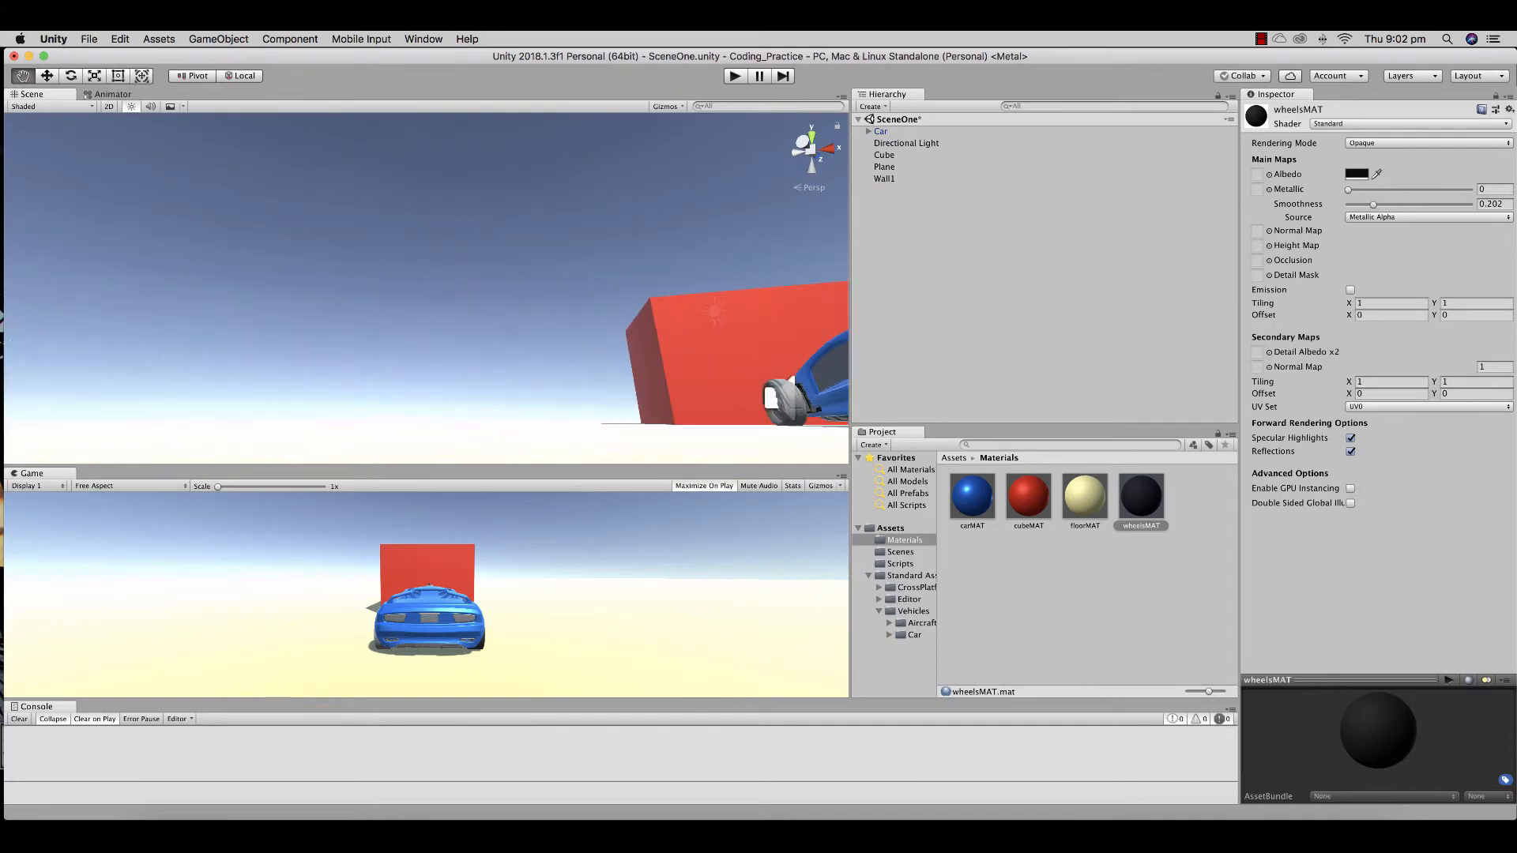
right_drag(319, 388, 532, 403)
drag(532, 403, 582, 401)
drag(1141, 498, 533, 448)
scroll(654, 418, down, 2)
scroll(654, 418, up, 4)
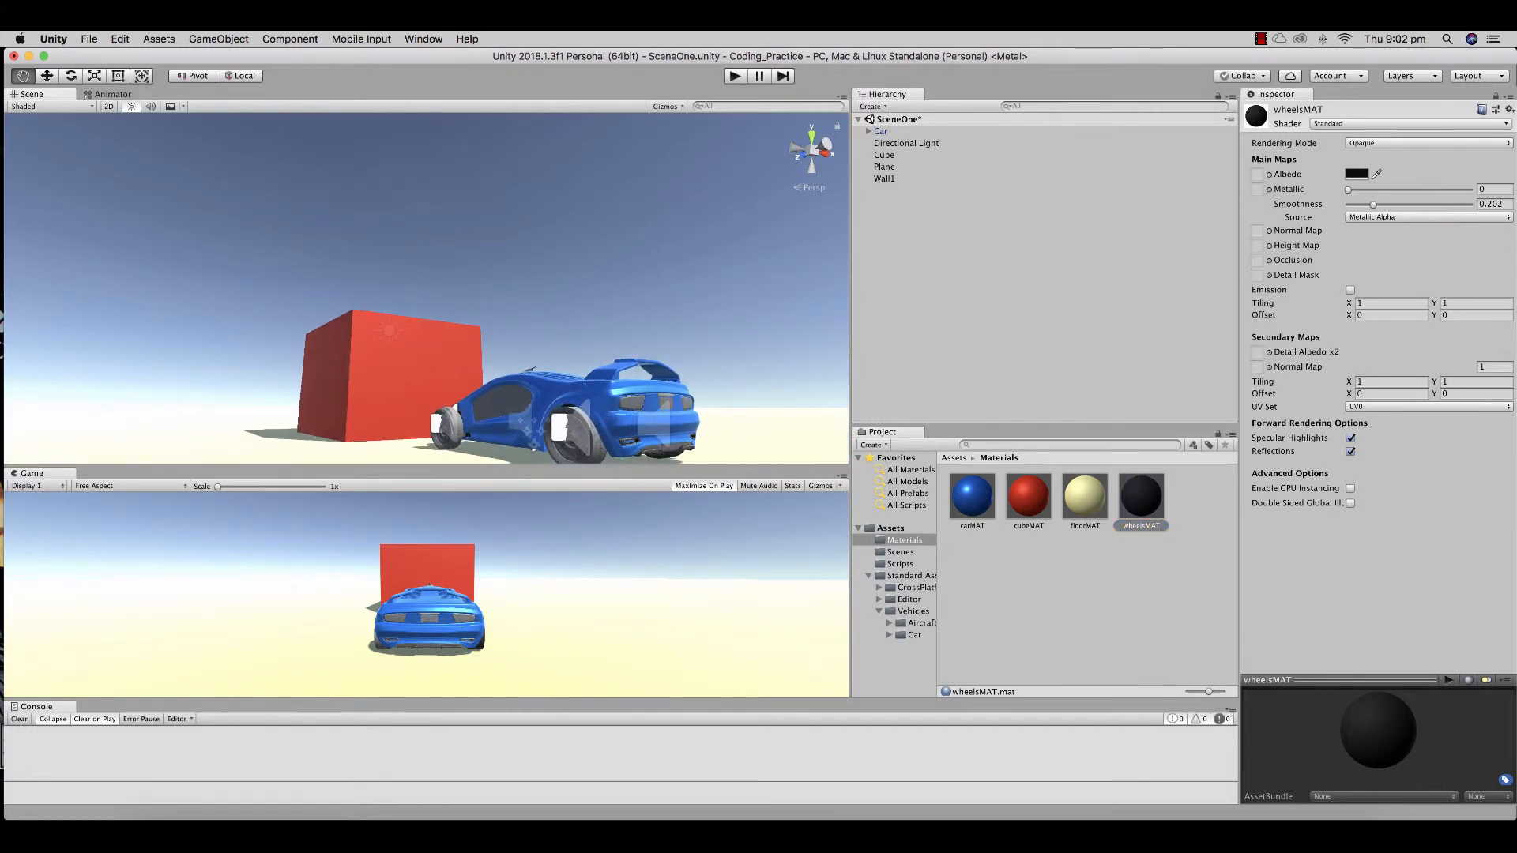
drag(1135, 498, 601, 463)
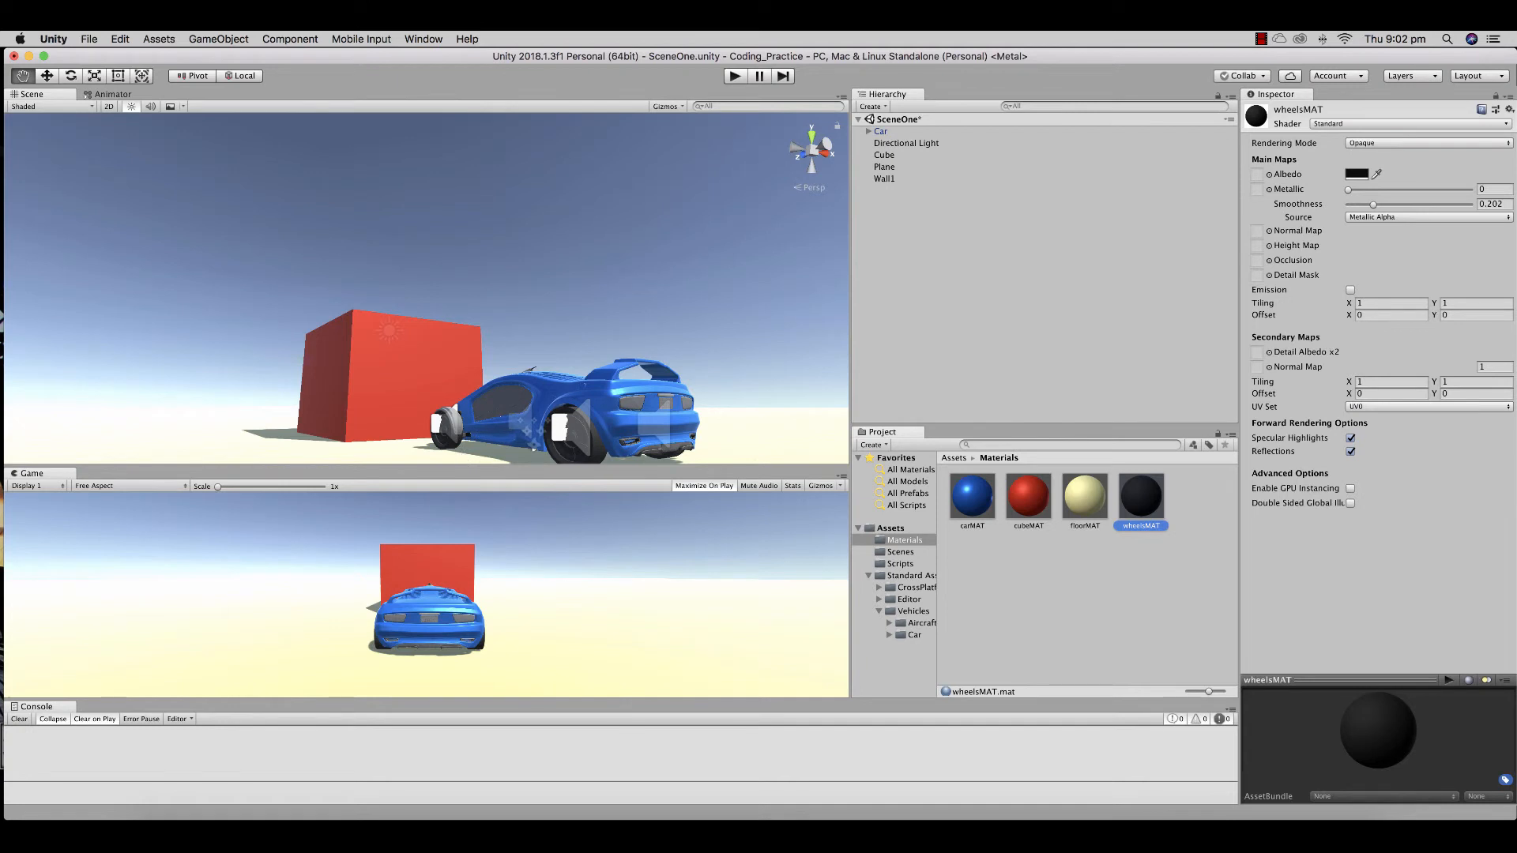
Apply the carMAT material to the car's front wheel hubs
drag(534, 448, 614, 451)
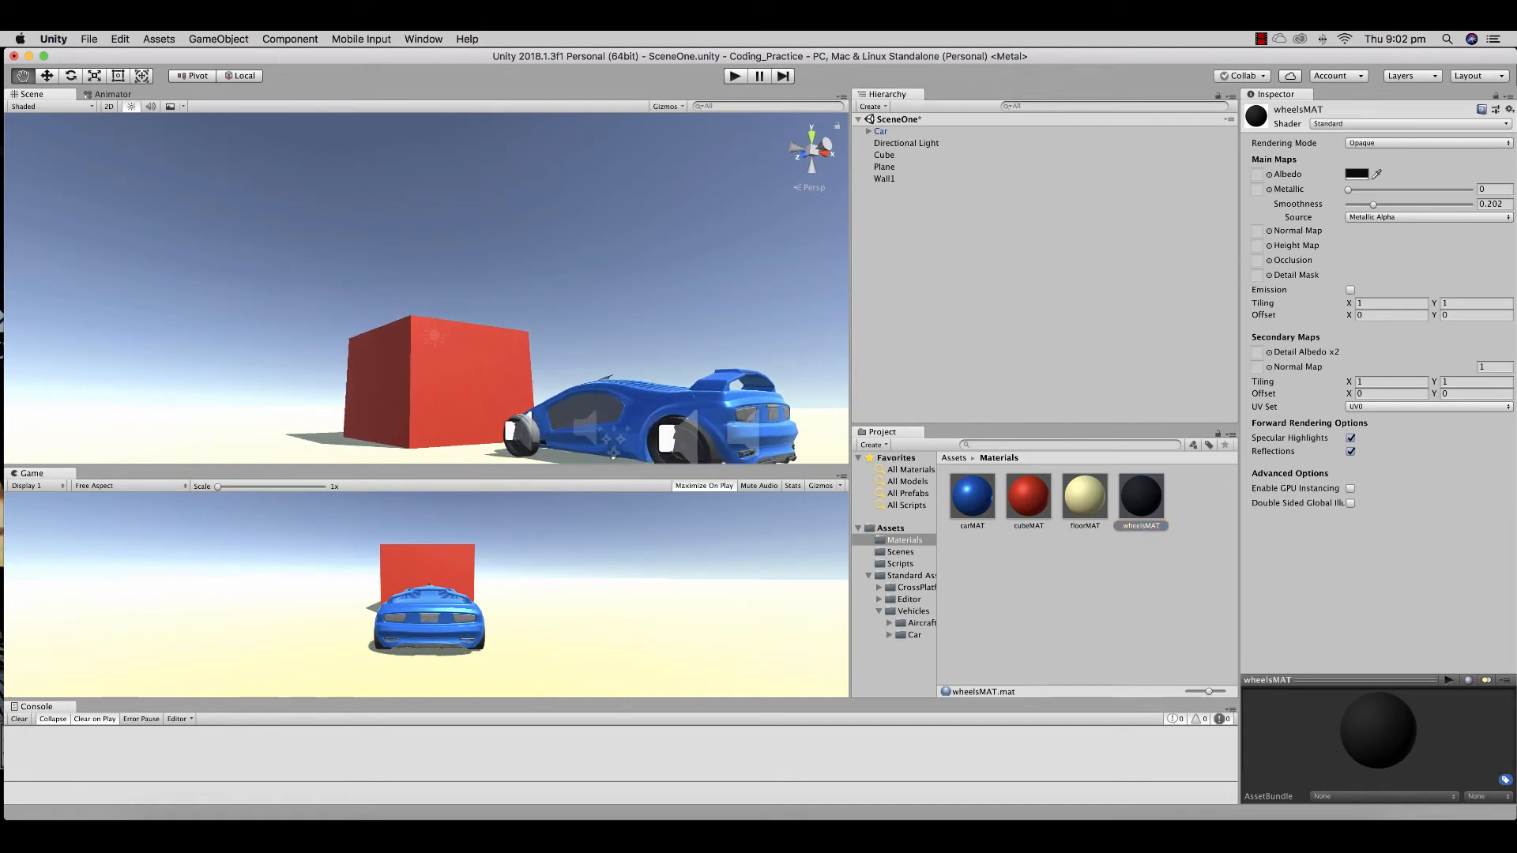
alt+drag(465, 415, 618, 405)
drag(541, 447, 679, 437)
drag(971, 496, 280, 342)
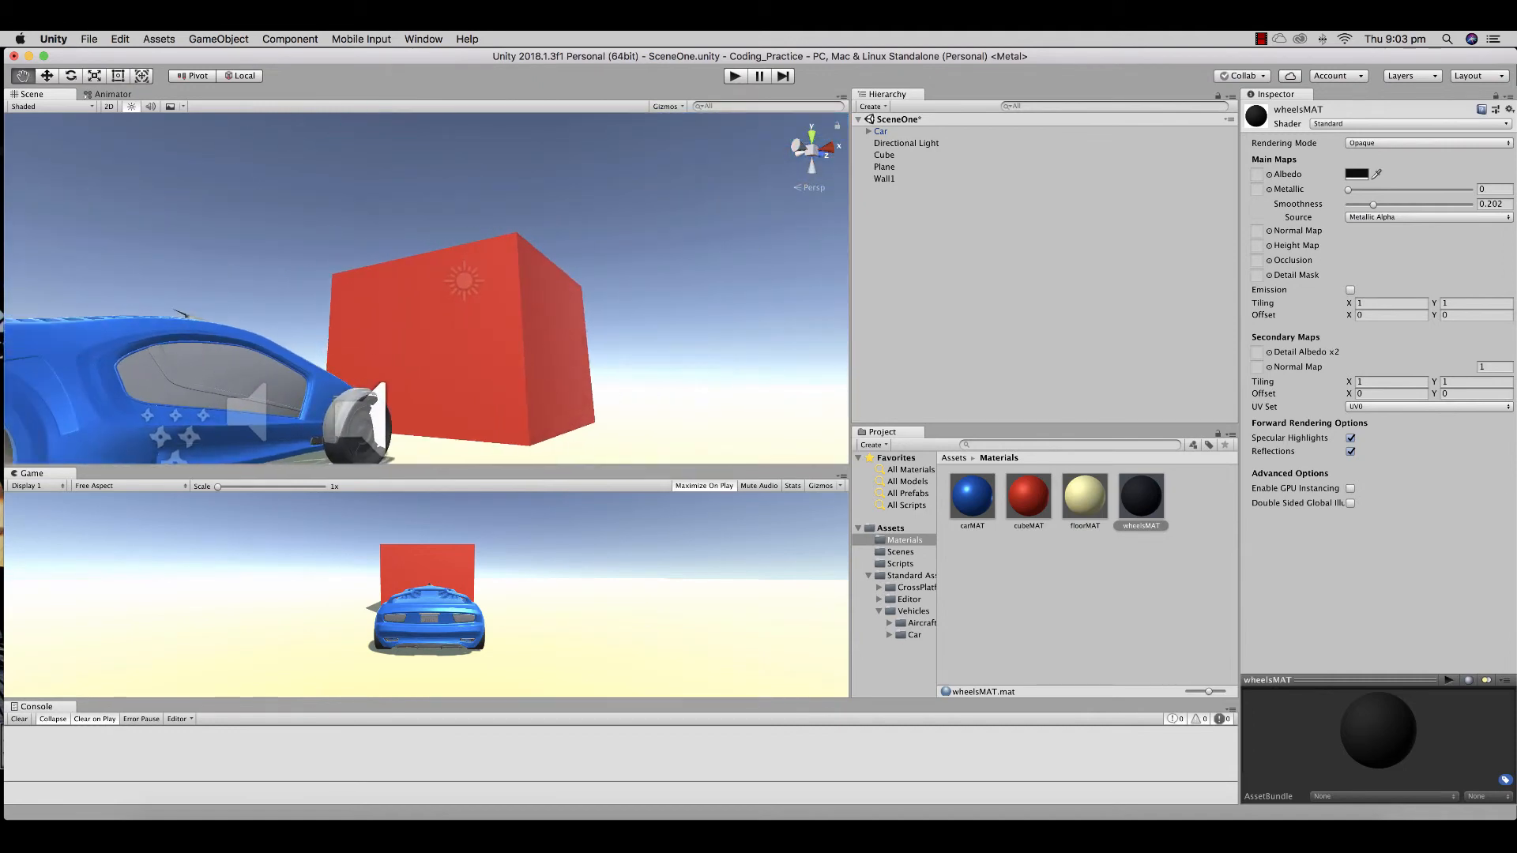
drag(972, 495, 348, 430)
Apply the wheelsMAT material to the car's remaining grey parts, including the windows and rear plate area
scroll(348, 395, down, 10)
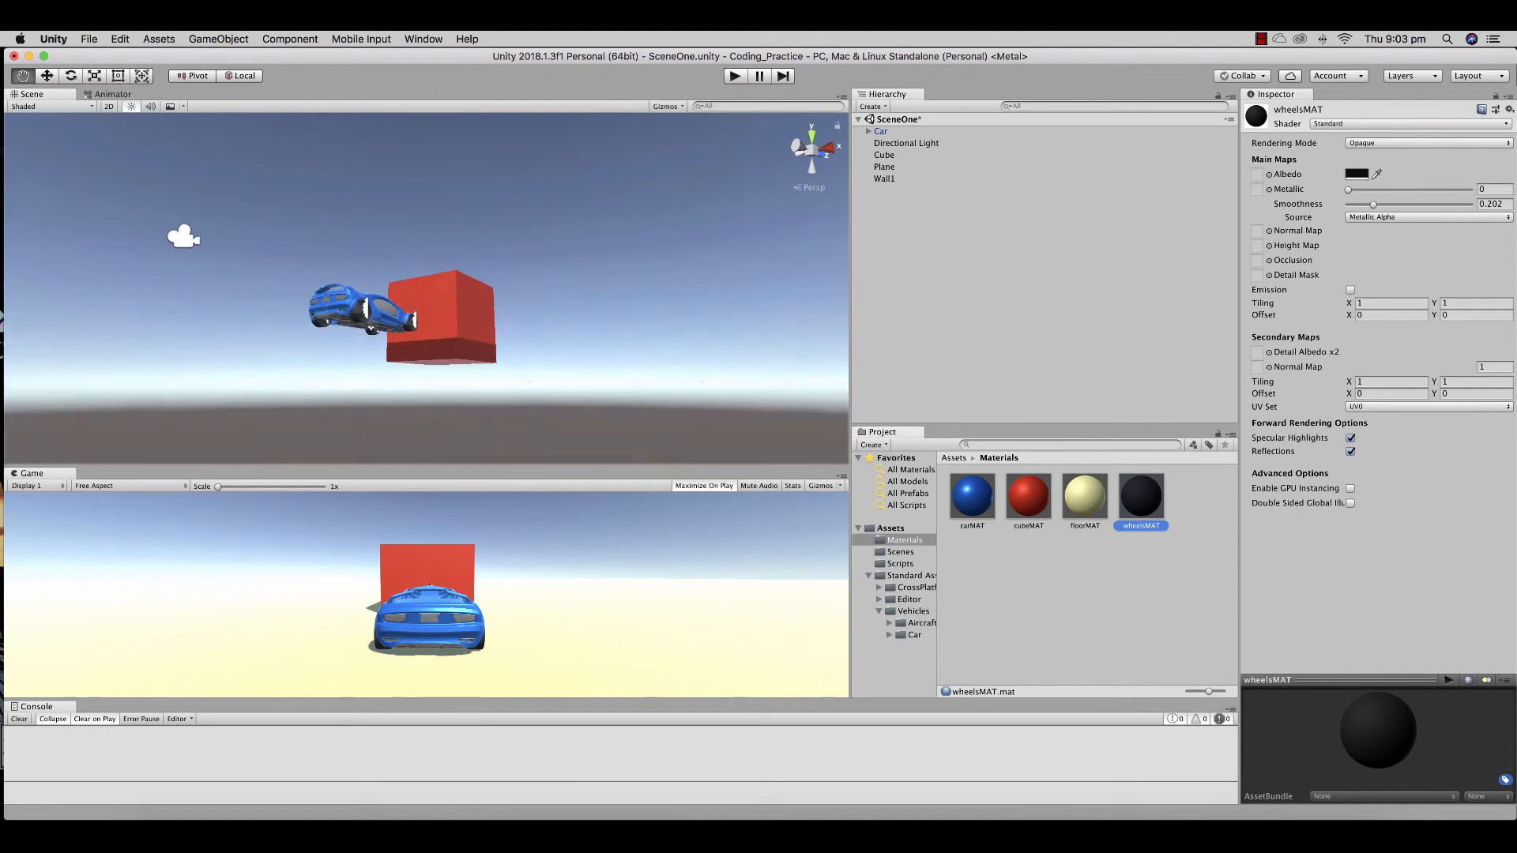
drag(363, 308, 324, 383)
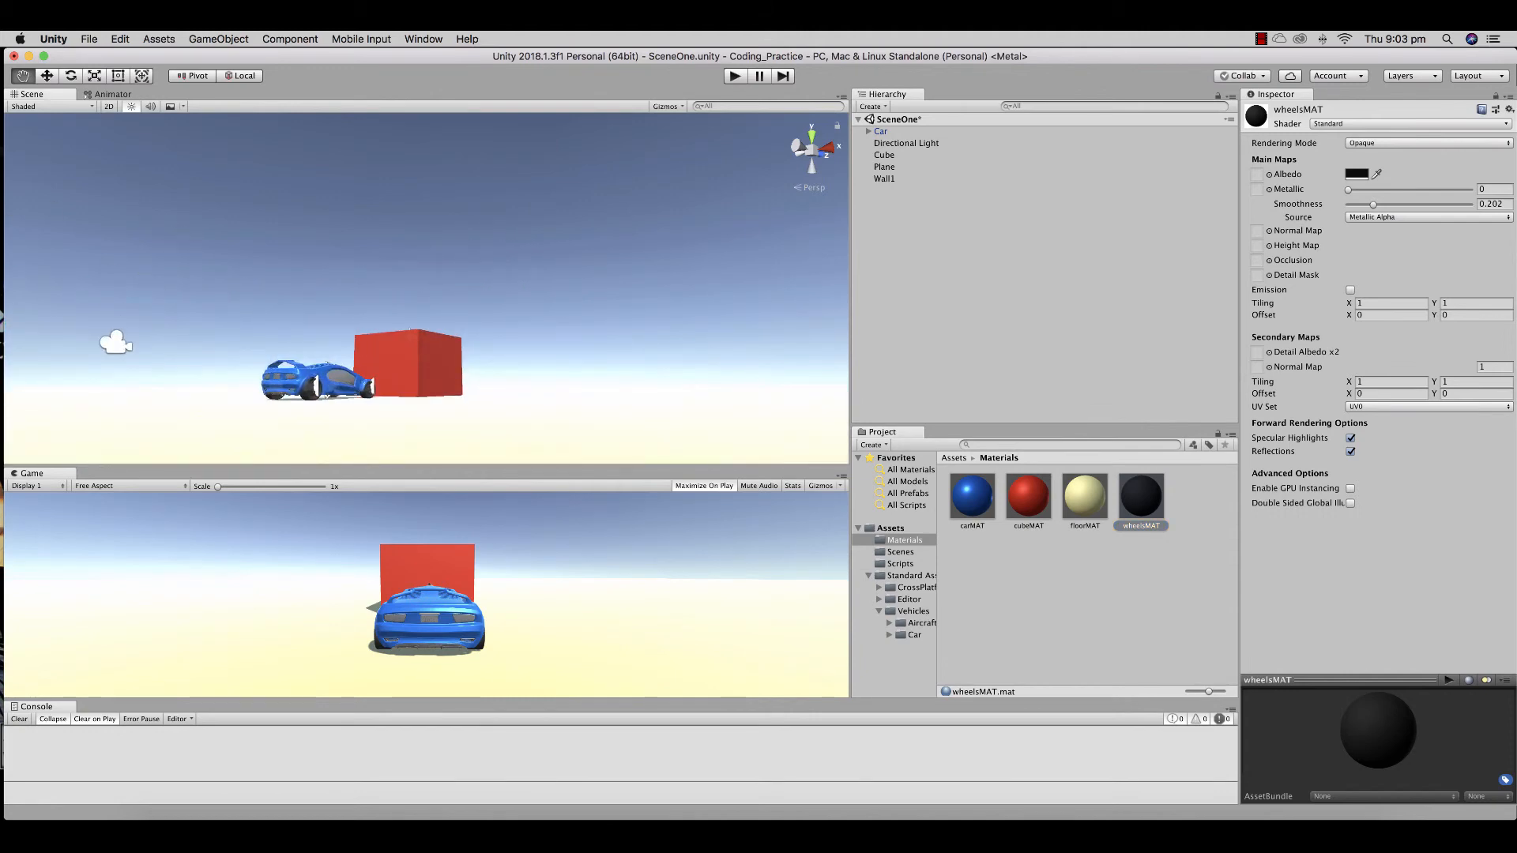
drag(1141, 495, 456, 419)
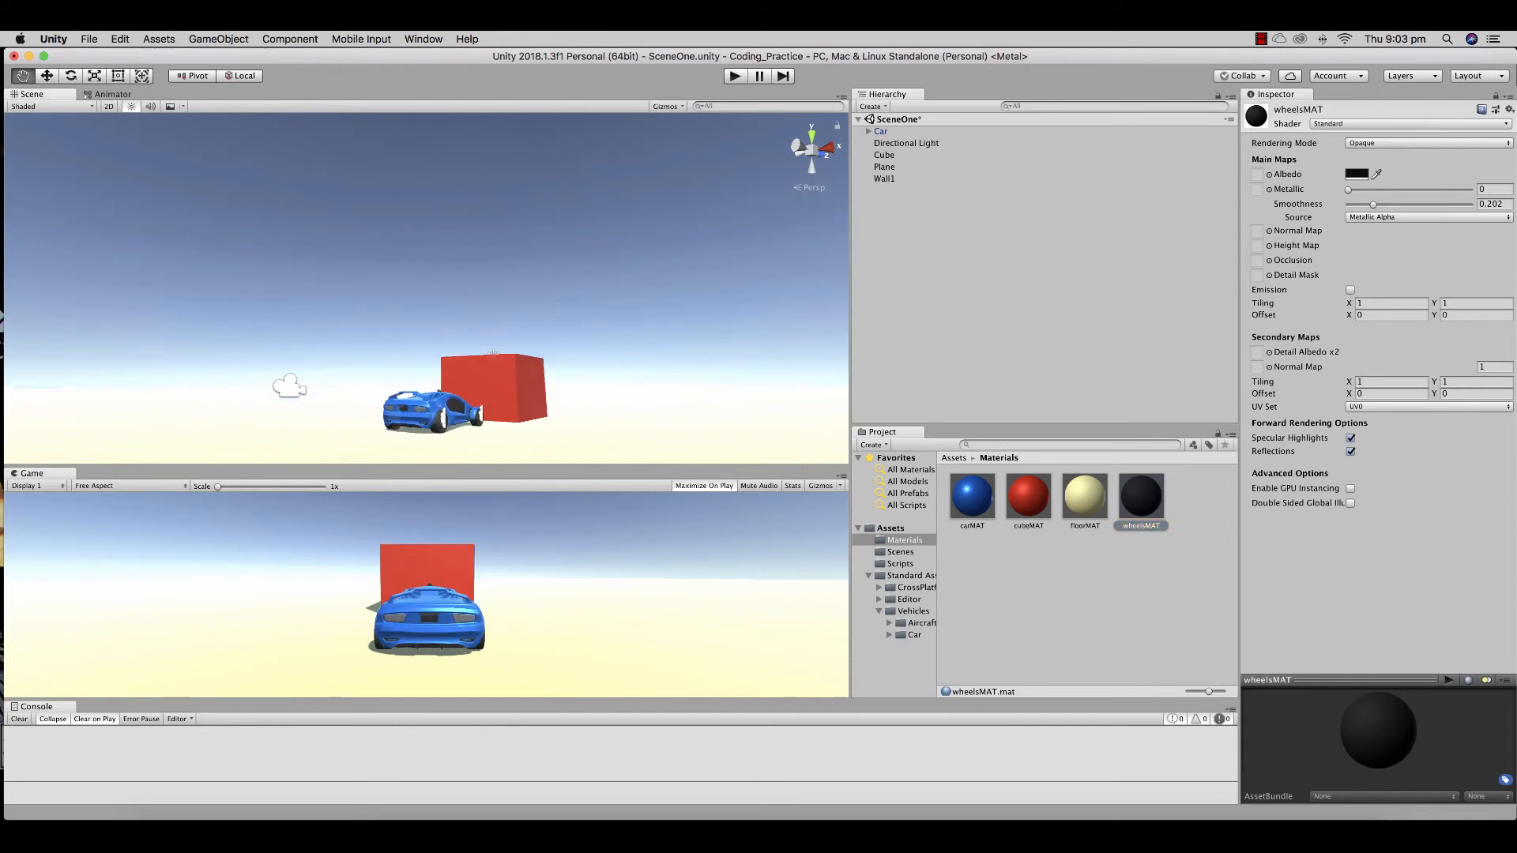
right_drag(316, 415, 466, 413)
drag(276, 395, 565, 412)
right_drag(304, 414, 458, 413)
drag(339, 410, 581, 414)
drag(1141, 496, 612, 431)
Examine the coloured car up close from the rear and both sides
scroll(612, 431, down, 2)
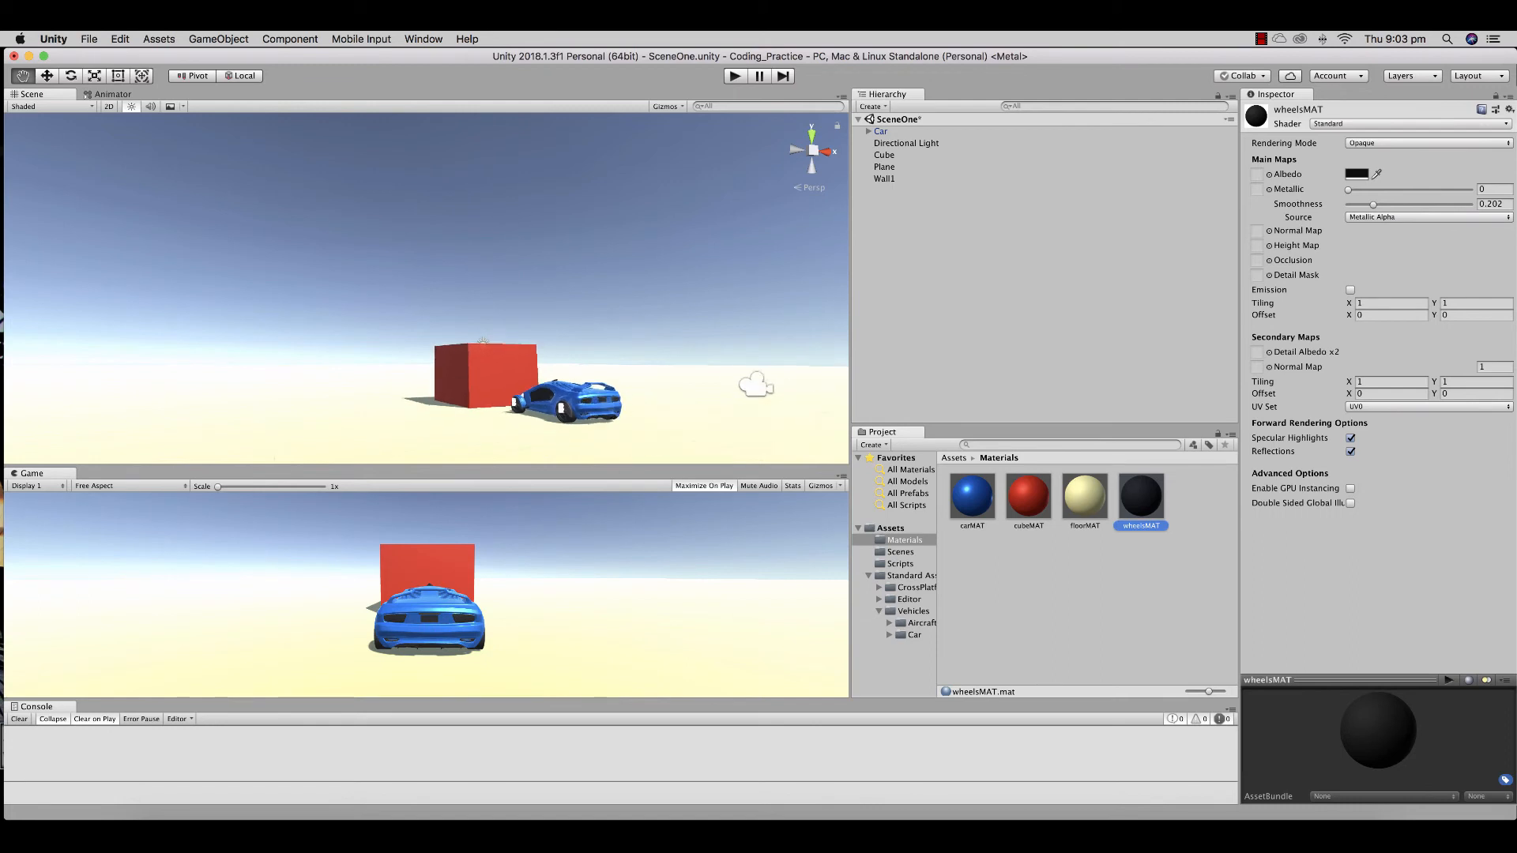
scroll(612, 431, up, 8)
drag(612, 431, 486, 304)
drag(580, 411, 670, 420)
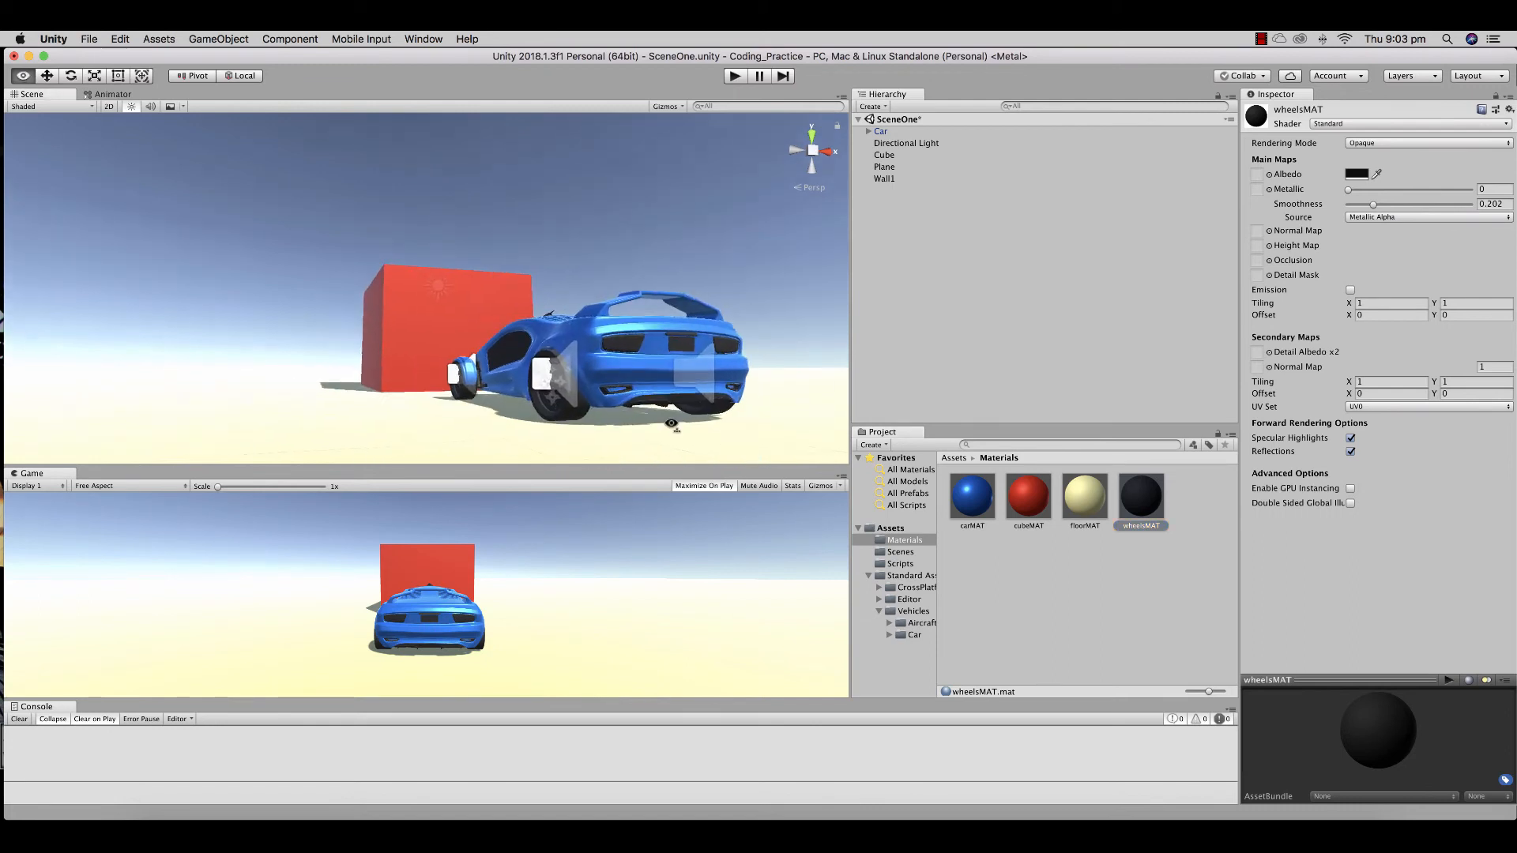
right_drag(670, 420, 569, 419)
drag(672, 395, 158, 383)
right_drag(455, 389, 389, 389)
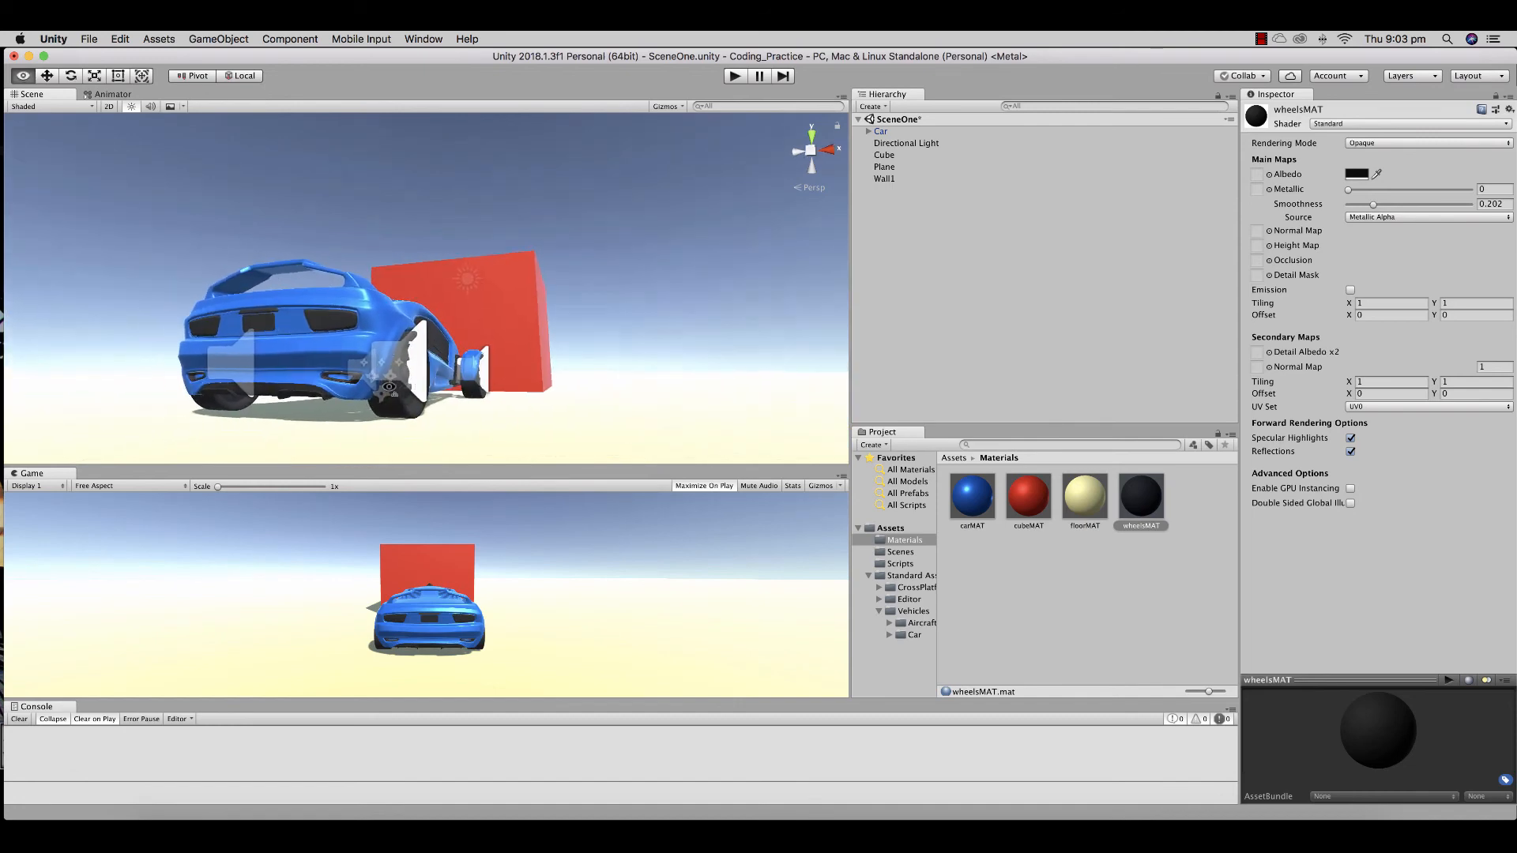
drag(390, 388, 414, 438)
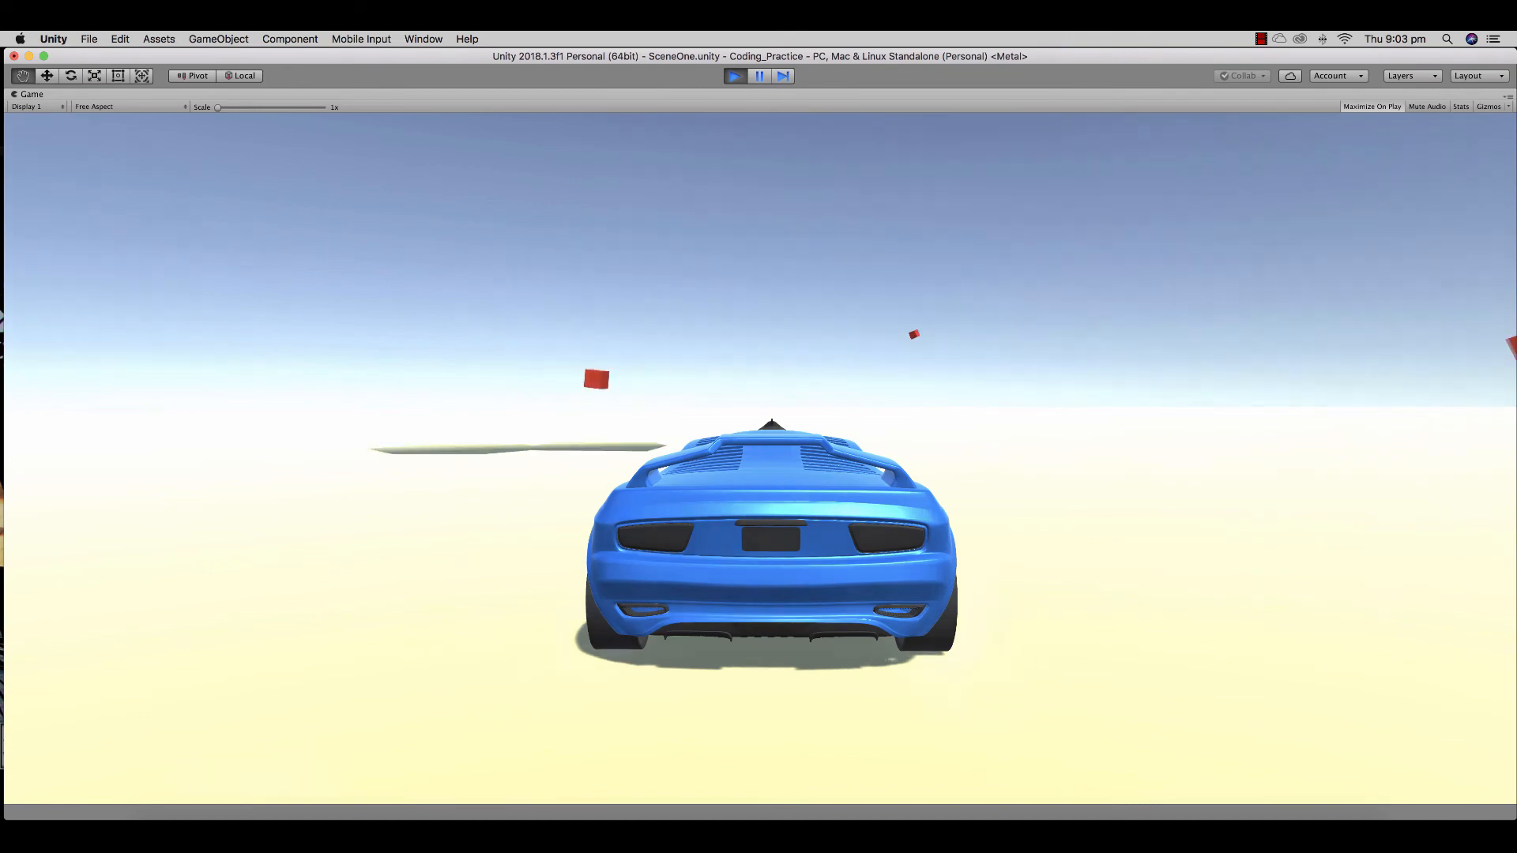
Test-drive the coloured car in play mode by accelerating, steering both ways and braking, and stop the game
key(Right)
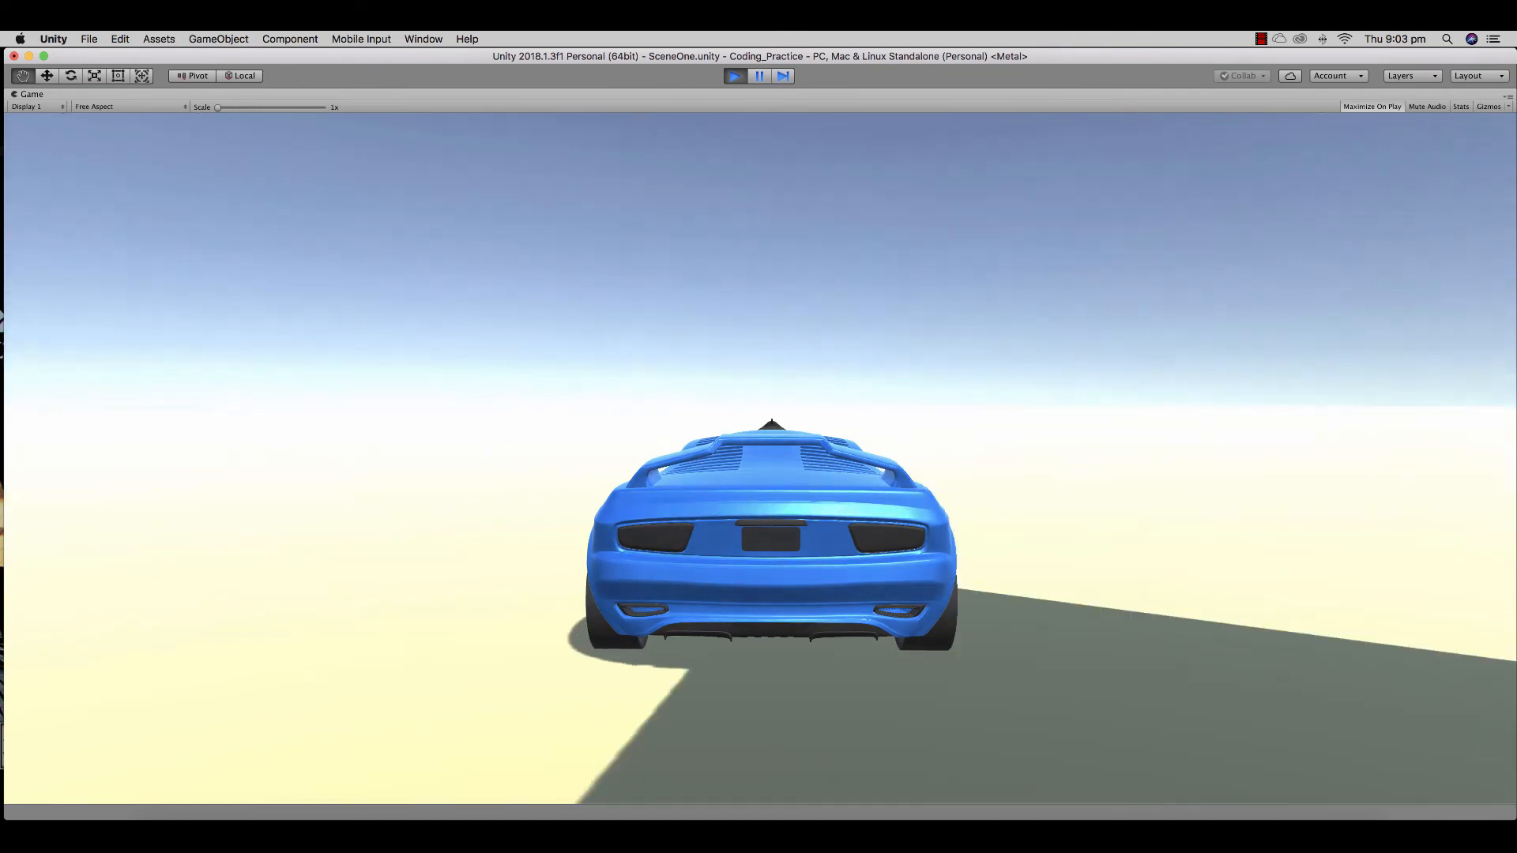
key(Left)
key(Down)
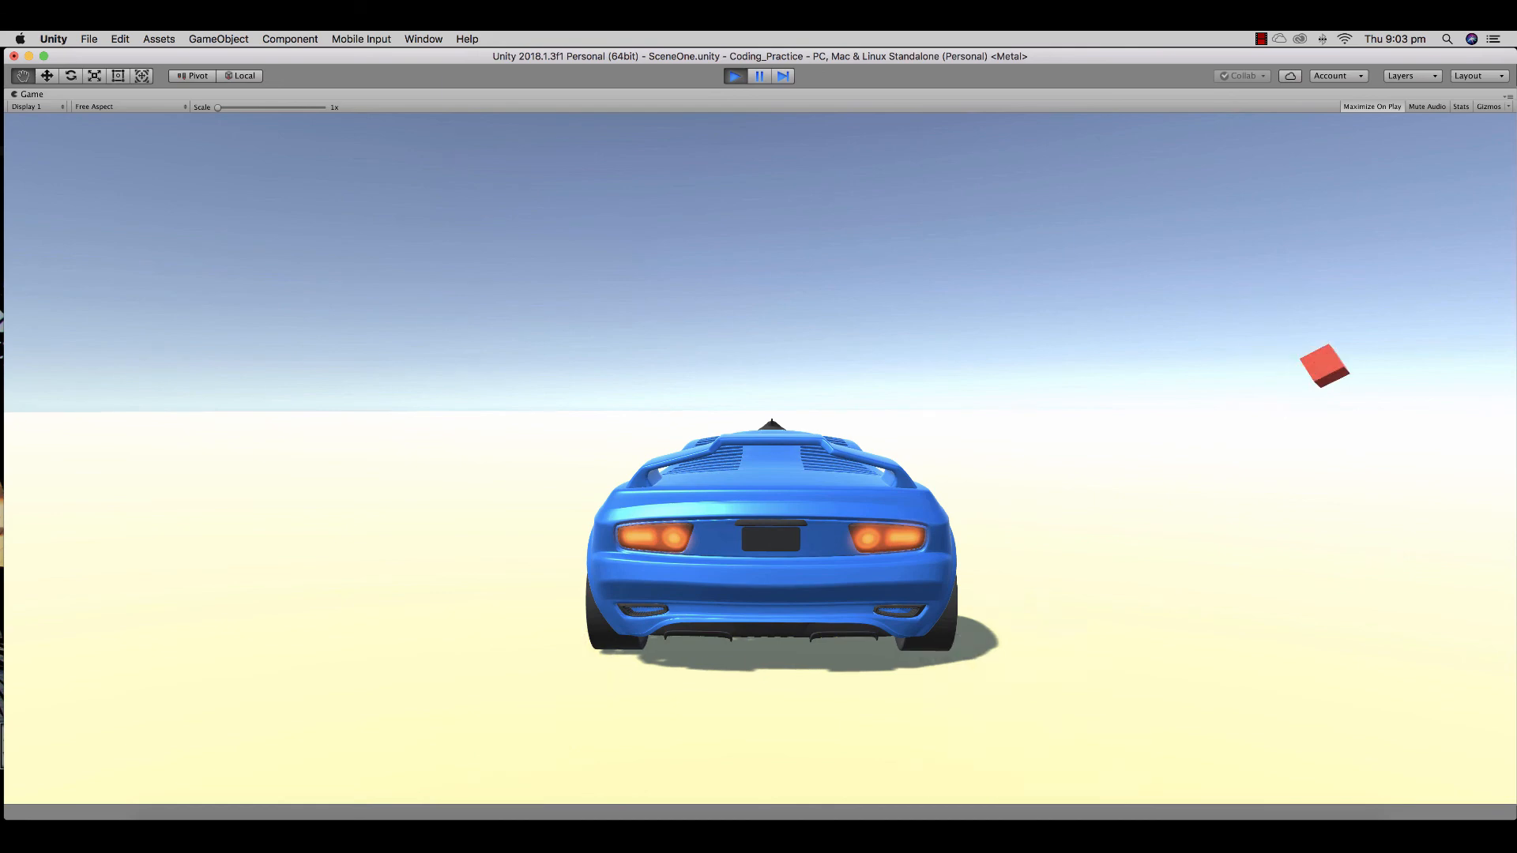
key(Up)
key(Left)
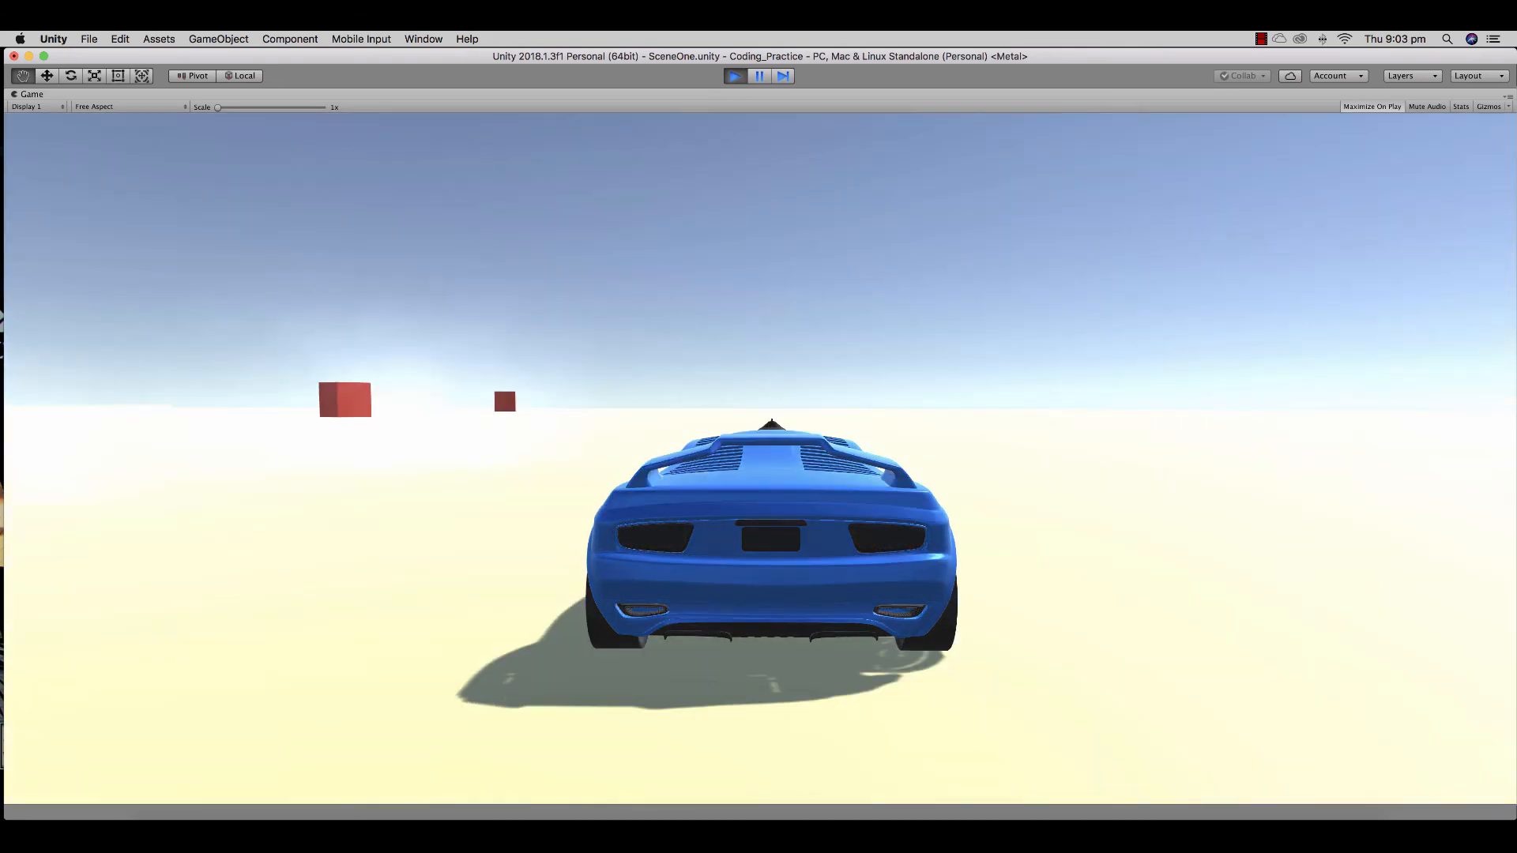
click(735, 75)
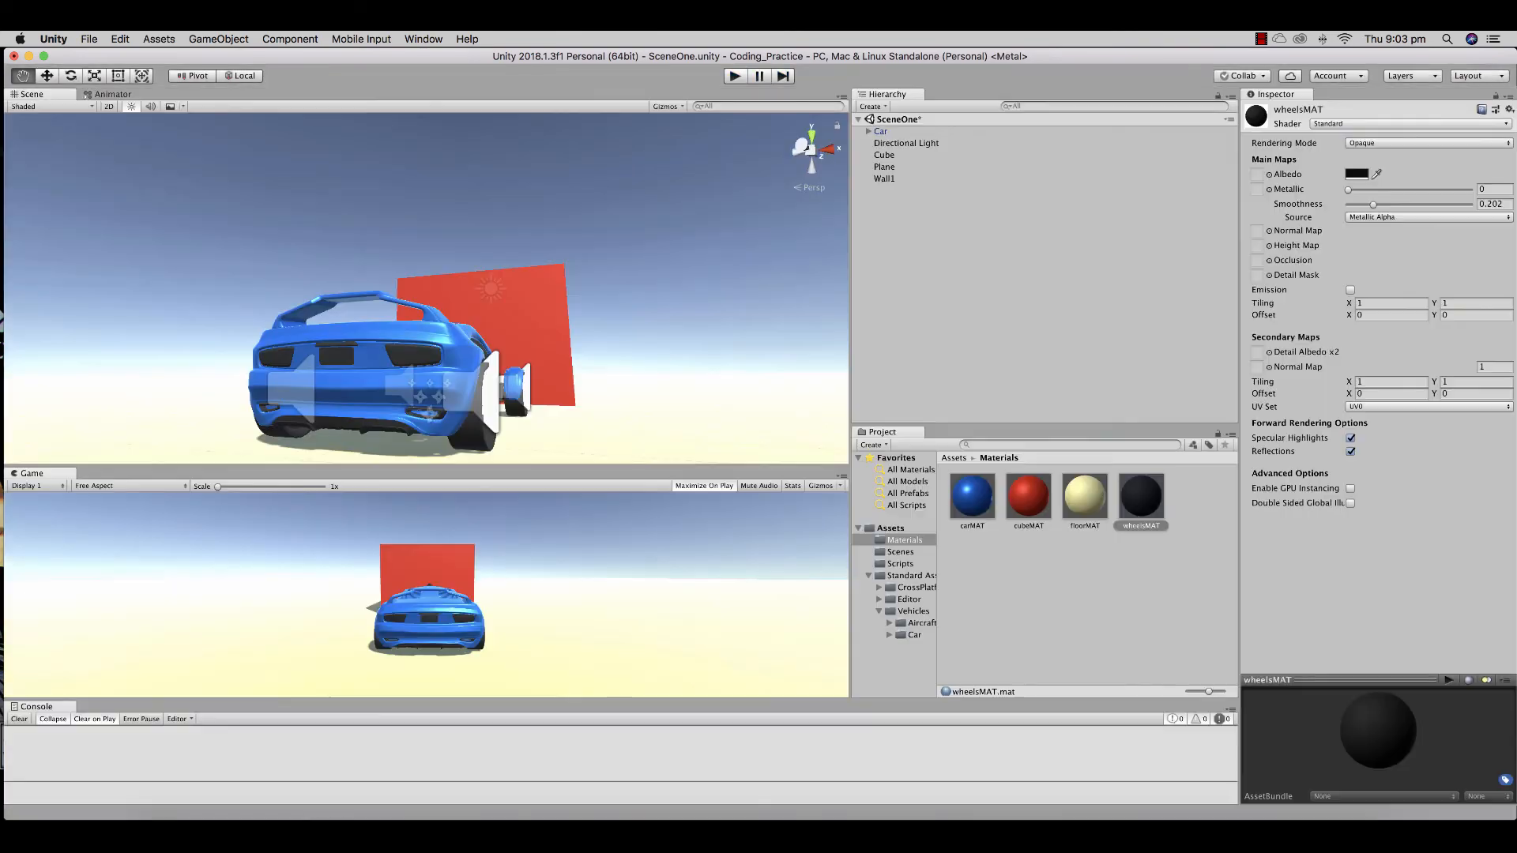